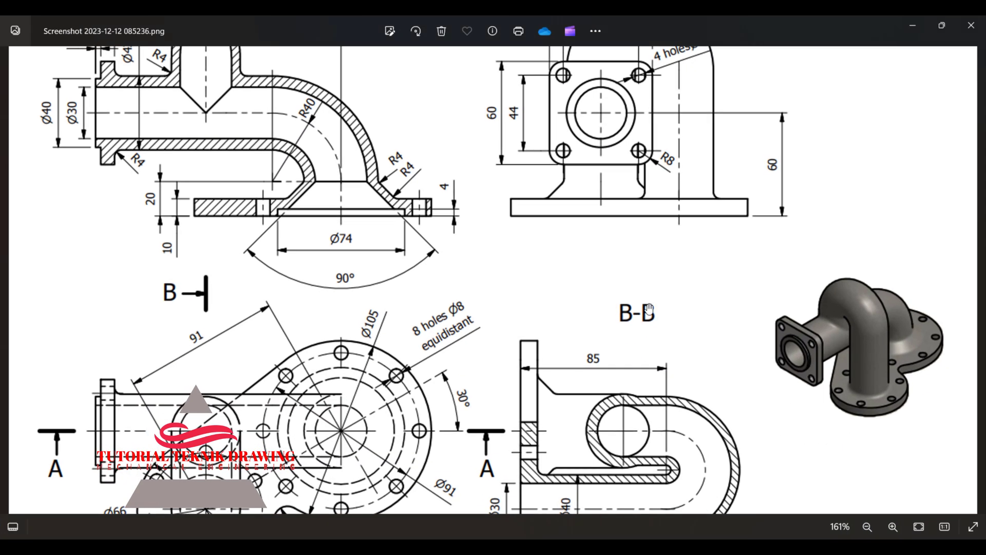
Switch from the reference drawing to Inventor and create a new part from the metric Standard (mm).ipt template.
{"action": "scroll", "coordinate": [649, 309], "scroll_direction": "down", "scroll_amount": 2}
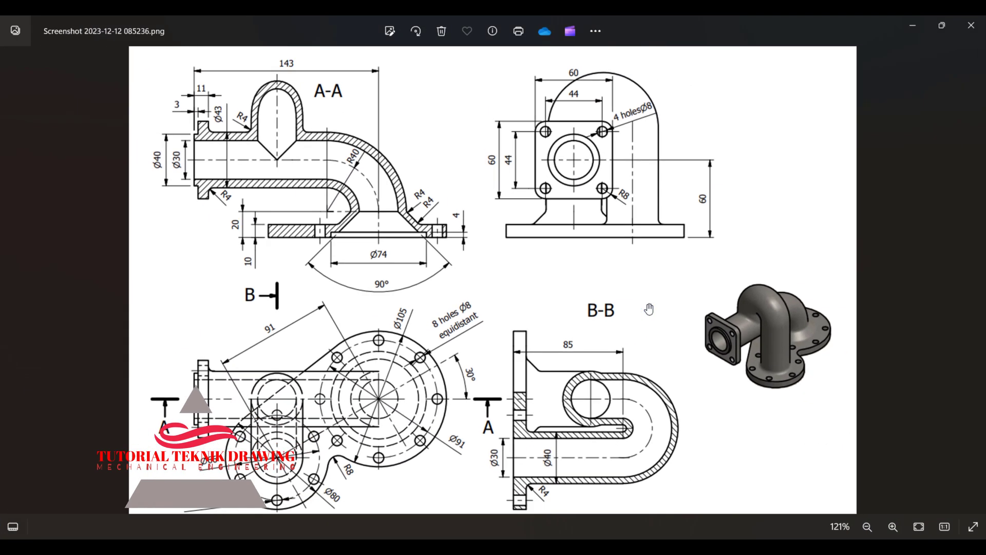
{"action": "left_click", "coordinate": [913, 26]}
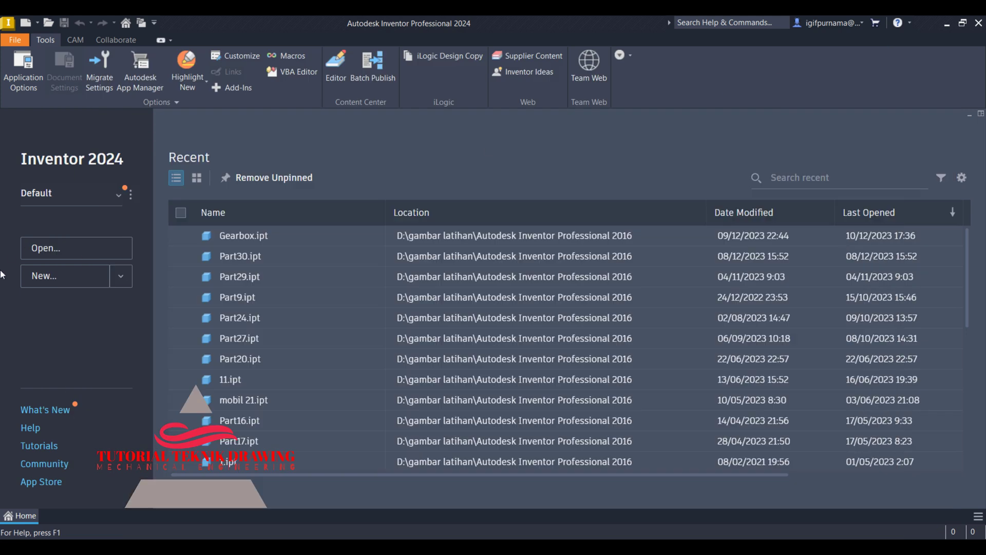
{"action": "left_click", "coordinate": [40, 277]}
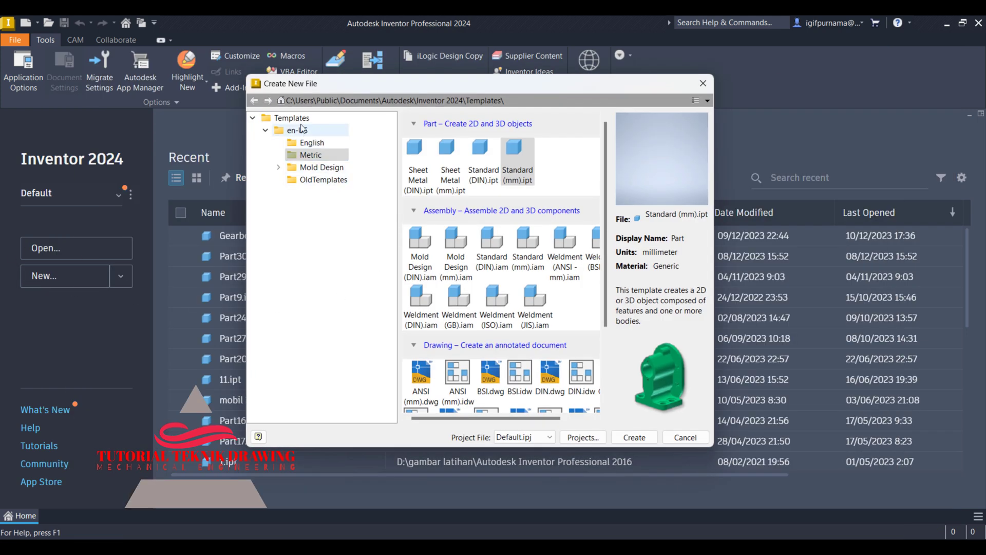
{"action": "left_click", "coordinate": [300, 120]}
{"action": "left_click", "coordinate": [300, 130]}
{"action": "left_click", "coordinate": [309, 154]}
{"action": "left_click", "coordinate": [528, 189]}
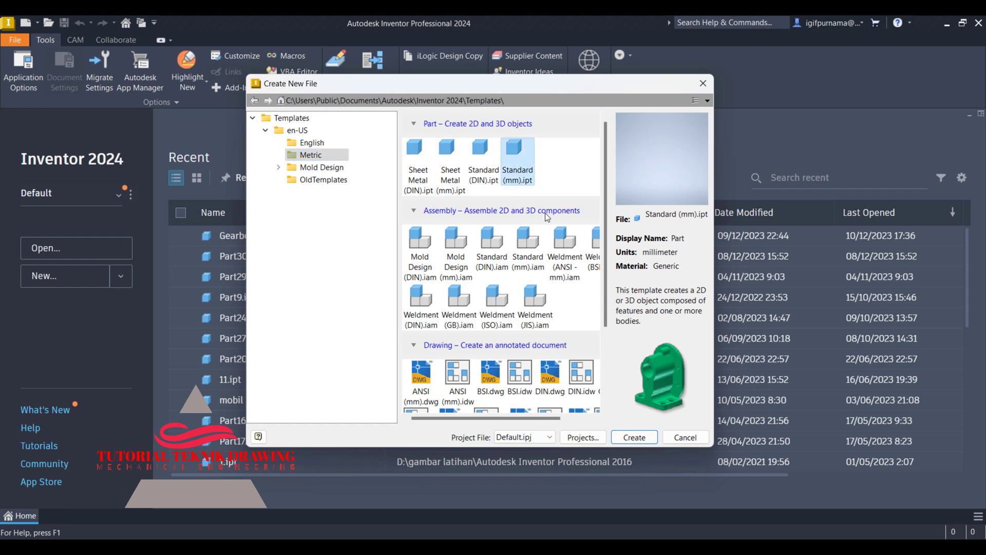
{"action": "left_click", "coordinate": [655, 441]}
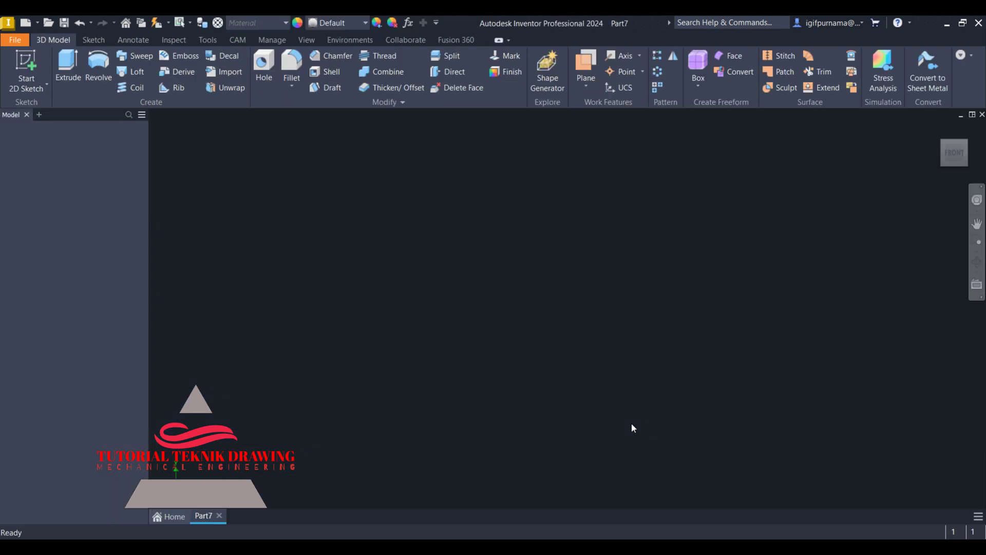
Check the reference drawing and start a 2D sketch on the YZ plane of the new part.
{"action": "key", "text": "alt+Tab"}
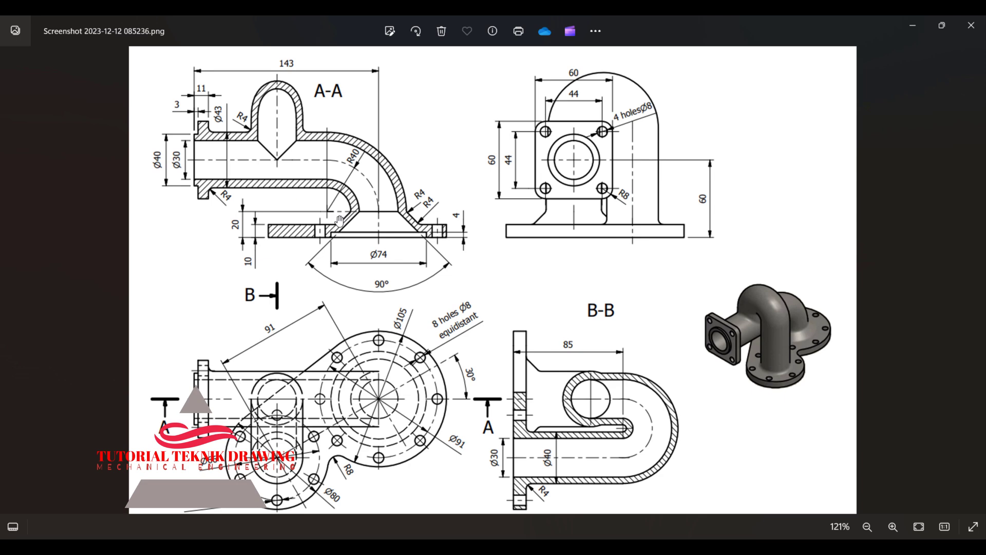
{"action": "left_click", "coordinate": [909, 23]}
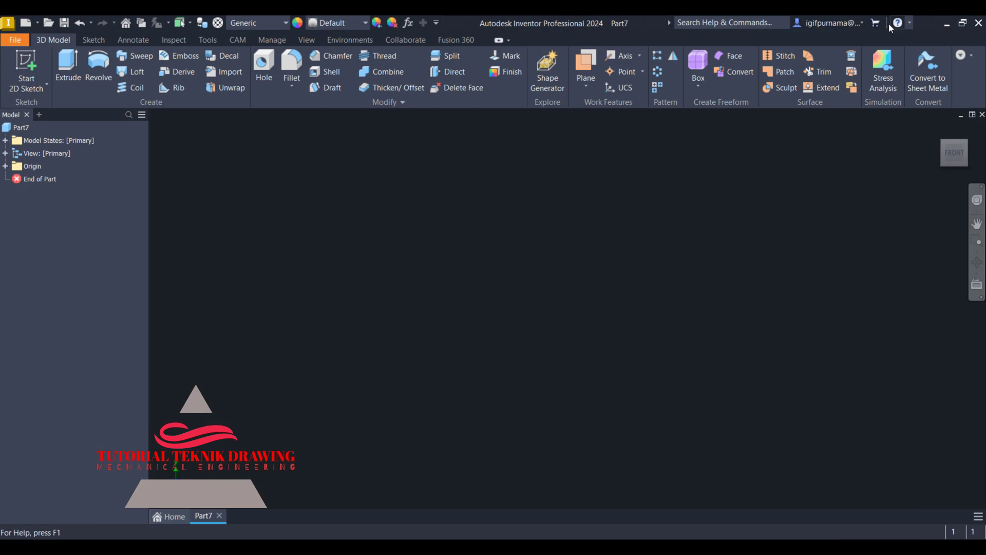
{"action": "left_click", "coordinate": [23, 88]}
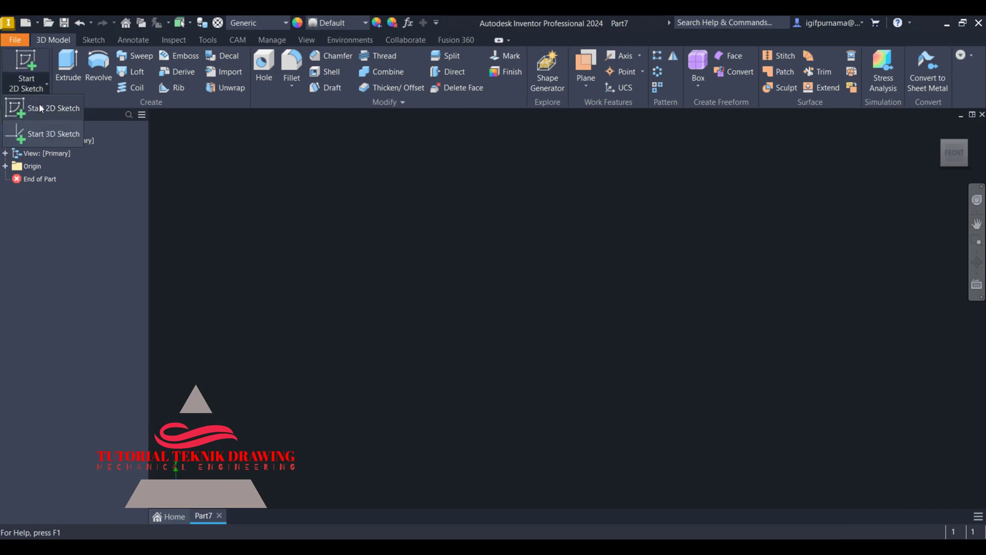
{"action": "left_click", "coordinate": [40, 108]}
{"action": "left_click", "coordinate": [505, 275]}
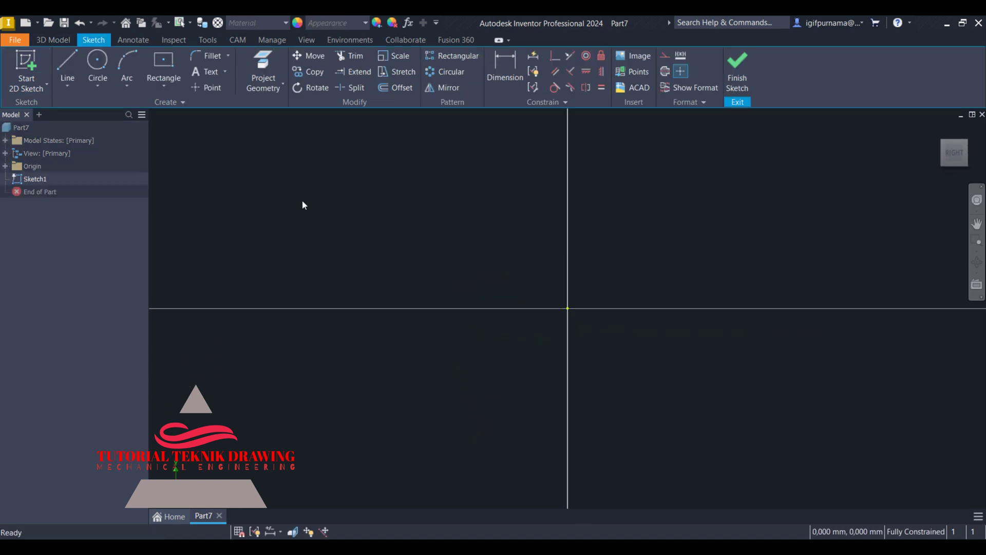
Sketch a vertical line about 13.6 mm long up from the origin and a horizontal line about 18.6 mm long leftward from its end.
{"action": "key", "text": "l"}
{"action": "left_click", "coordinate": [567, 309]}
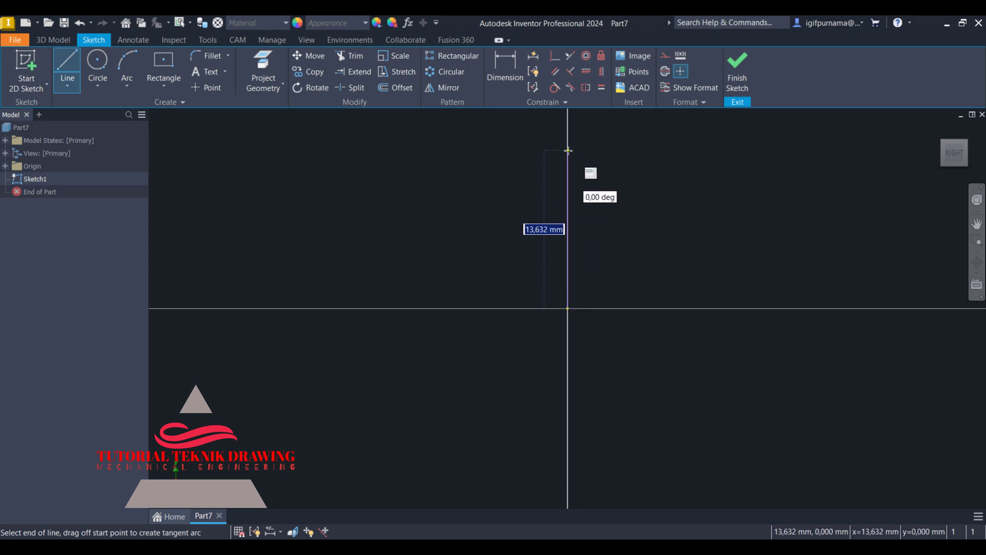
{"action": "left_click", "coordinate": [568, 151]}
{"action": "right_click", "coordinate": [352, 152]}
{"action": "left_click", "coordinate": [394, 152]}
Dimension the vertical line to 70 mm after checking the reference drawing.
{"action": "left_click", "coordinate": [505, 71]}
{"action": "left_click", "coordinate": [569, 219]}
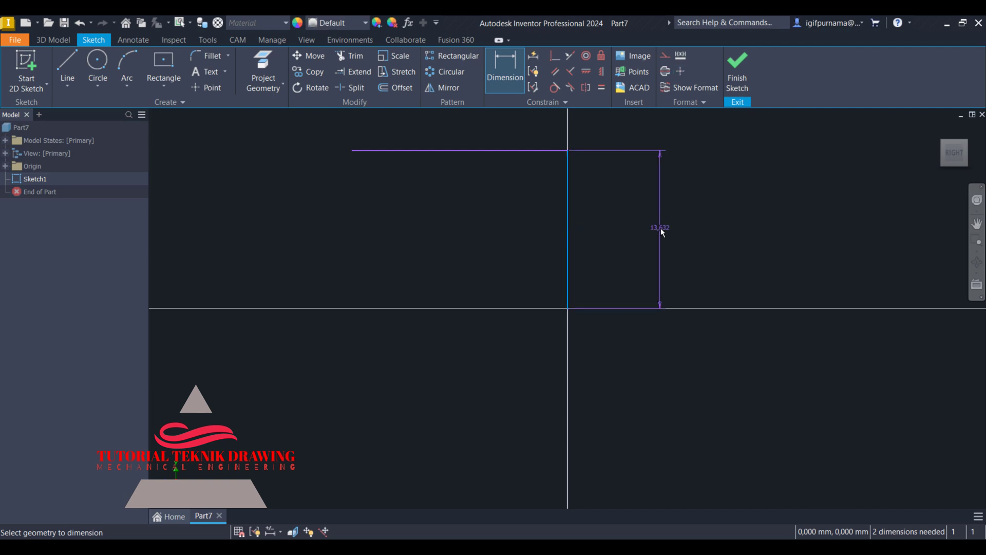
{"action": "left_click", "coordinate": [662, 229]}
{"action": "key", "text": "alt+Tab"}
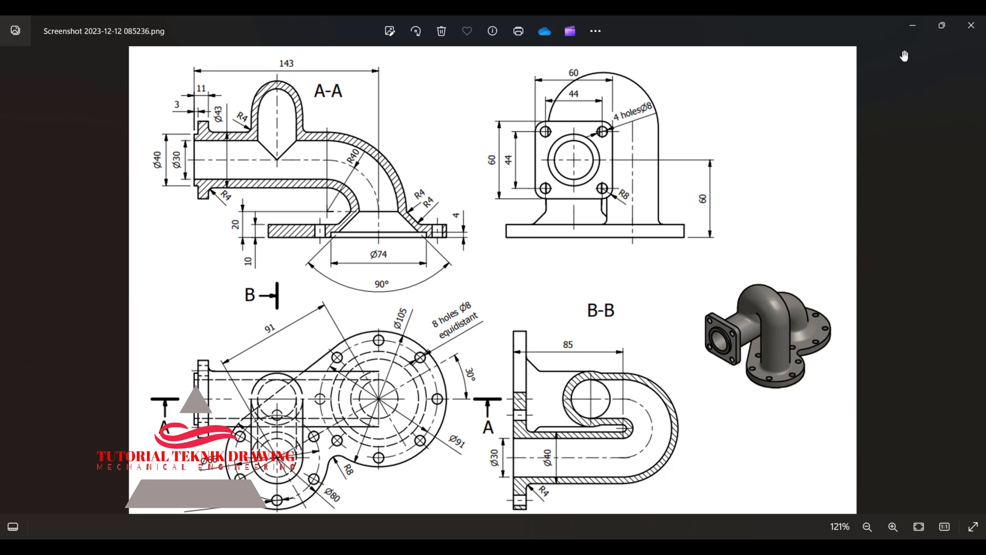
{"action": "left_click", "coordinate": [913, 26]}
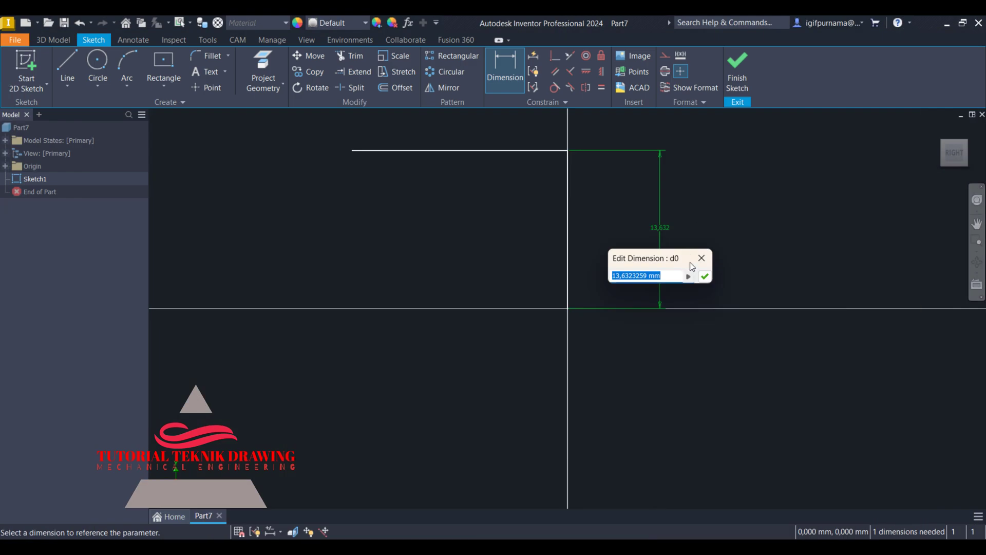
{"action": "type", "text": "70"}
{"action": "left_click", "coordinate": [705, 276]}
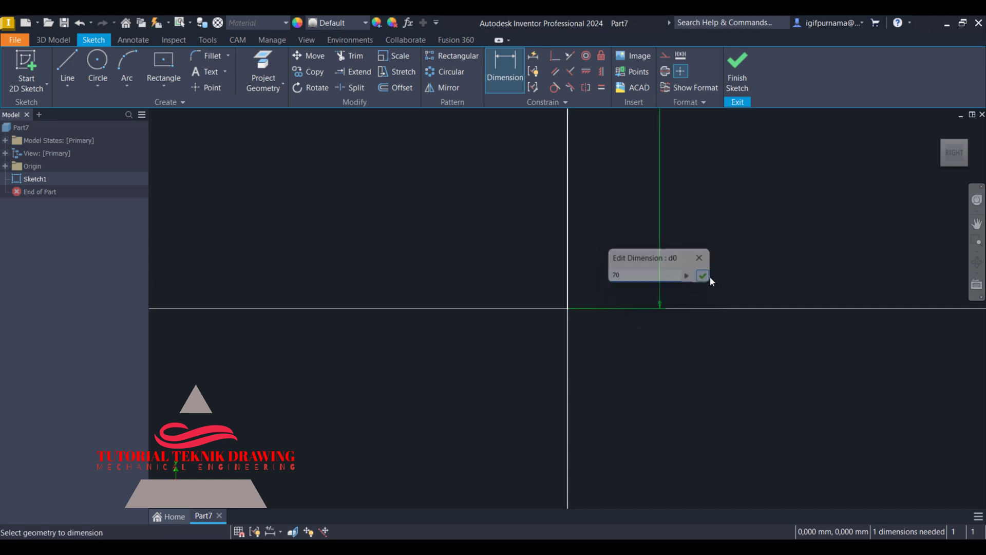
Dimension the horizontal line to 143 mm, following the overall length in the reference drawing.
{"action": "left_click", "coordinate": [956, 162]}
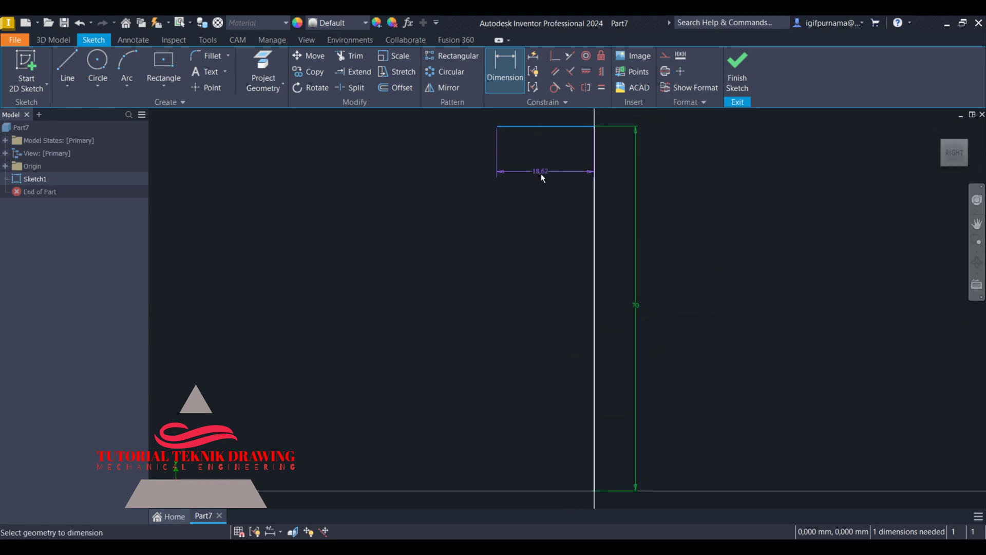
{"action": "left_click", "coordinate": [542, 174]}
{"action": "key", "text": "alt+Tab"}
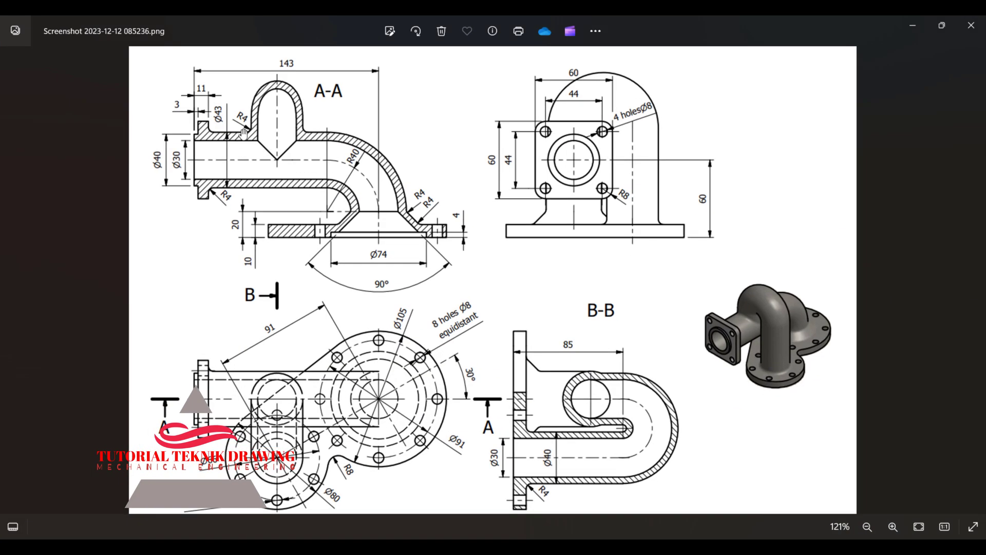
{"action": "left_click", "coordinate": [913, 25]}
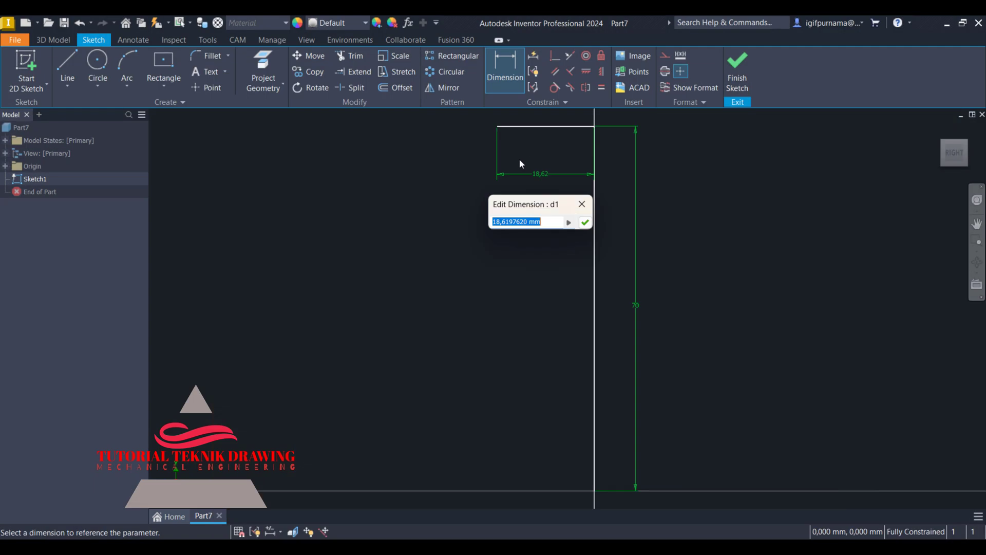
{"action": "type", "text": "143"}
{"action": "left_click", "coordinate": [584, 222]}
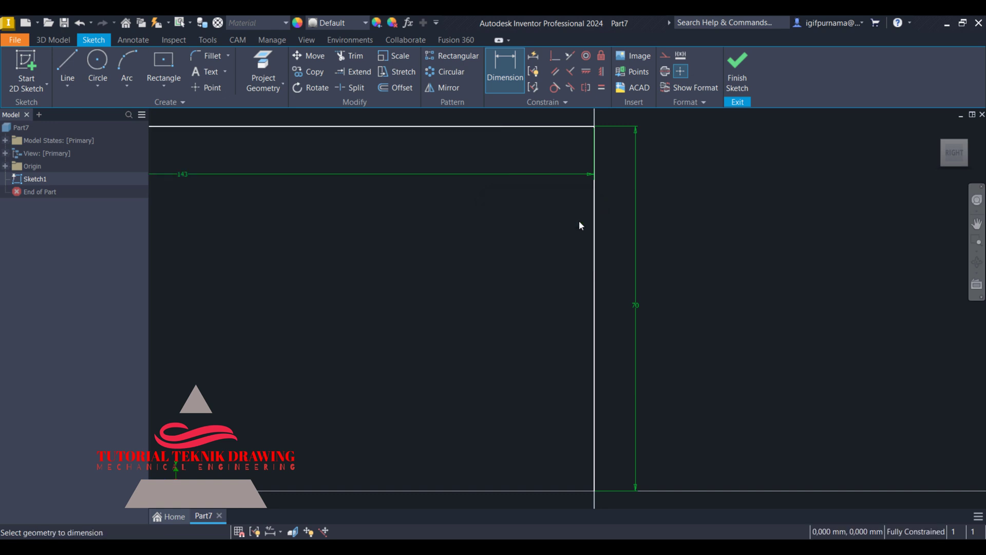
Fillet the corner between the vertical and horizontal lines with a 40 mm radius.
{"action": "left_click", "coordinate": [209, 56]}
{"action": "type", "text": "4"}
{"action": "left_click", "coordinate": [593, 196]}
{"action": "left_click", "coordinate": [547, 126]}
{"action": "left_click", "coordinate": [228, 119]}
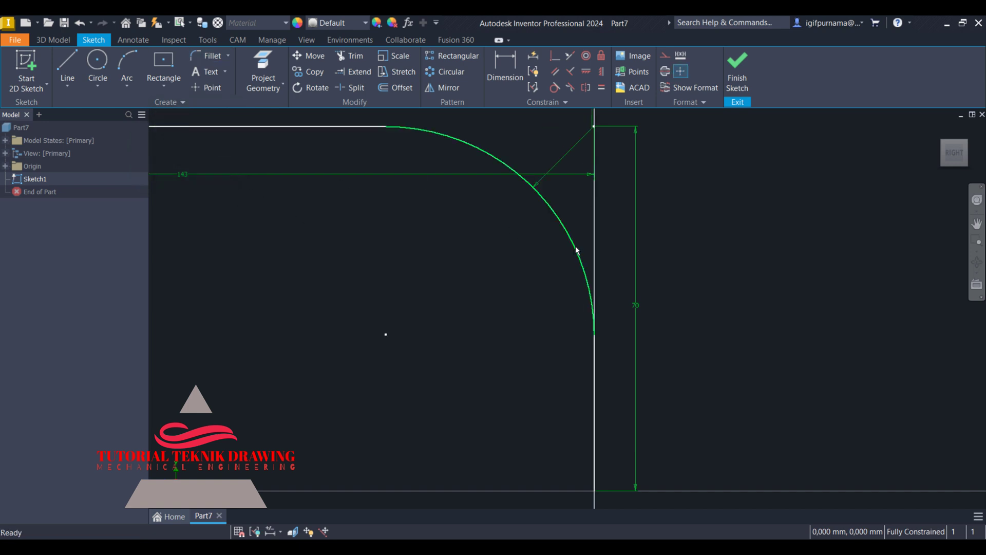
Delete the 70 mm vertical dimension and dimension the straight segment below the fillet to 20 mm.
{"action": "right_click", "coordinate": [636, 184]}
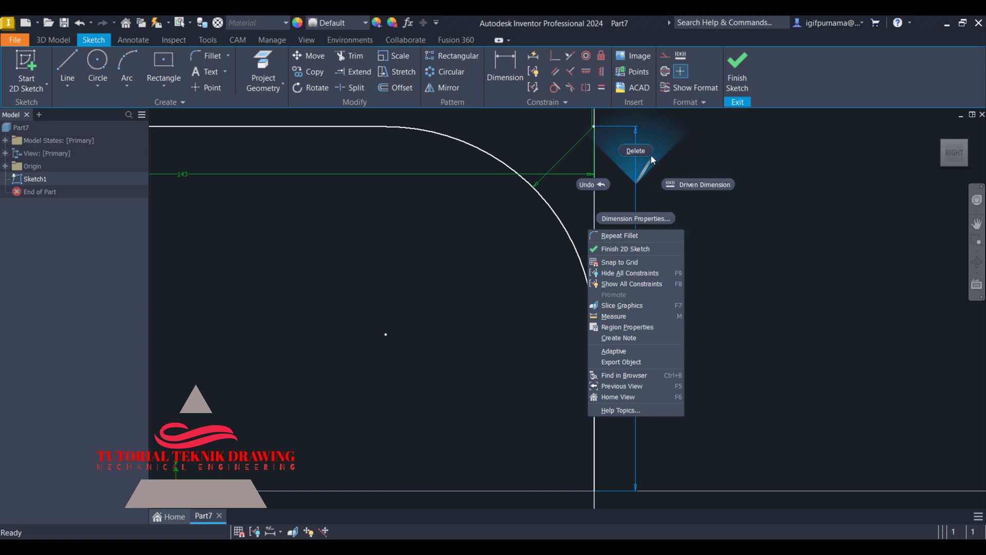
{"action": "left_click", "coordinate": [635, 151]}
{"action": "left_click", "coordinate": [504, 67]}
{"action": "left_click", "coordinate": [593, 375]}
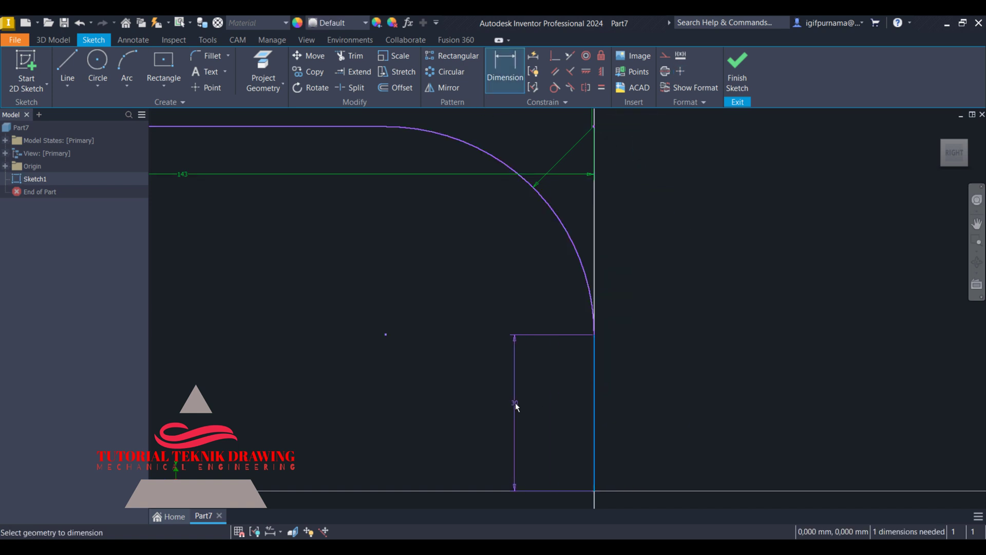
{"action": "left_click", "coordinate": [516, 402]}
{"action": "type", "text": "20"}
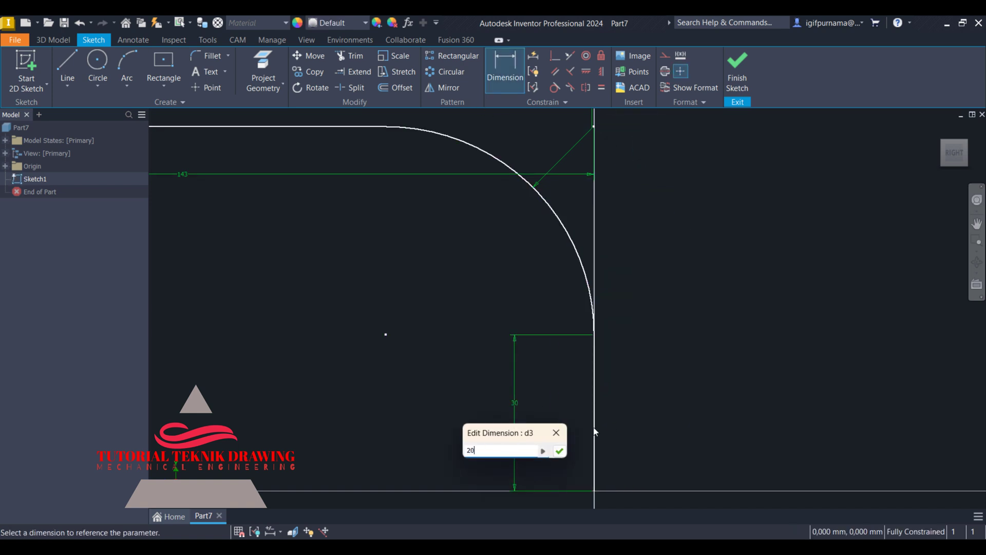
{"action": "key", "text": "Return"}
Compare the path with the reference drawing, finish the sketch and return to the isometric home view.
{"action": "scroll", "coordinate": [593, 413], "scroll_direction": "down", "scroll_amount": 4}
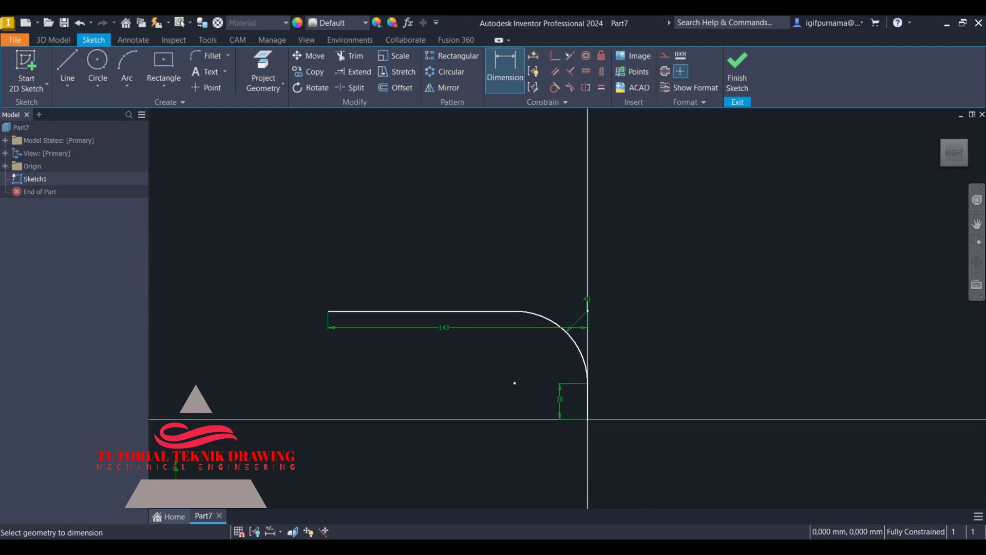
{"action": "left_click", "coordinate": [620, 536]}
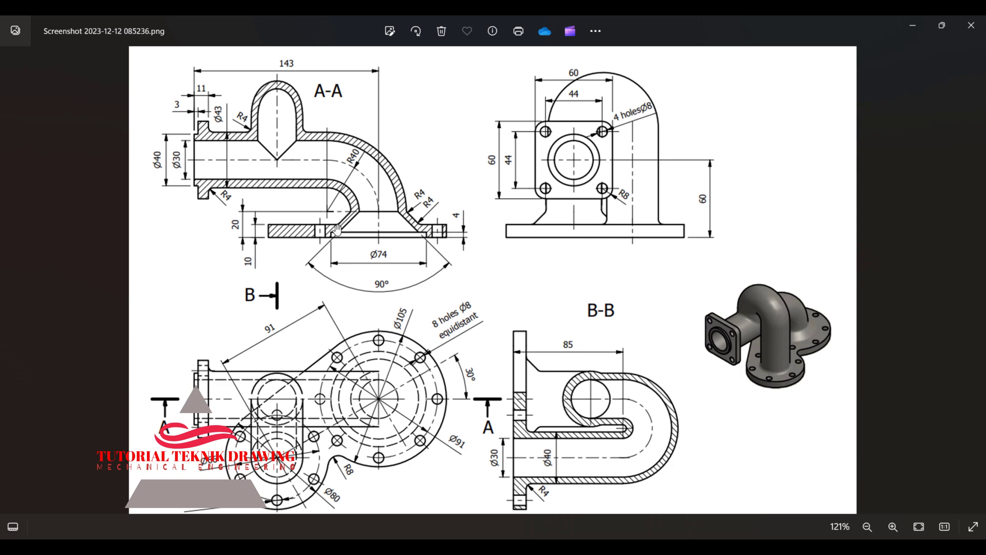
{"action": "left_click", "coordinate": [917, 21]}
{"action": "left_click", "coordinate": [743, 67]}
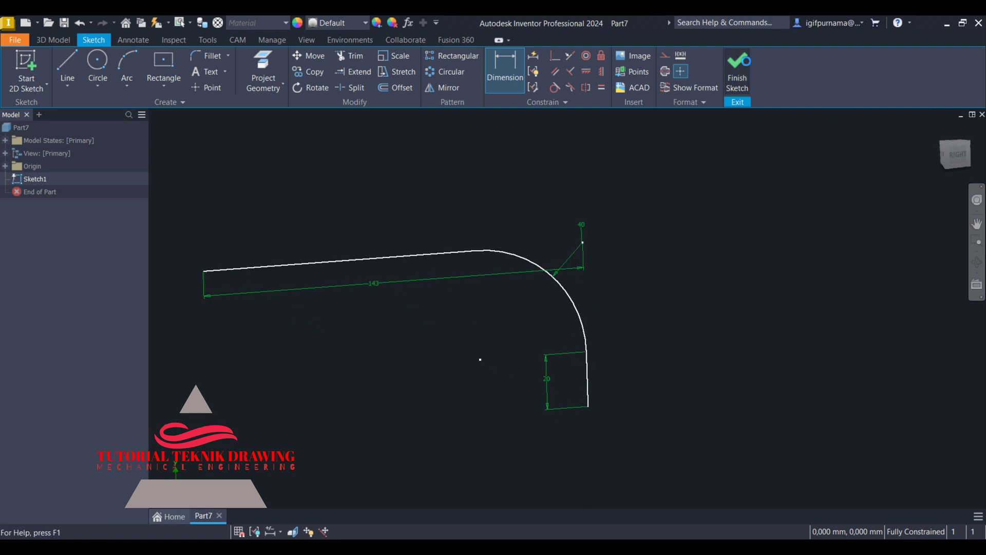
{"action": "left_click", "coordinate": [939, 129]}
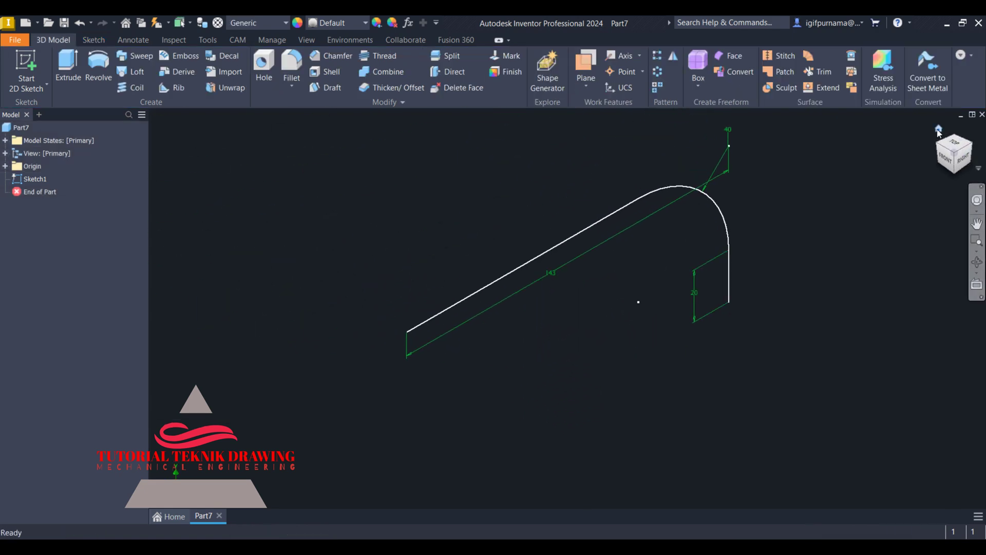
Recheck the reference drawing and start a second 2D sketch on the XZ origin plane.
{"action": "key", "text": "alt+Tab"}
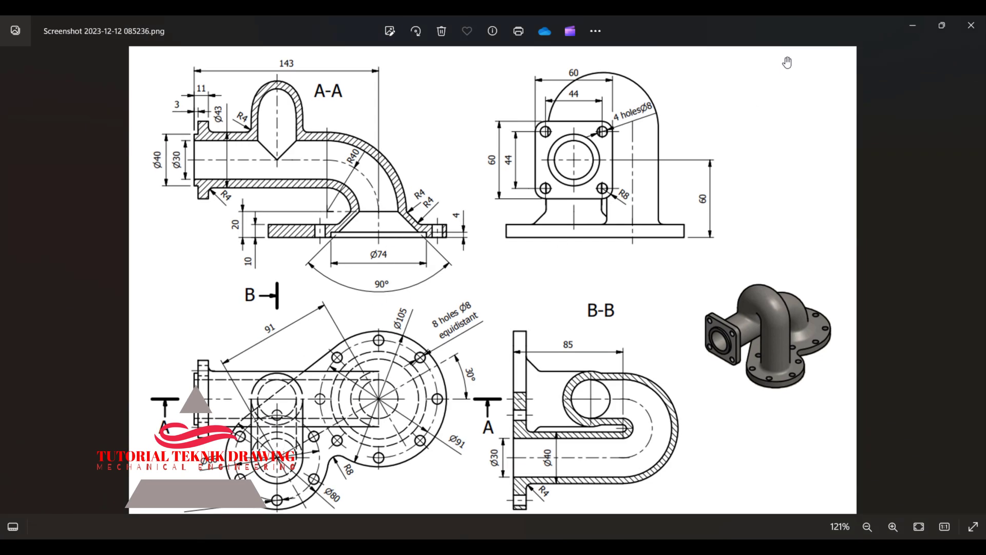
{"action": "left_click", "coordinate": [913, 25]}
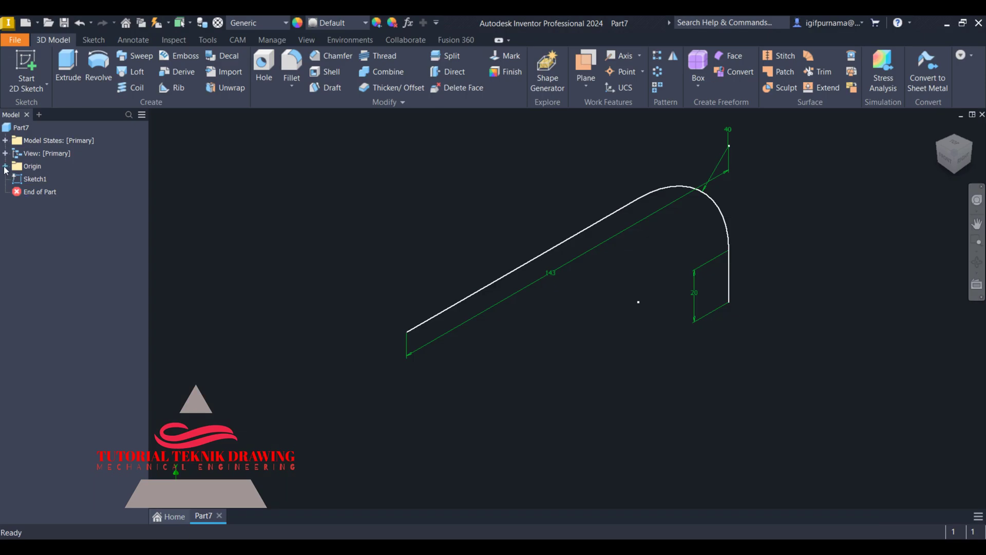
{"action": "left_click", "coordinate": [5, 167]}
{"action": "left_click", "coordinate": [38, 193]}
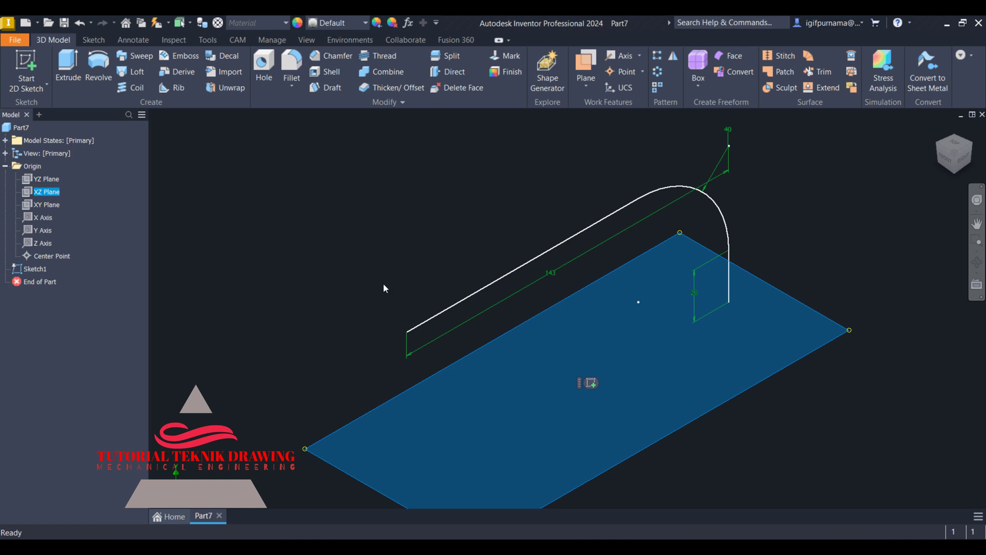
{"action": "left_click", "coordinate": [591, 383]}
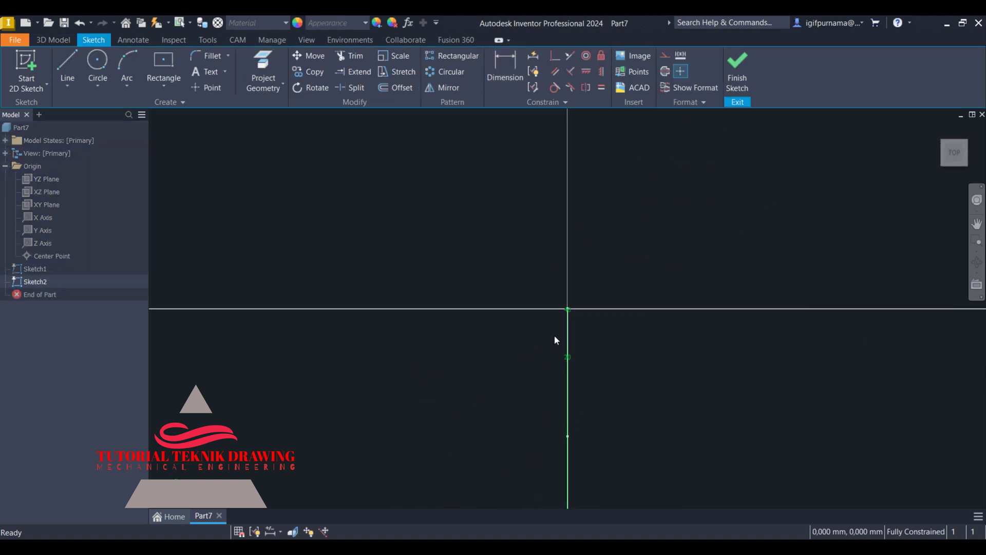
{"action": "scroll", "coordinate": [587, 368], "scroll_direction": "up", "scroll_amount": 3}
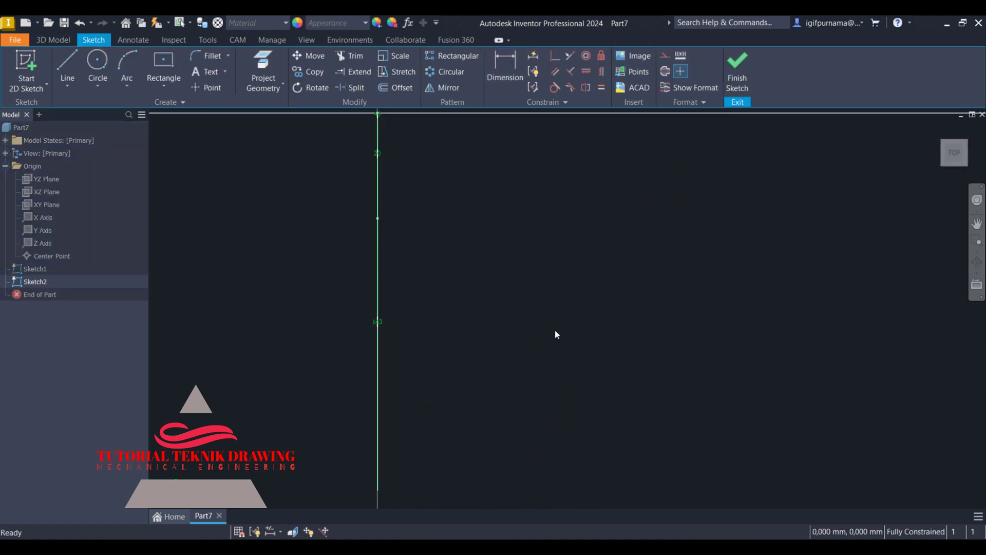
{"action": "scroll", "coordinate": [473, 271], "scroll_direction": "up", "scroll_amount": 1}
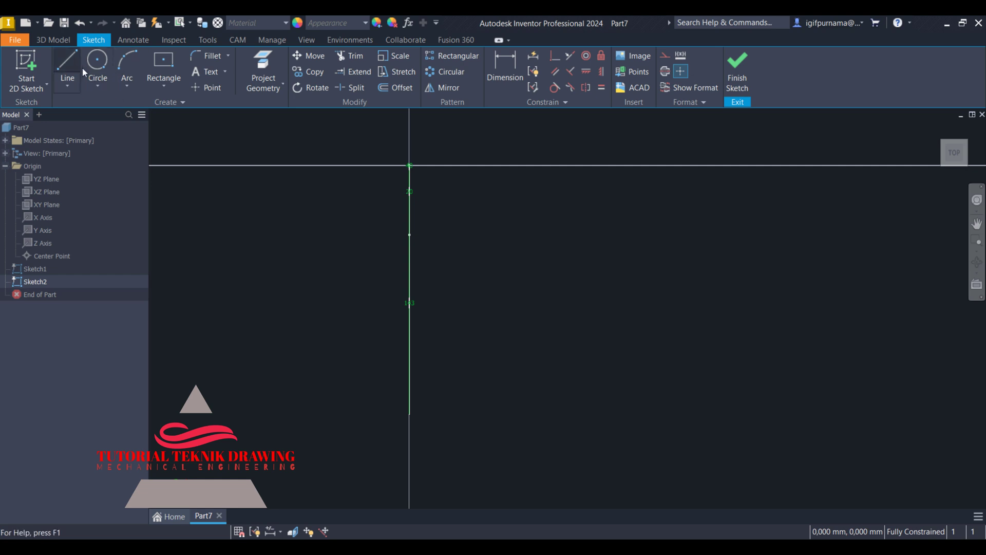
{"action": "left_click", "coordinate": [97, 64]}
{"action": "left_click", "coordinate": [409, 166]}
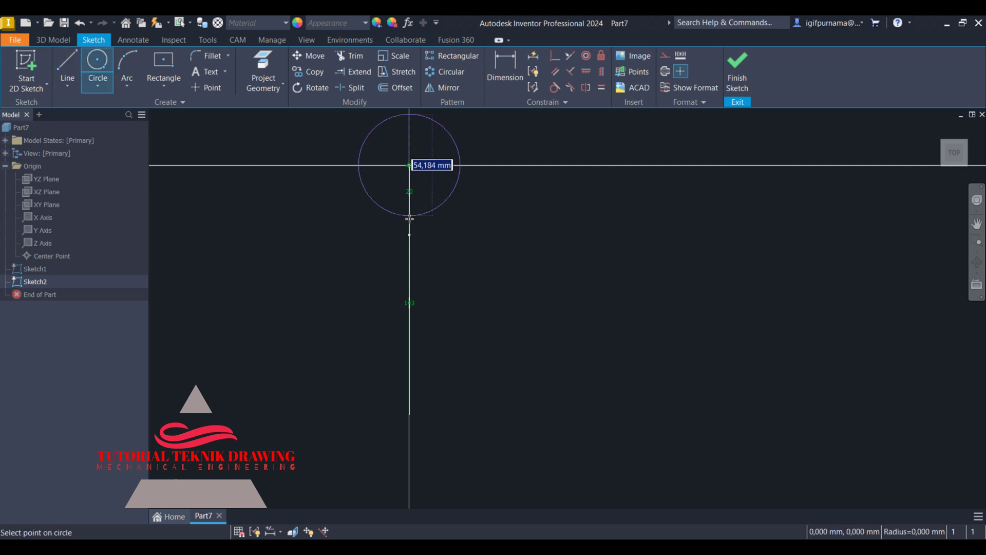
Draw a vertical line about 52 mm long down from the origin along the projected pipe path.
{"action": "left_click", "coordinate": [78, 72]}
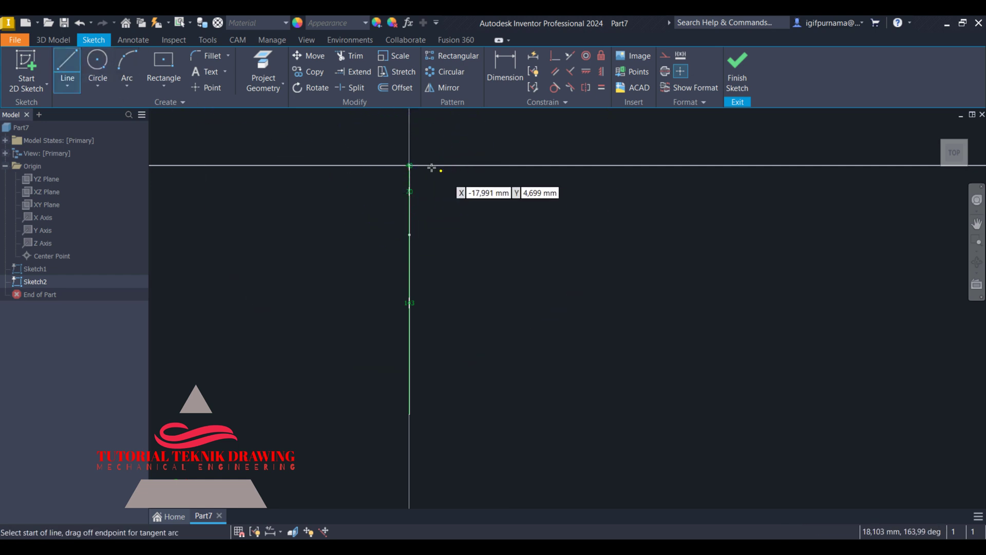
{"action": "left_click", "coordinate": [409, 165]}
{"action": "left_click", "coordinate": [411, 256]}
{"action": "right_click", "coordinate": [411, 256]}
{"action": "left_click", "coordinate": [414, 289]}
Draw a slanted line about 65 mm long from the origin beside the vertical line, and check its angle in the reference drawing.
{"action": "left_click", "coordinate": [60, 70]}
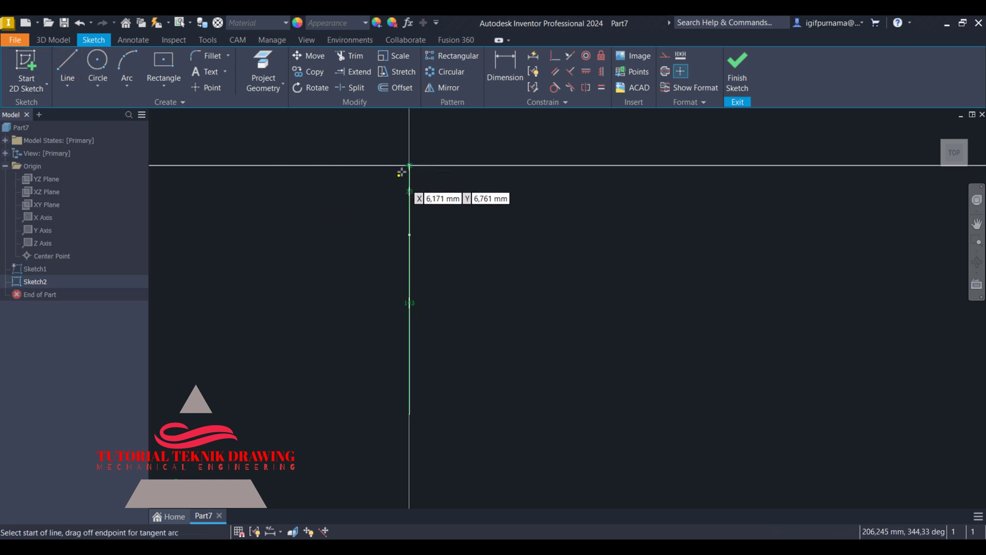
{"action": "left_click", "coordinate": [410, 165]}
{"action": "left_click", "coordinate": [476, 255]}
{"action": "right_click", "coordinate": [476, 255]}
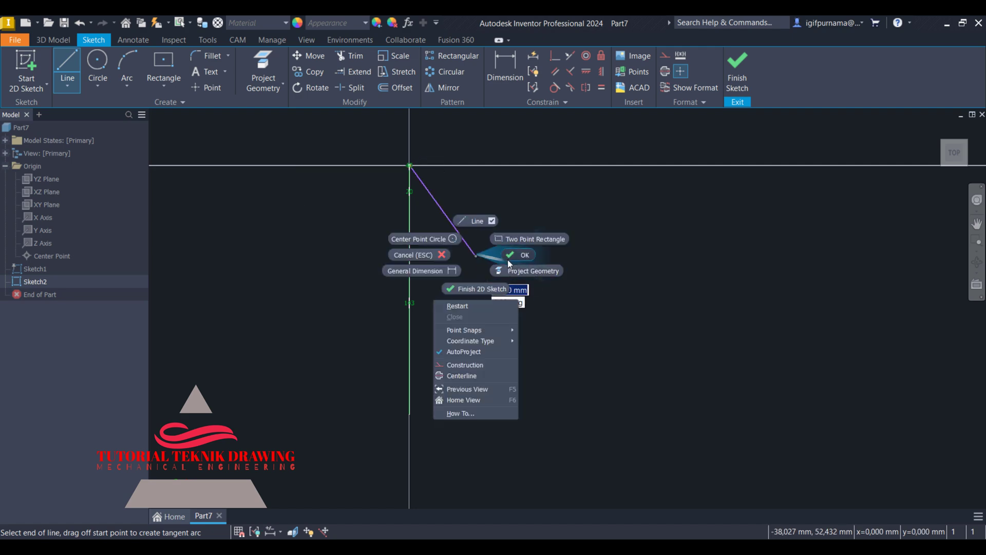
{"action": "left_click", "coordinate": [480, 288]}
{"action": "scroll", "coordinate": [393, 127], "scroll_direction": "down", "scroll_amount": 2}
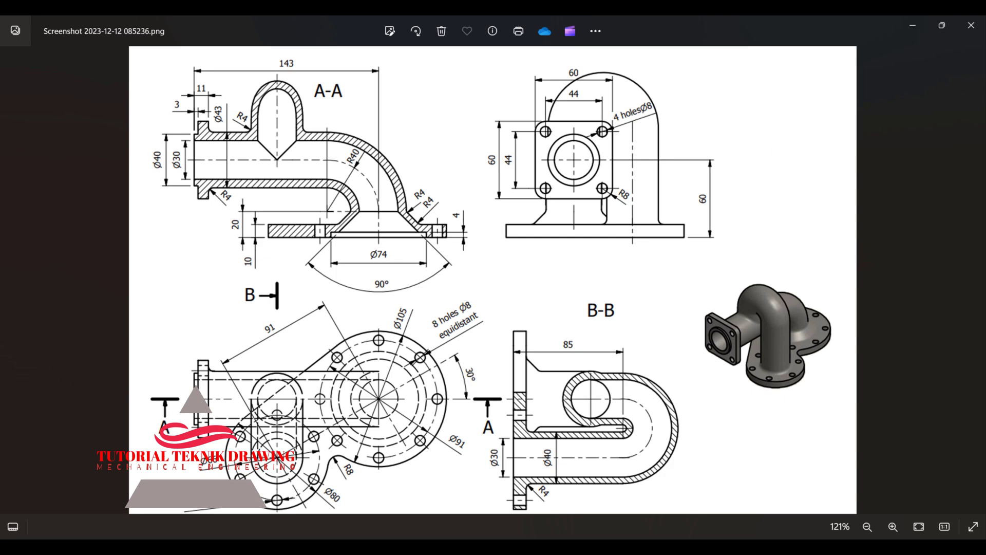
{"action": "left_click", "coordinate": [913, 25]}
{"action": "left_click", "coordinate": [489, 92]}
{"action": "left_click", "coordinate": [404, 195]}
{"action": "left_click", "coordinate": [423, 177]}
{"action": "left_click", "coordinate": [429, 200]}
{"action": "scroll", "coordinate": [411, 162], "scroll_direction": "down", "scroll_amount": 6}
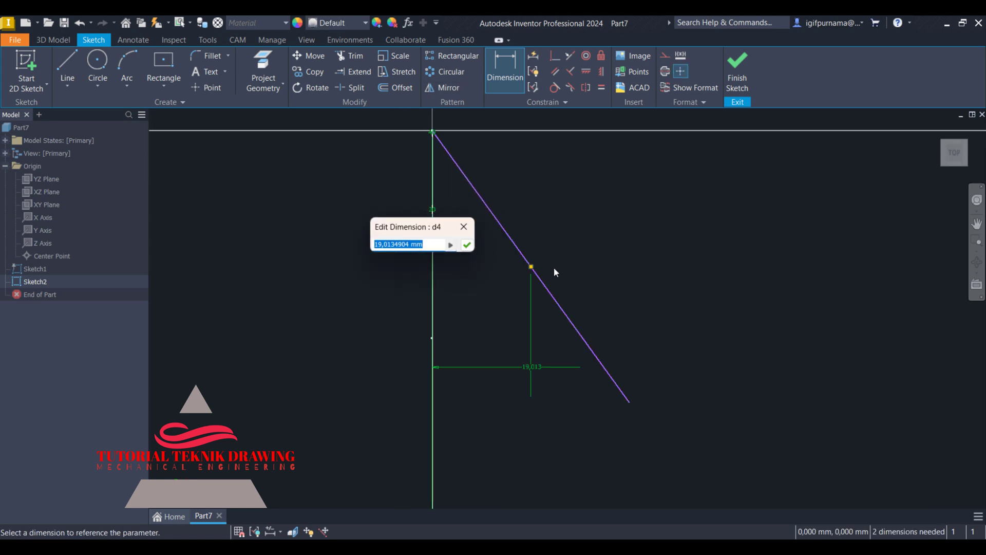
{"action": "left_click", "coordinate": [464, 227]}
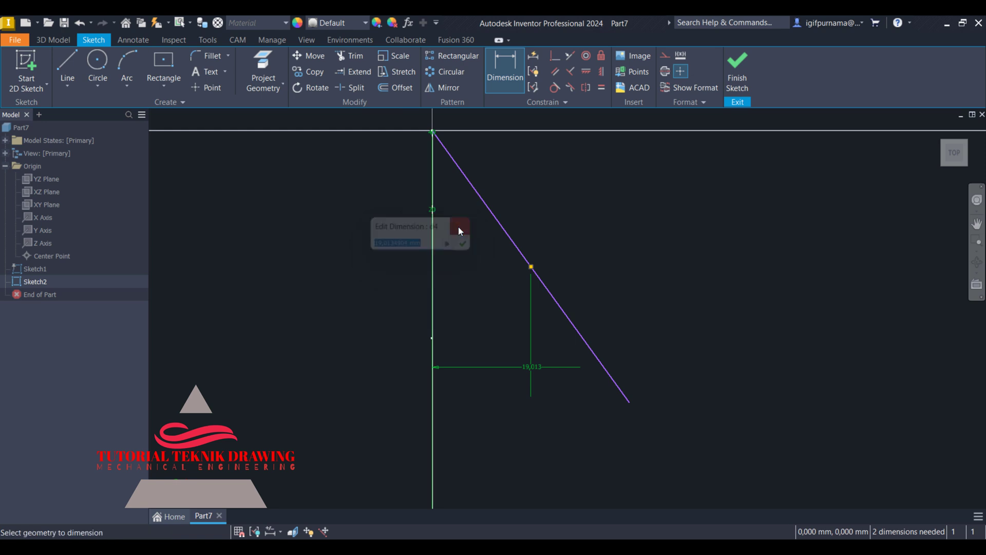
{"action": "key", "text": "Escape"}
Dimension the angle between the slanted line and the vertical line to 30 degrees.
{"action": "left_click", "coordinate": [505, 72]}
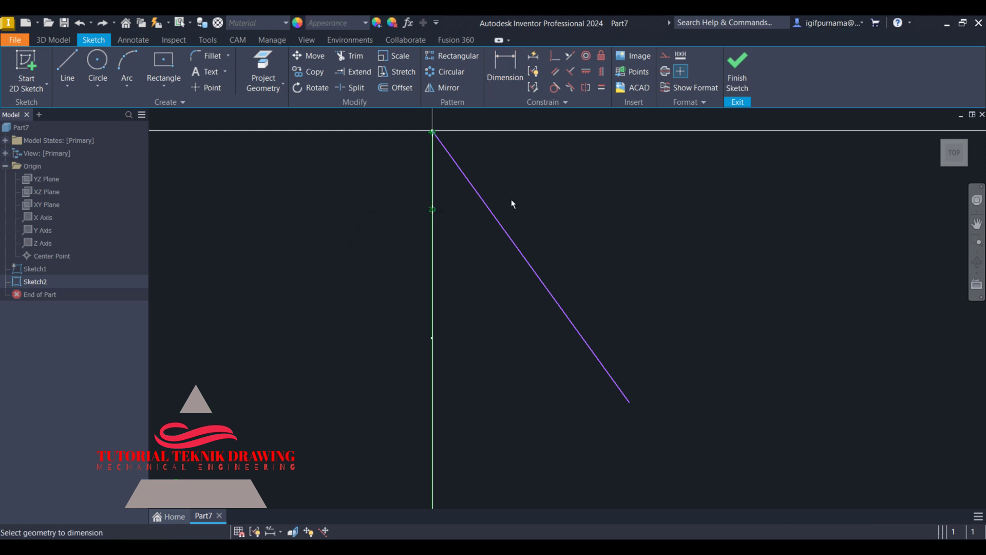
{"action": "left_click", "coordinate": [496, 224]}
{"action": "left_click", "coordinate": [434, 257]}
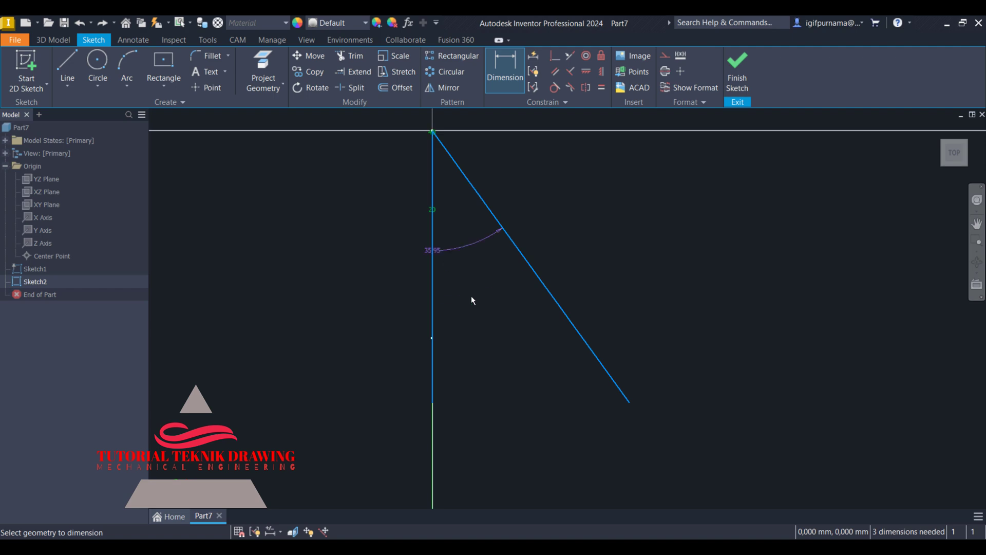
{"action": "left_click", "coordinate": [487, 311]}
{"action": "type", "text": "30"}
{"action": "key", "text": "Return"}
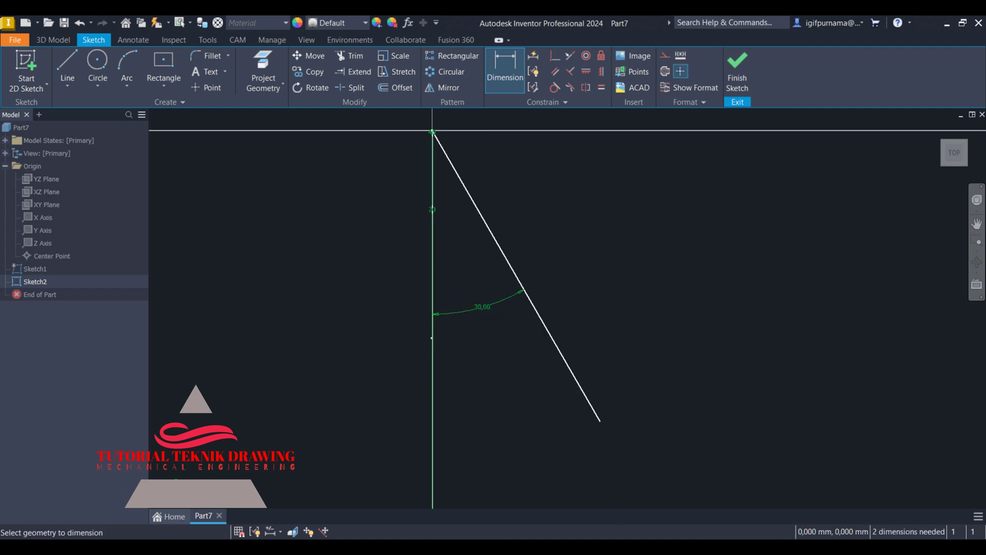
Look up the slanted line's length in the reference drawing and try to dimension the line.
{"action": "key", "text": "alt+Tab"}
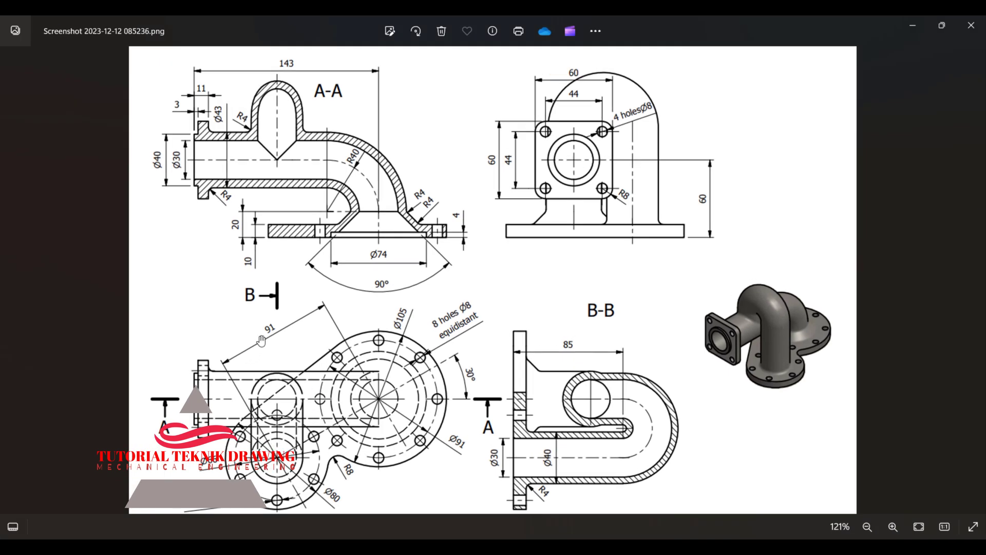
{"action": "left_click", "coordinate": [911, 25]}
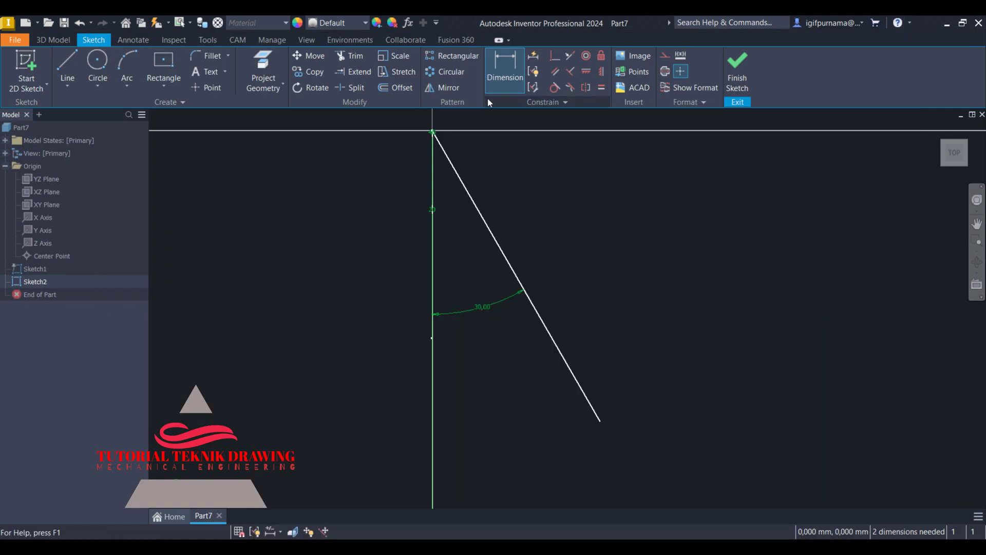
{"action": "left_click", "coordinate": [485, 218]}
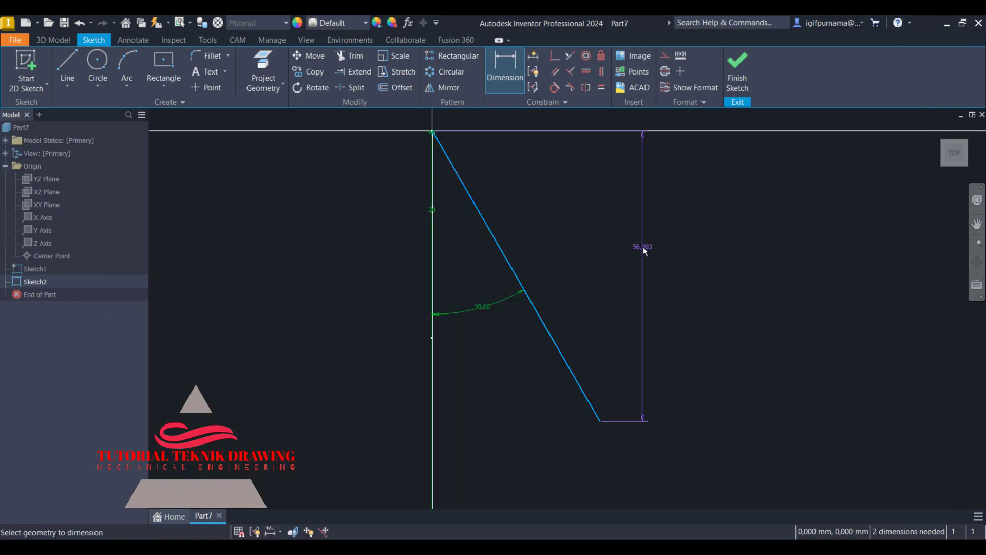
{"action": "key", "text": "Escape"}
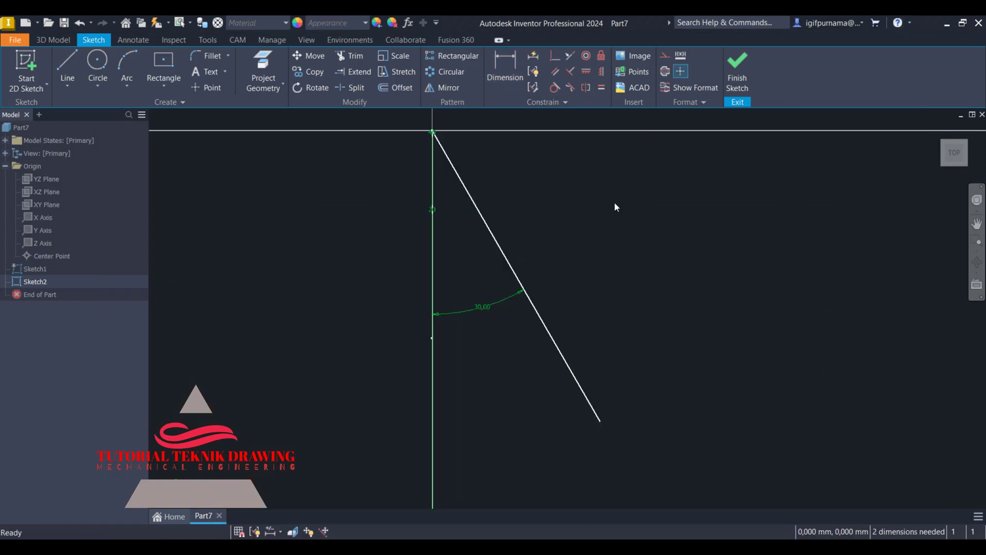
Apply Auto Dimension to the slanted line and set its length to 91 mm.
{"action": "left_click", "coordinate": [535, 55]}
{"action": "left_click", "coordinate": [485, 221]}
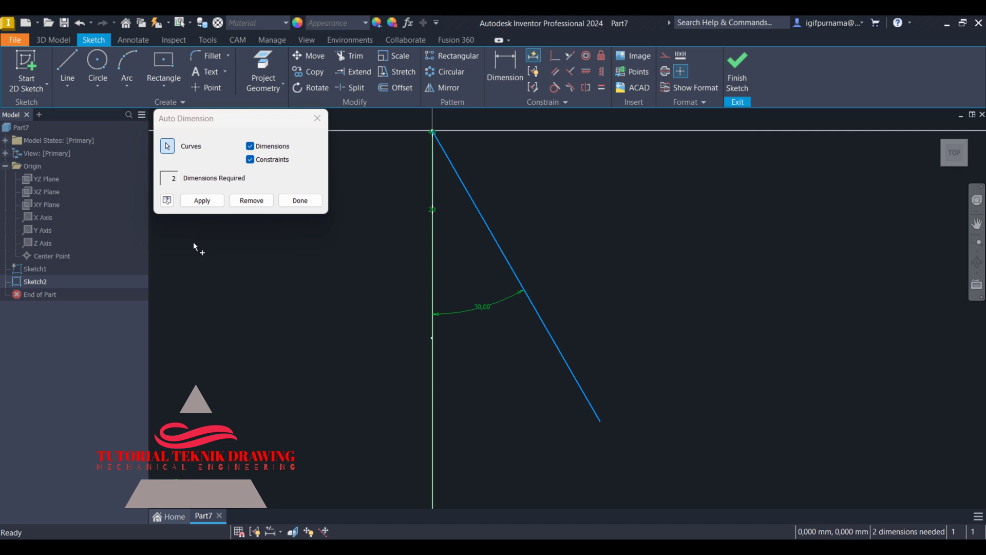
{"action": "left_click", "coordinate": [201, 201]}
{"action": "left_click", "coordinate": [302, 200]}
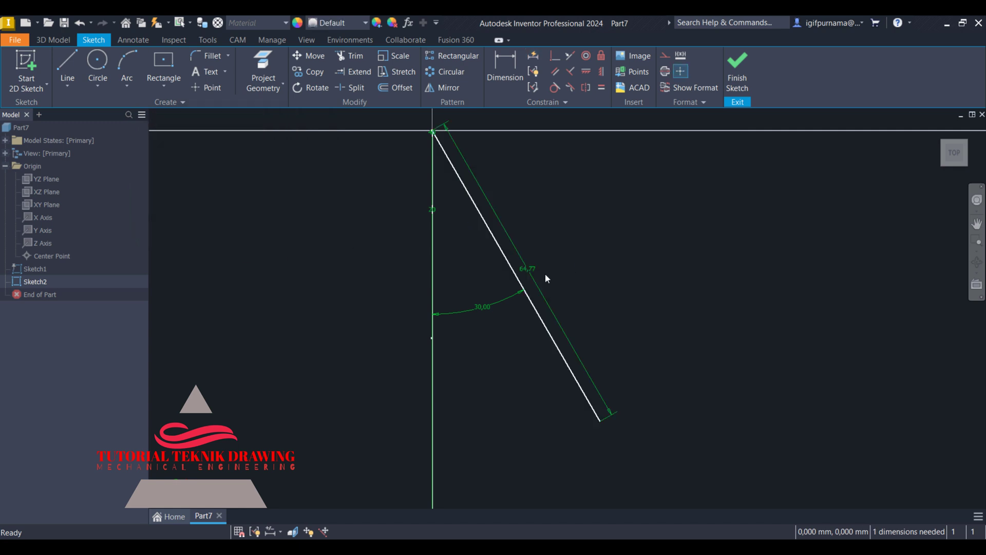
{"action": "double_click", "coordinate": [529, 270]}
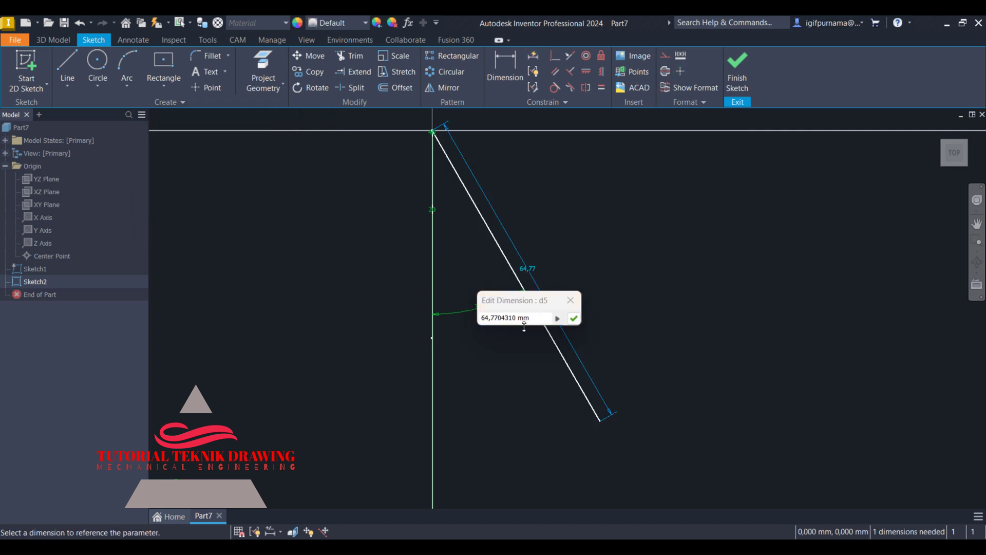
{"action": "left_click_drag", "start_coordinate": [532, 317], "coordinate": [461, 317]}
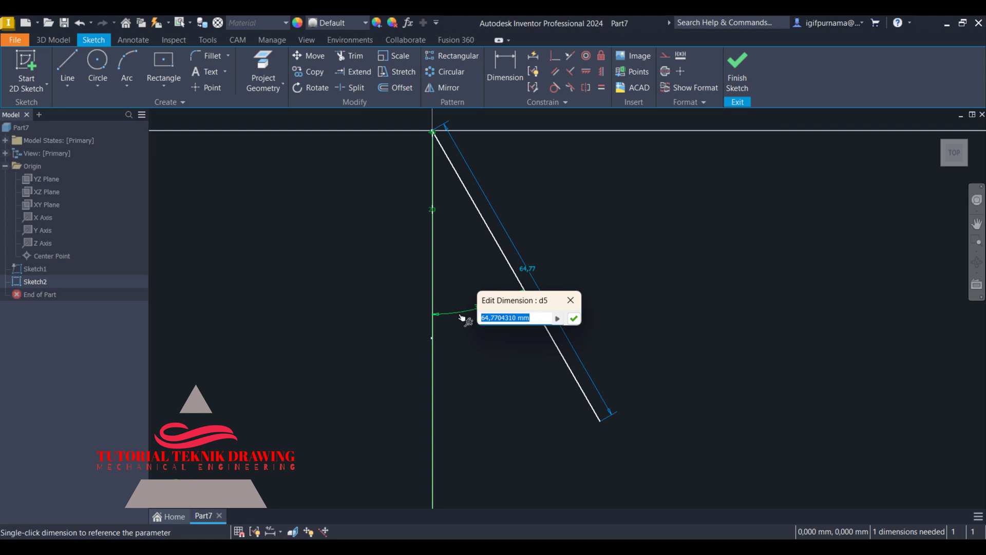
{"action": "type", "text": "91"}
{"action": "left_click", "coordinate": [578, 322]}
{"action": "scroll", "coordinate": [565, 276], "scroll_direction": "down", "scroll_amount": 5}
{"action": "scroll", "coordinate": [571, 283], "scroll_direction": "up", "scroll_amount": 4}
Draw a 40 mm diameter circle centred on the slanted line's free end, checking the size in the reference drawing.
{"action": "key", "text": "c"}
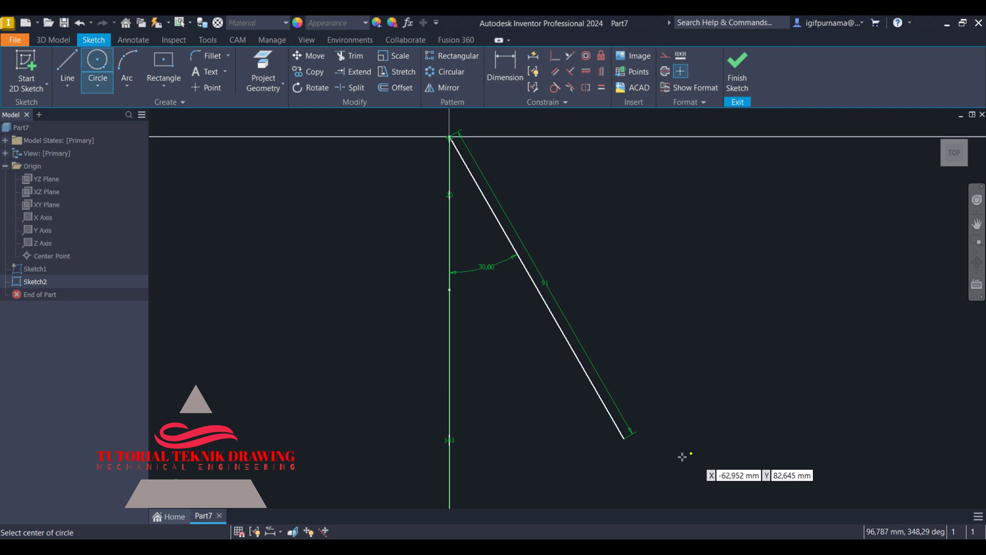
{"action": "left_click", "coordinate": [623, 440]}
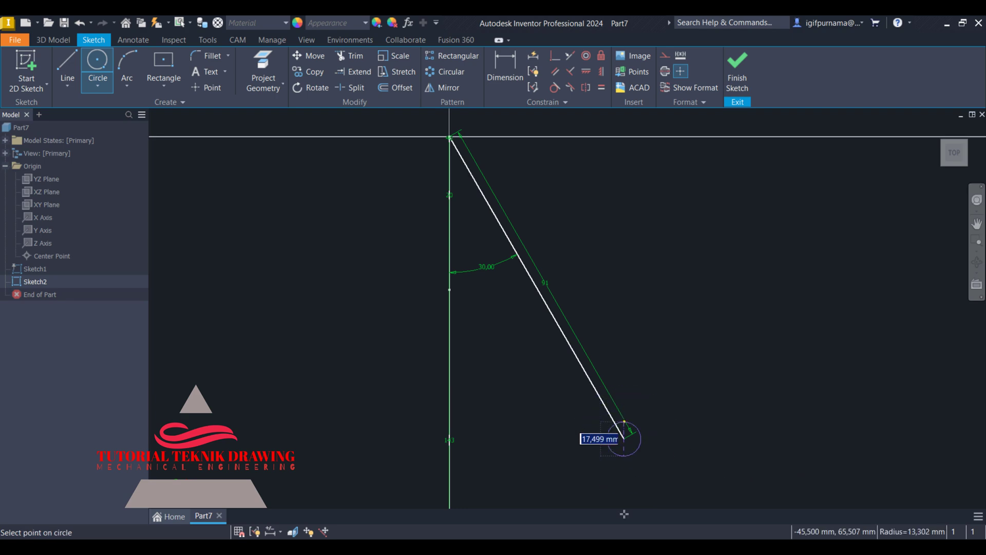
{"action": "key", "text": "alt+Tab"}
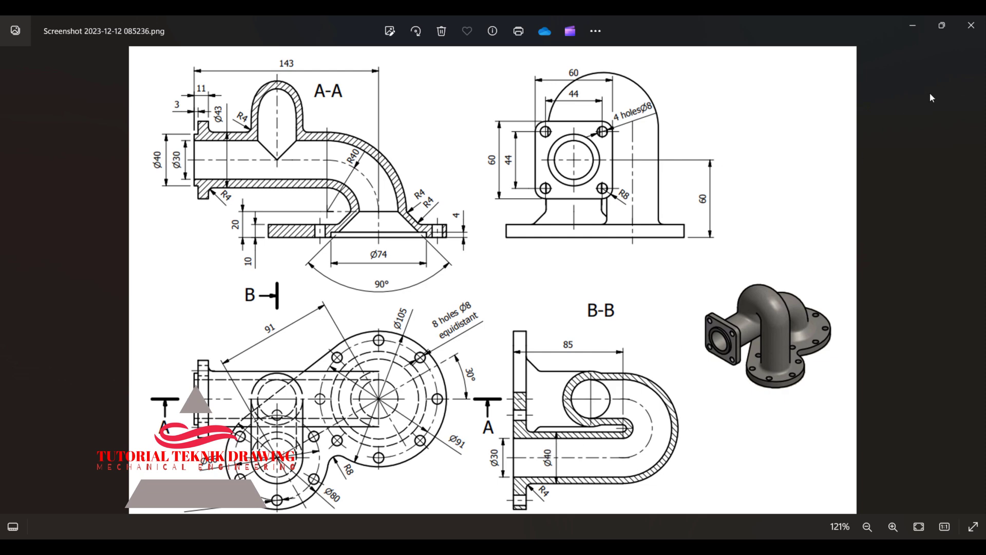
{"action": "key", "text": "alt+Tab"}
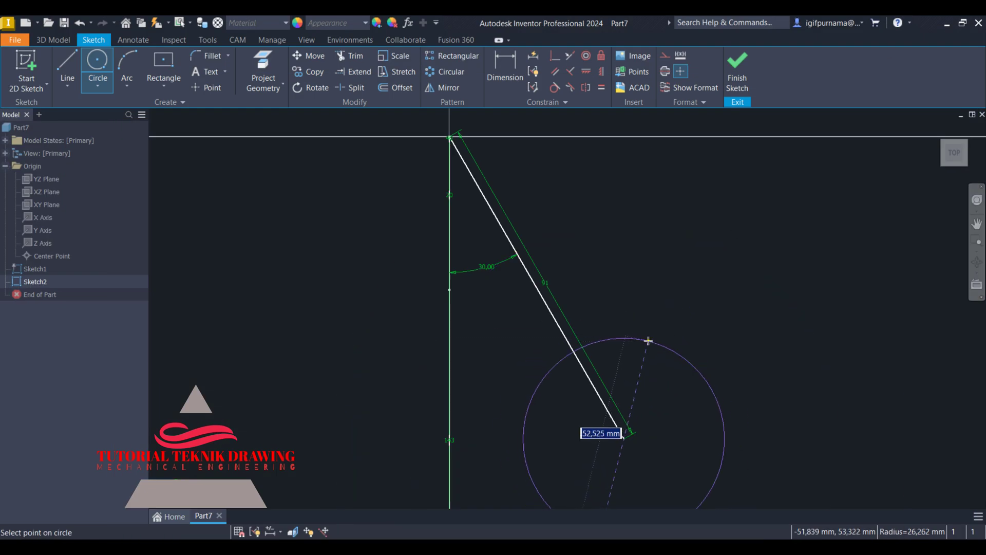
{"action": "type", "text": "4"}
{"action": "key", "text": "Return"}
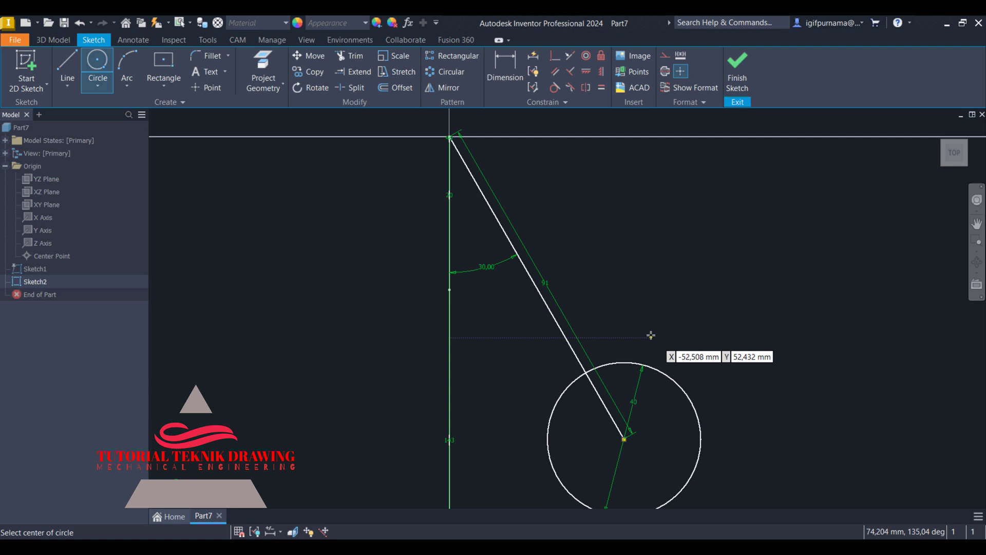
Delete the slanted and vertical guide lines, keeping only the 40 mm circle, and finish the sketch.
{"action": "right_click", "coordinate": [596, 196]}
{"action": "left_click", "coordinate": [631, 200]}
{"action": "right_click", "coordinate": [449, 231]}
{"action": "key", "text": "Escape"}
{"action": "left_click", "coordinate": [504, 231]}
{"action": "right_click", "coordinate": [503, 232]}
{"action": "left_click", "coordinate": [501, 203]}
{"action": "left_click", "coordinate": [739, 72]}
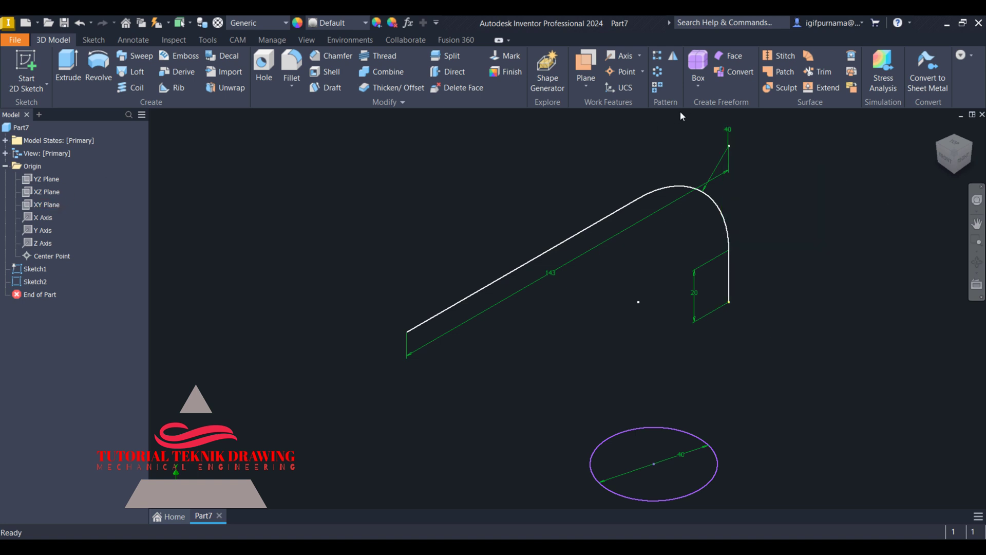
Create a work plane parallel to the XY plane through the centre of the 40 mm circle.
{"action": "left_click", "coordinate": [586, 86]}
{"action": "left_click", "coordinate": [590, 106]}
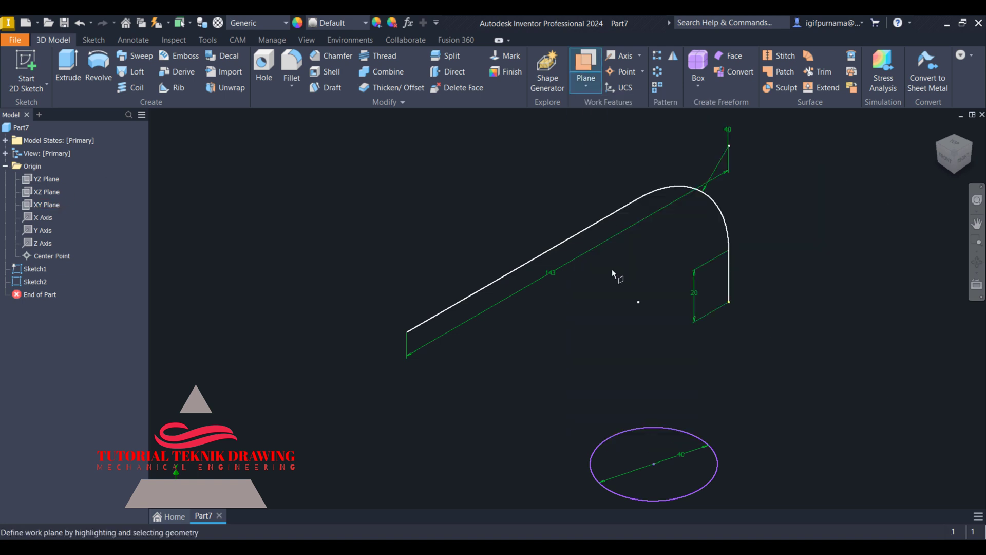
{"action": "left_click", "coordinate": [53, 204]}
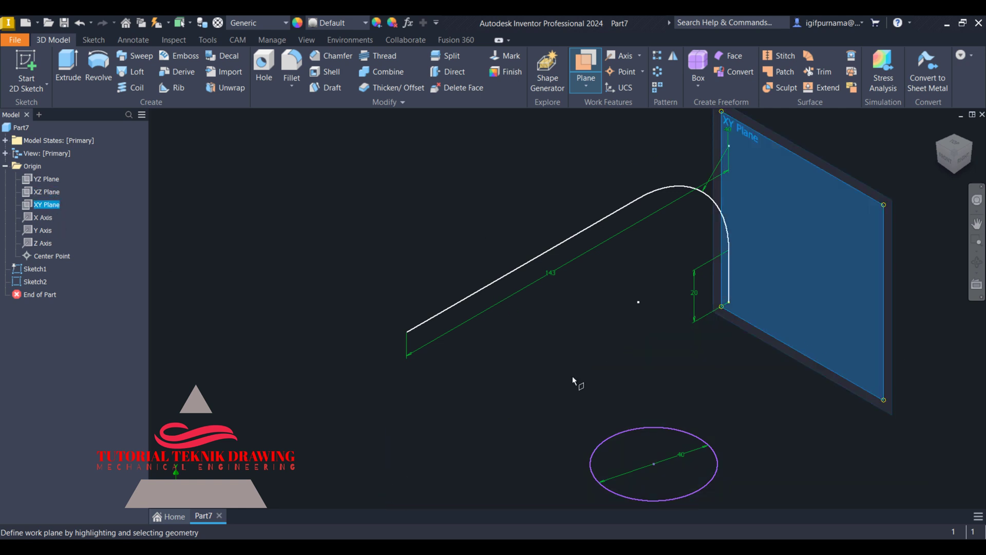
{"action": "left_click", "coordinate": [654, 465]}
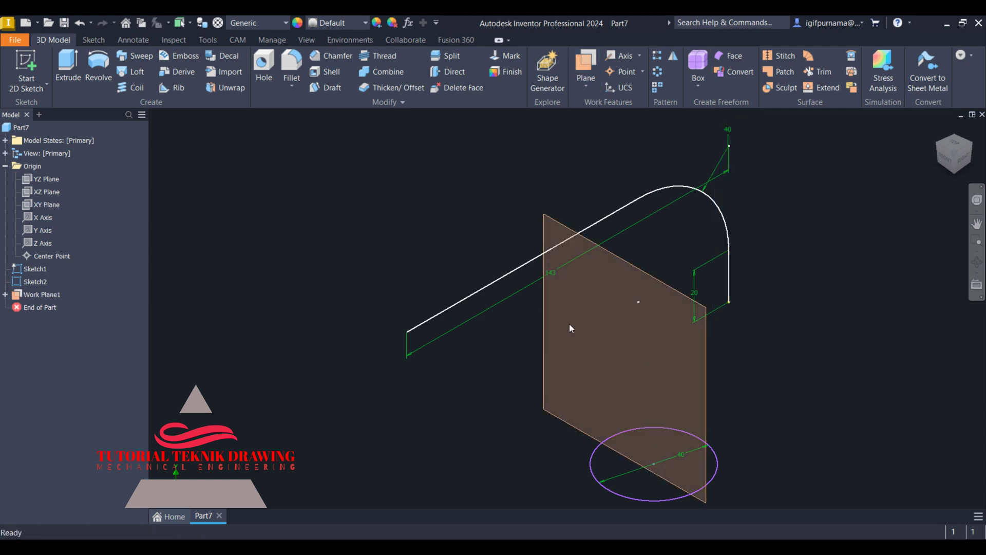
Start a sketch on the new work plane and draw an 85 mm vertical line up from the circle's centre, checking the height in the drawing.
{"action": "left_click", "coordinate": [625, 256]}
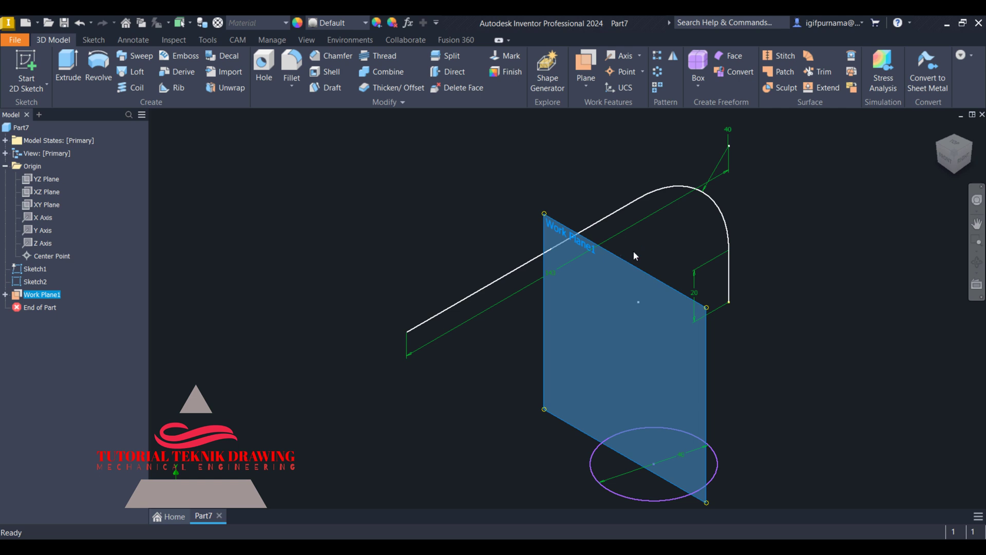
{"action": "key", "text": "s"}
{"action": "left_click", "coordinate": [65, 65]}
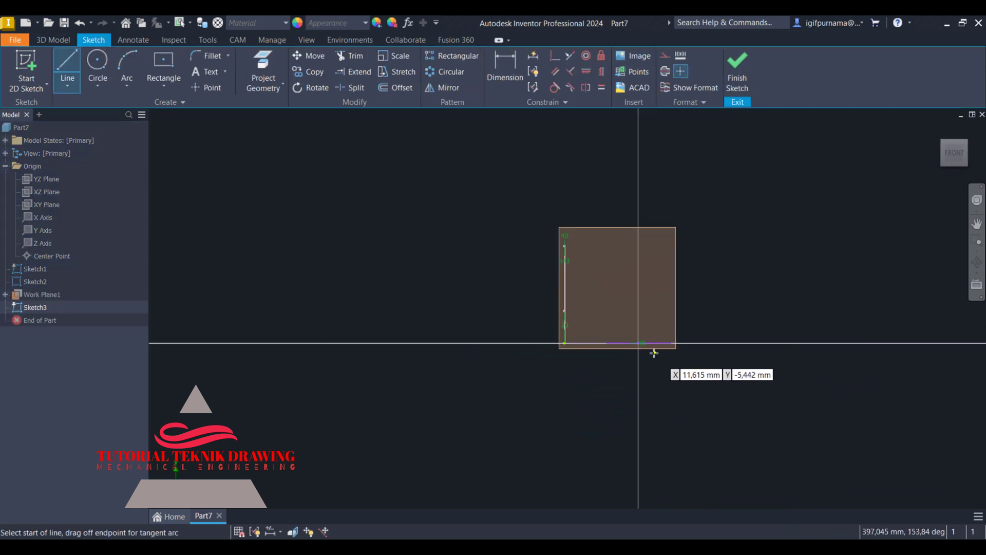
{"action": "left_click", "coordinate": [642, 344]}
{"action": "scroll", "coordinate": [647, 175], "scroll_direction": "down", "scroll_amount": 3}
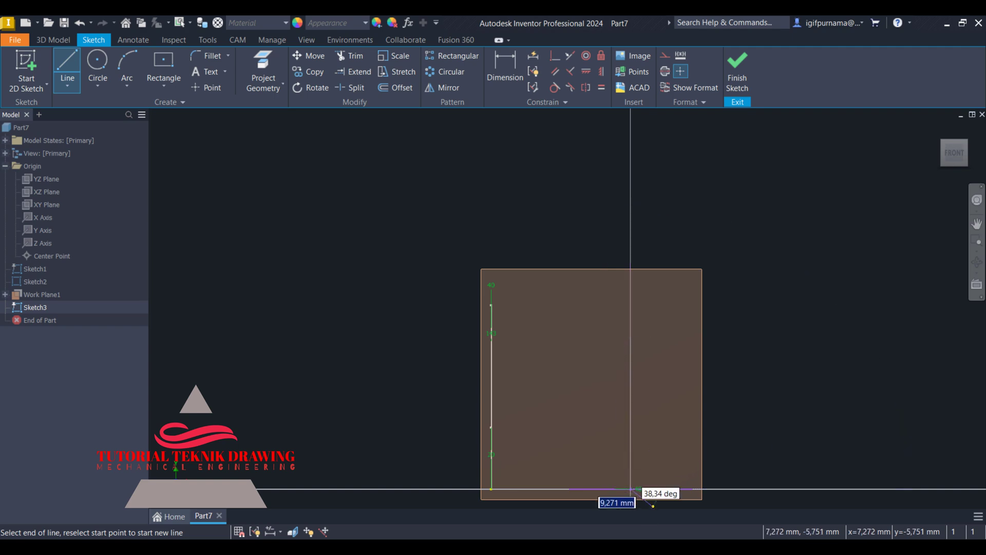
{"action": "key", "text": "alt+Tab"}
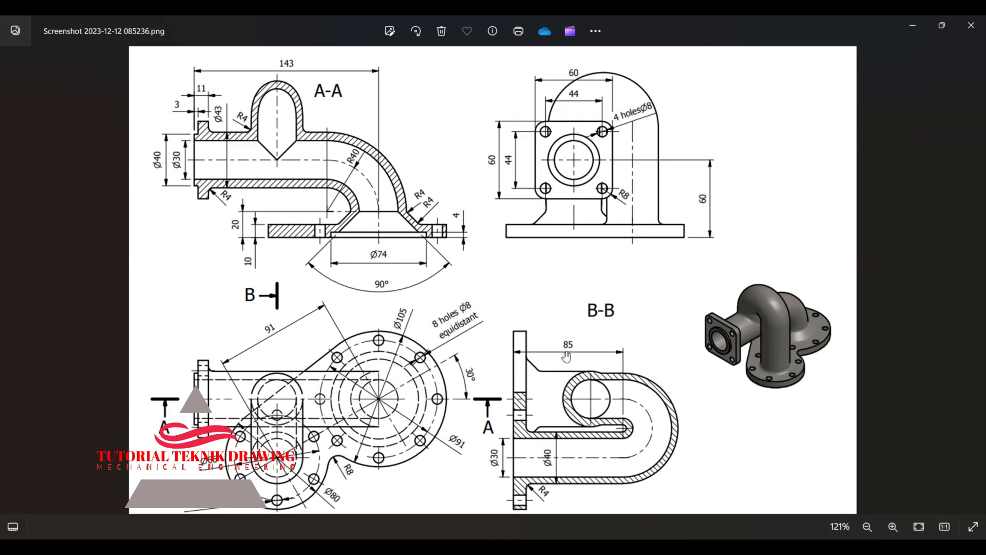
{"action": "left_click", "coordinate": [912, 25]}
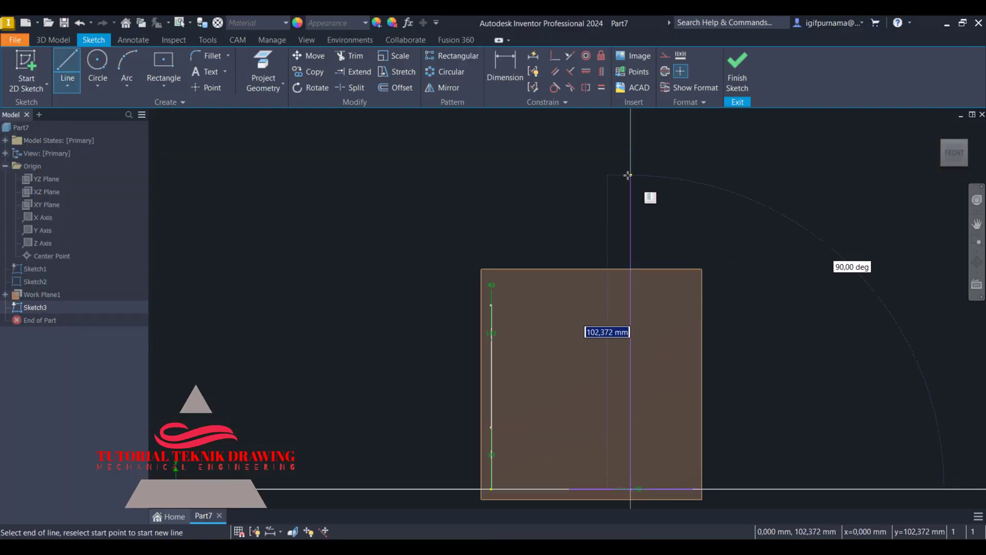
{"action": "type", "text": "85"}
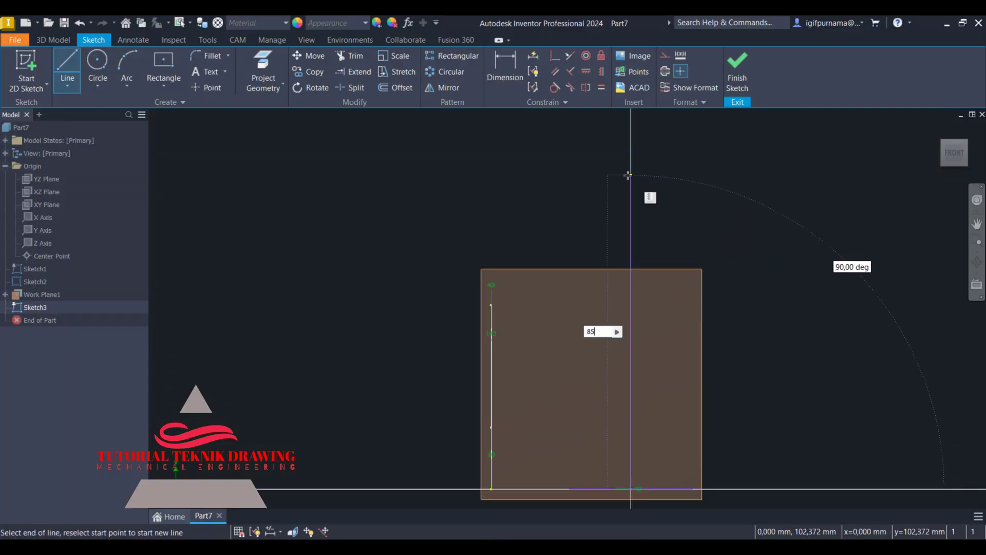
{"action": "key", "text": "Return"}
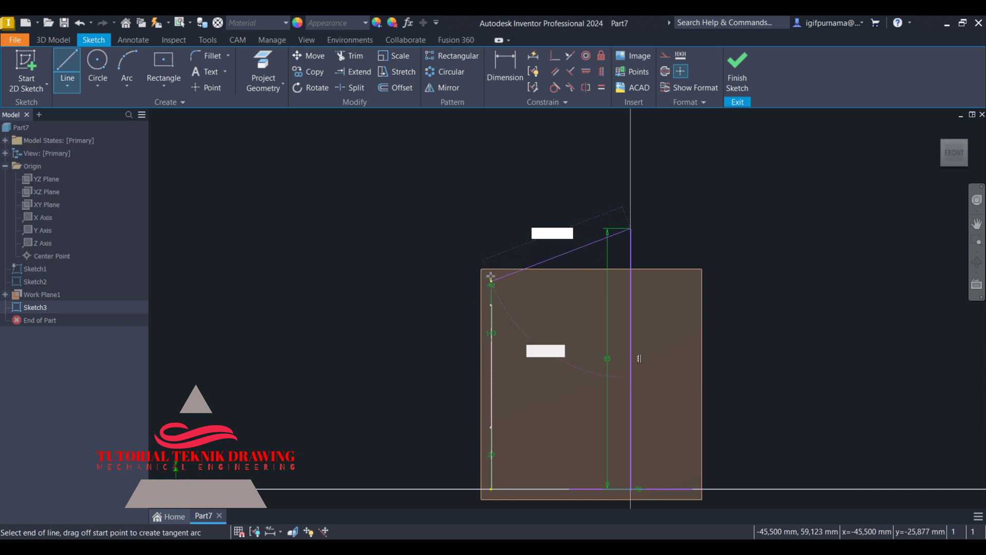
Continue with a horizontal line across to above the first pipe path and a vertical line down to the path's upper end.
{"action": "left_click", "coordinate": [492, 229]}
{"action": "right_click", "coordinate": [492, 306]}
{"action": "left_click", "coordinate": [529, 306]}
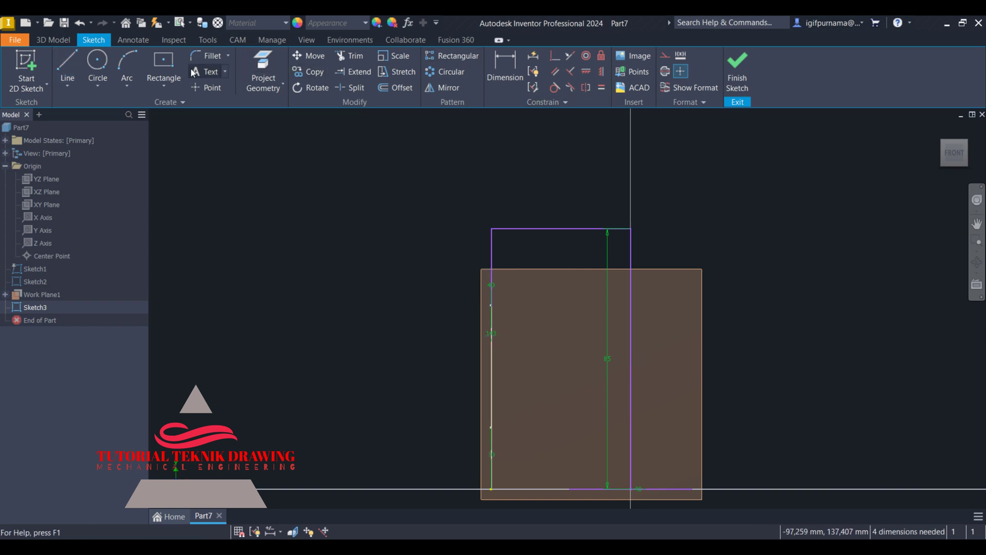
Draw a circle centred on the horizontal line's midpoint, reaching its endpoint, and trim away the lower half.
{"action": "left_click", "coordinate": [108, 64]}
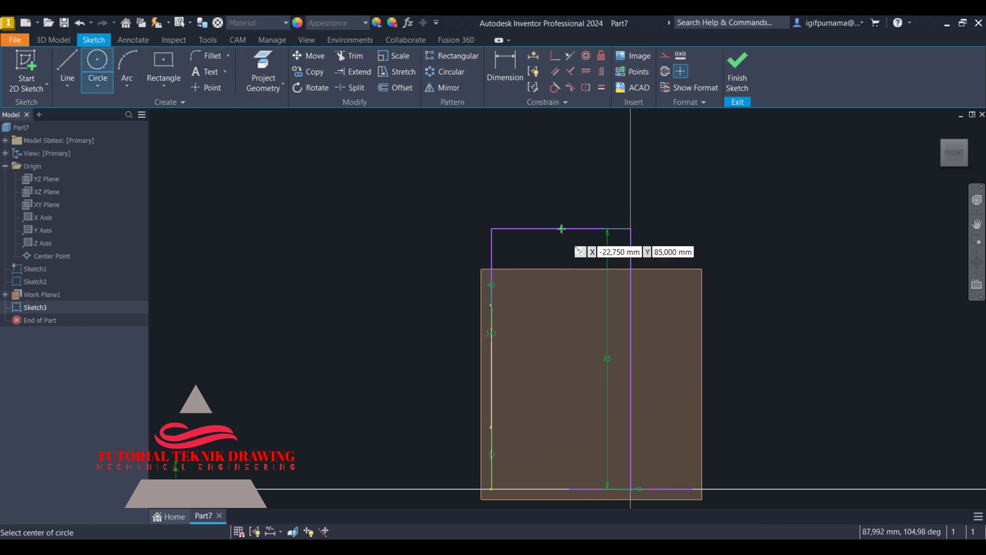
{"action": "left_click", "coordinate": [561, 229]}
{"action": "left_click", "coordinate": [631, 229]}
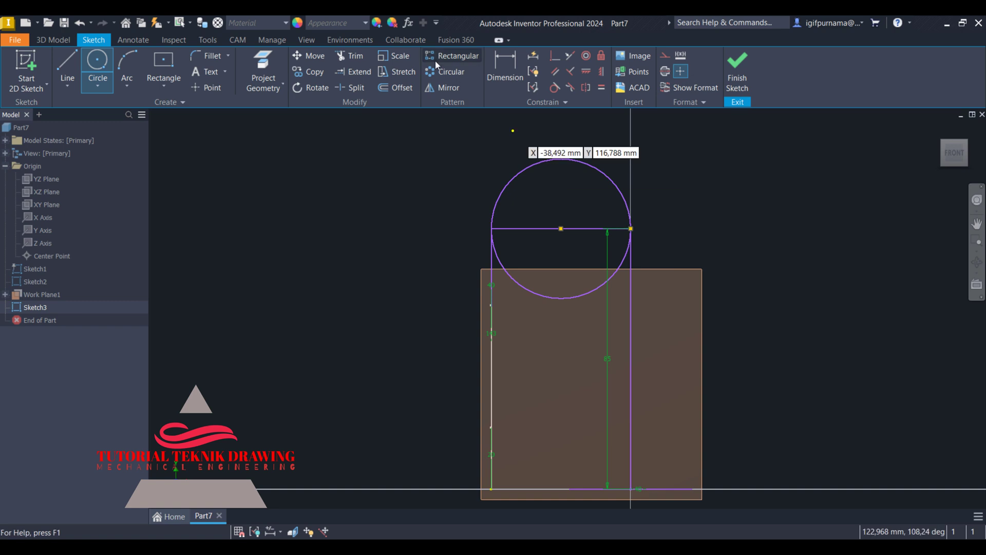
{"action": "left_click", "coordinate": [353, 58]}
{"action": "left_click", "coordinate": [537, 294]}
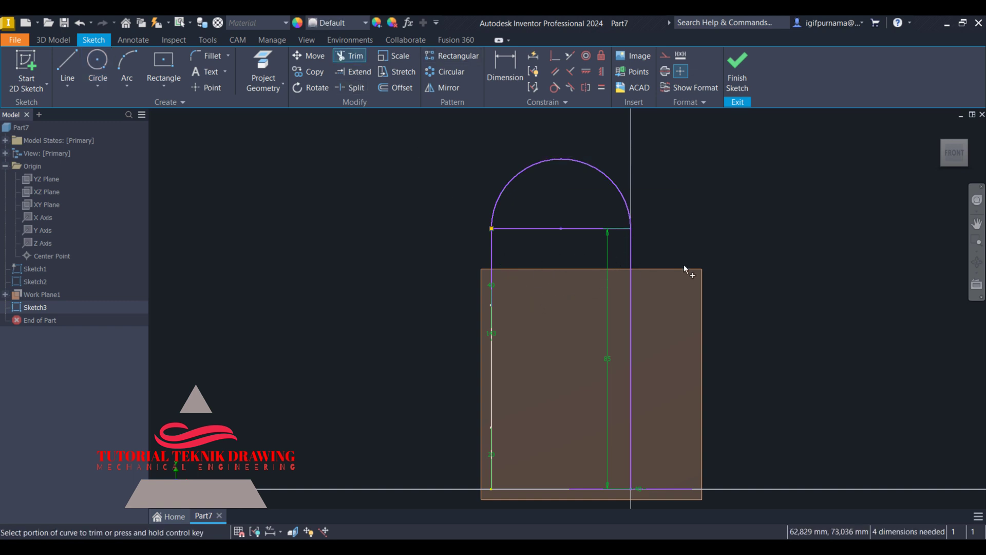
Delete the horizontal line beneath the semicircular arc and finish the branch path sketch.
{"action": "key", "text": "Escape"}
{"action": "right_click", "coordinate": [572, 229]}
{"action": "left_click", "coordinate": [572, 199]}
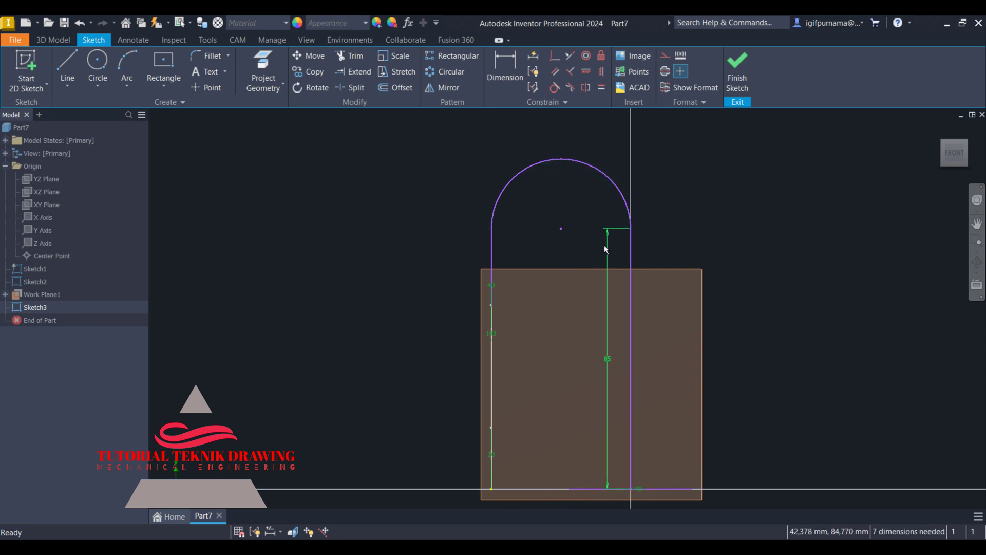
{"action": "left_click", "coordinate": [738, 72]}
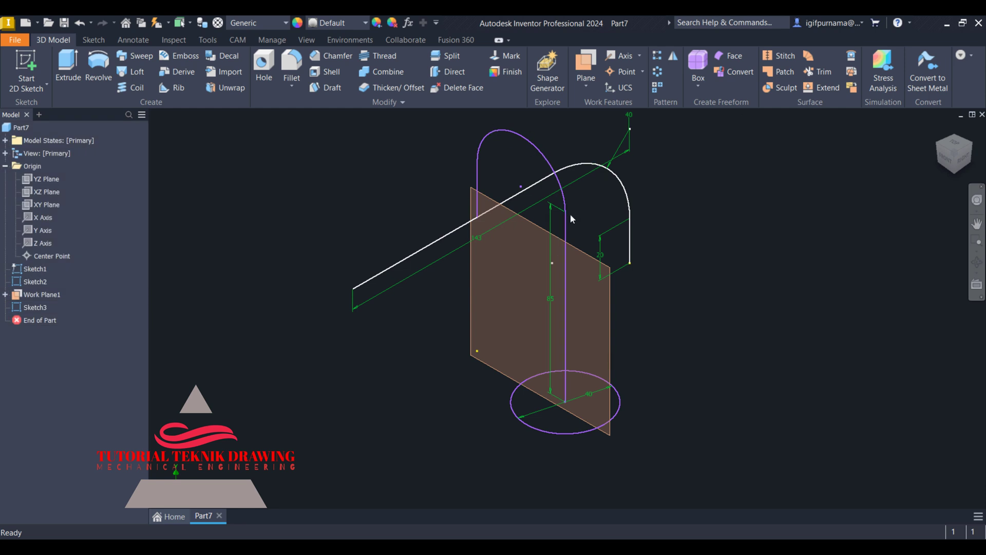
Sweep the 40 mm circle along the U-shaped branch path as a new solid.
{"action": "left_click", "coordinate": [134, 56]}
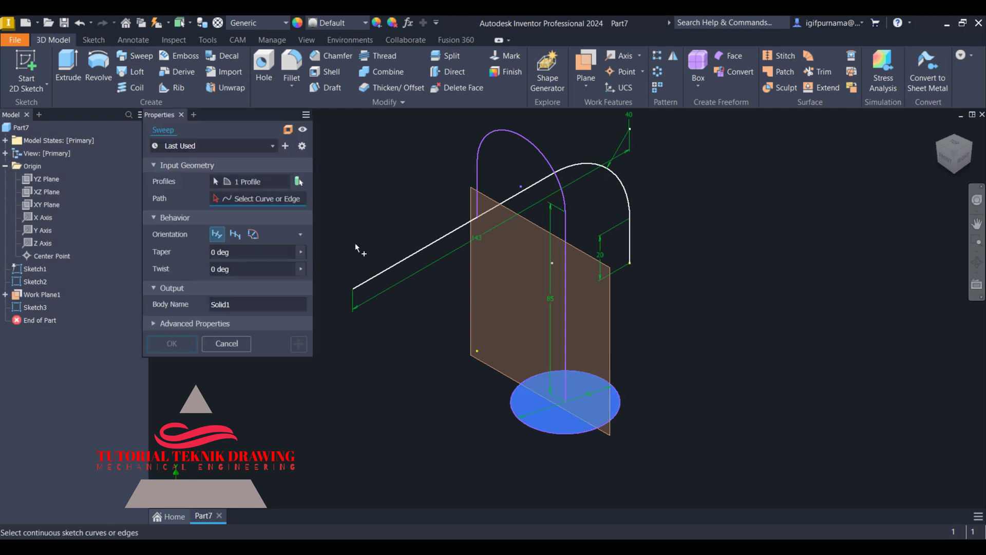
{"action": "left_click", "coordinate": [251, 184]}
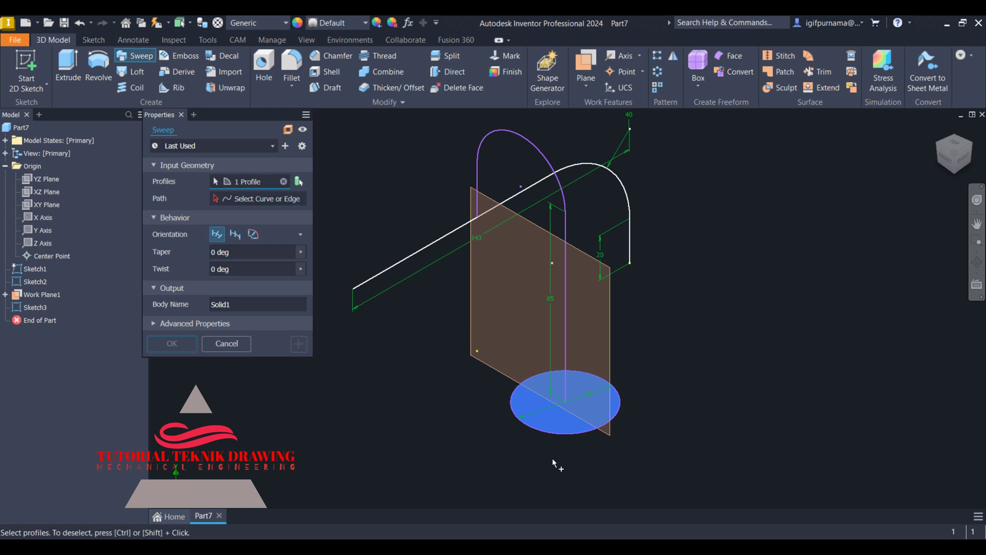
{"action": "left_click", "coordinate": [265, 201]}
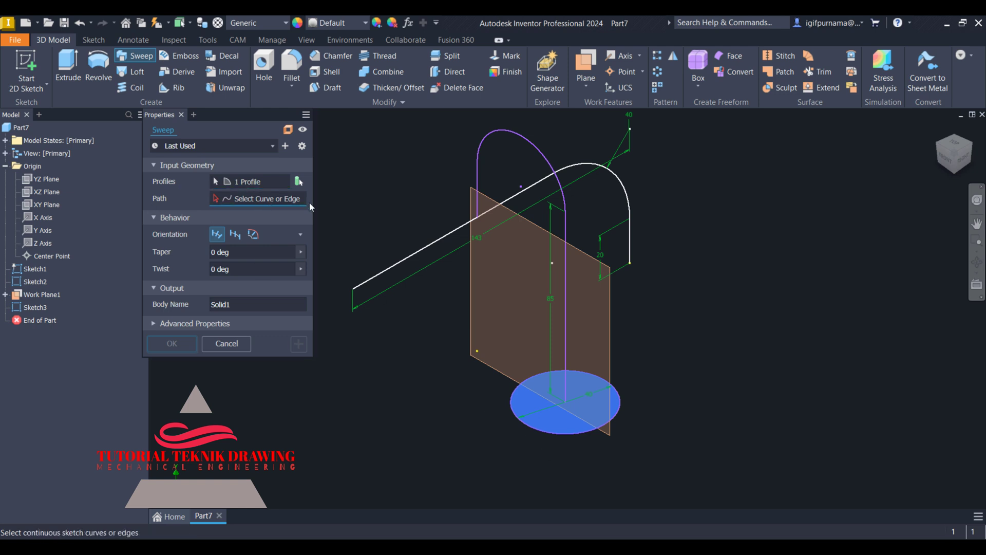
{"action": "left_click", "coordinate": [511, 132]}
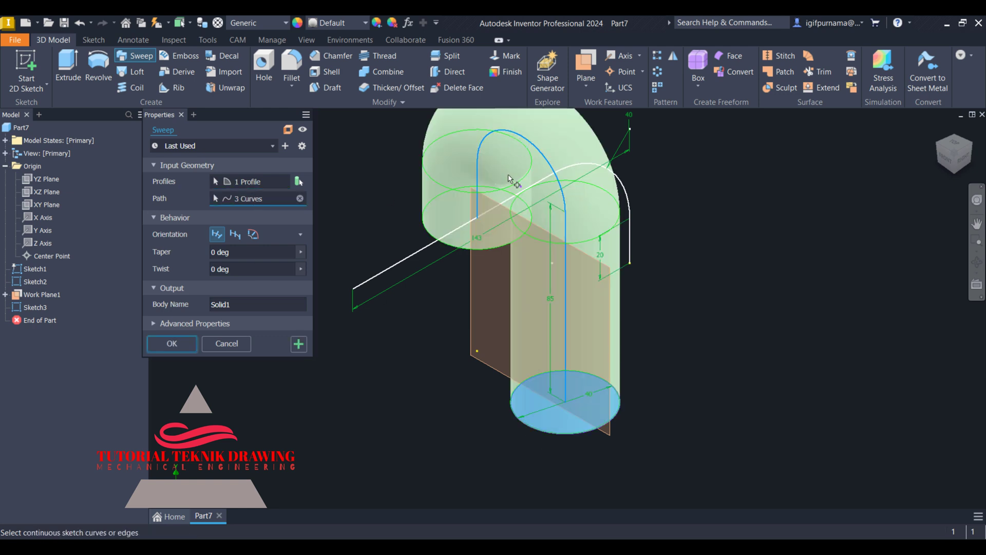
{"action": "left_click", "coordinate": [159, 346]}
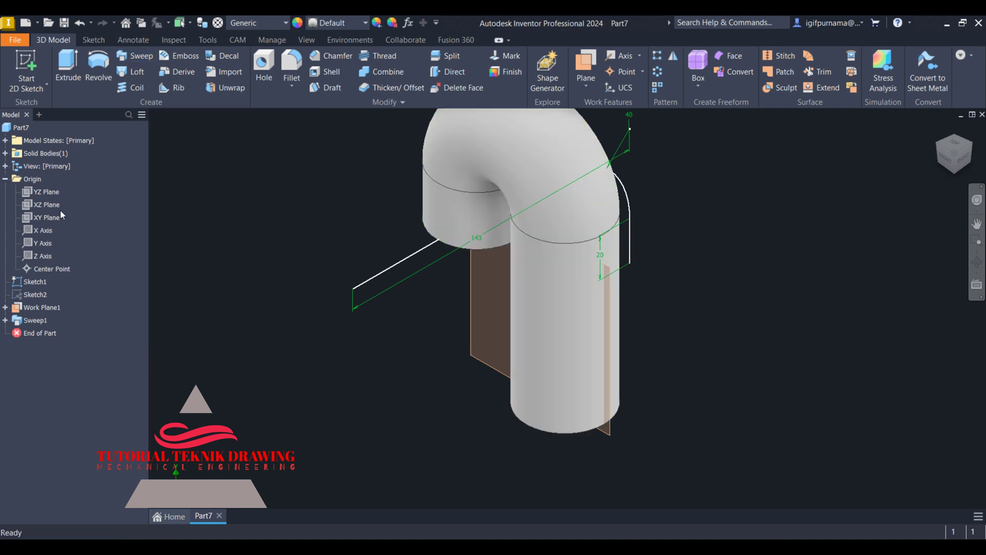
Sketch a 43 mm circle centred on the origin on the XZ plane and finish the sketch.
{"action": "left_click", "coordinate": [48, 205]}
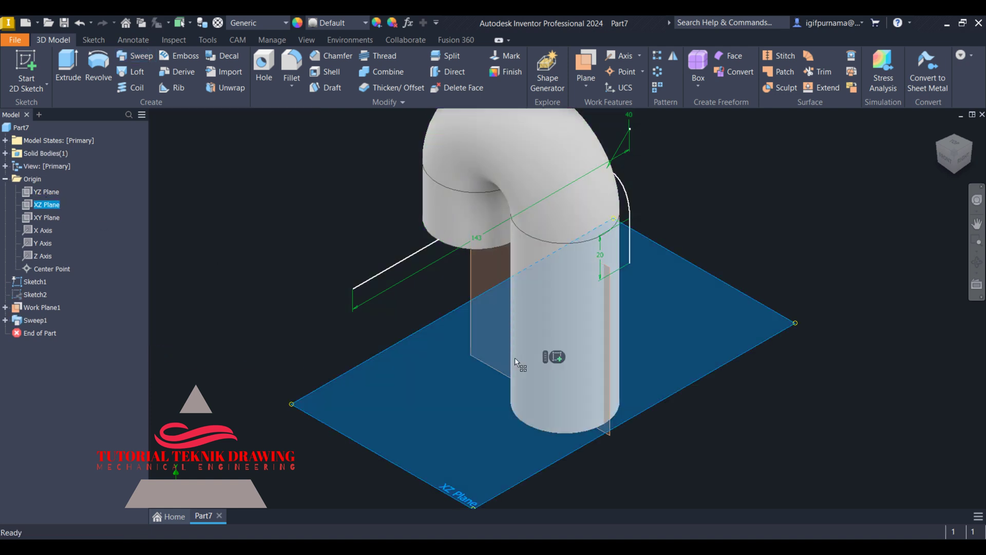
{"action": "key", "text": "s"}
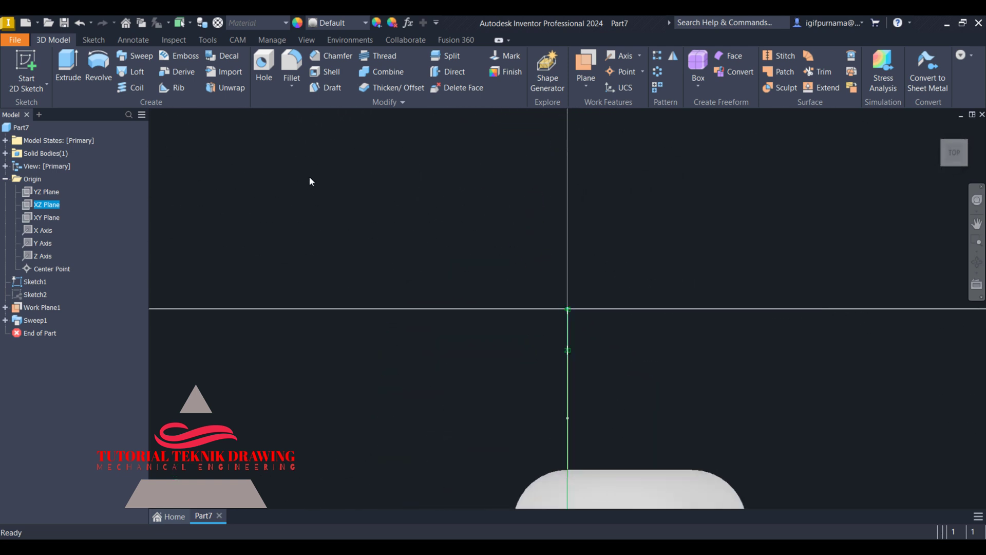
{"action": "left_click", "coordinate": [98, 67]}
{"action": "left_click", "coordinate": [568, 309]}
{"action": "type", "text": "43"}
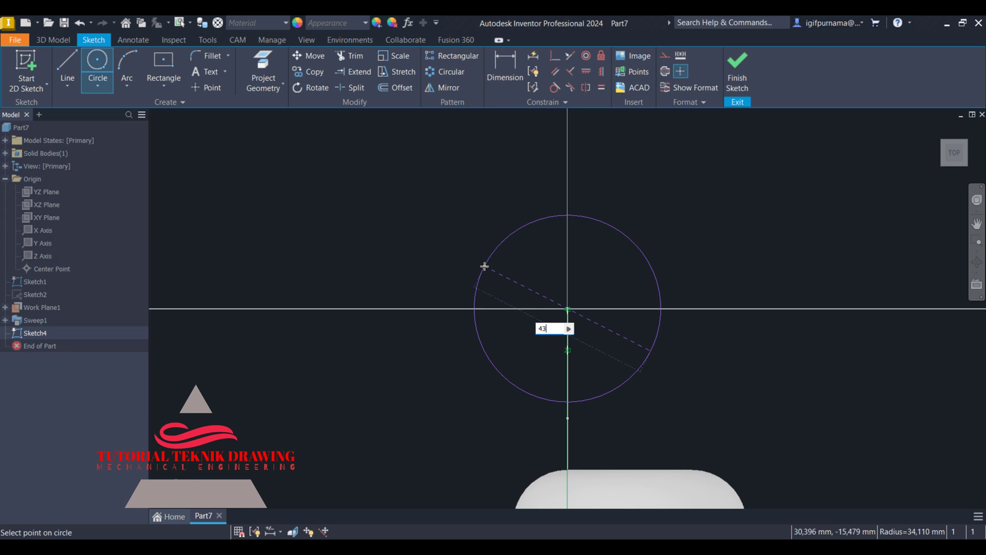
{"action": "key", "text": "Return"}
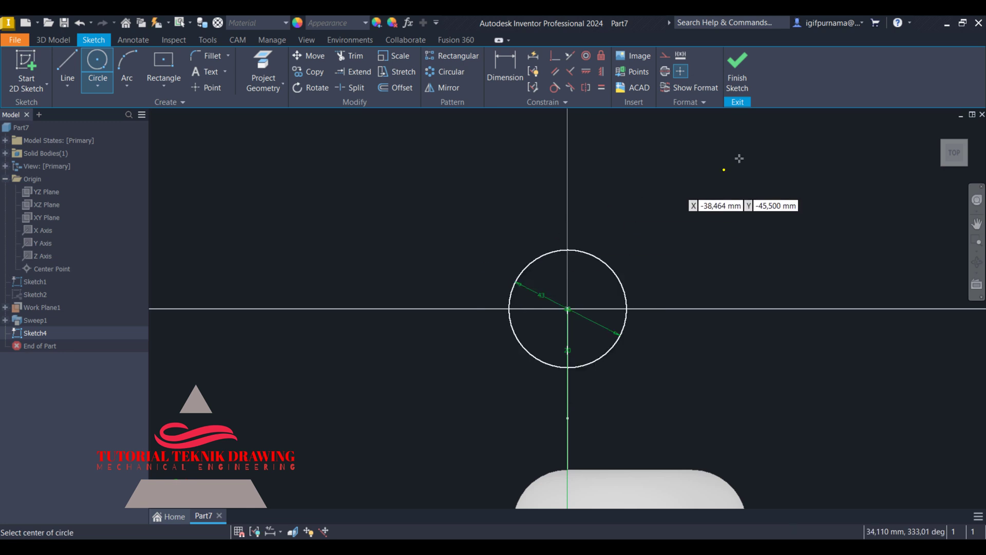
{"action": "left_click", "coordinate": [736, 71]}
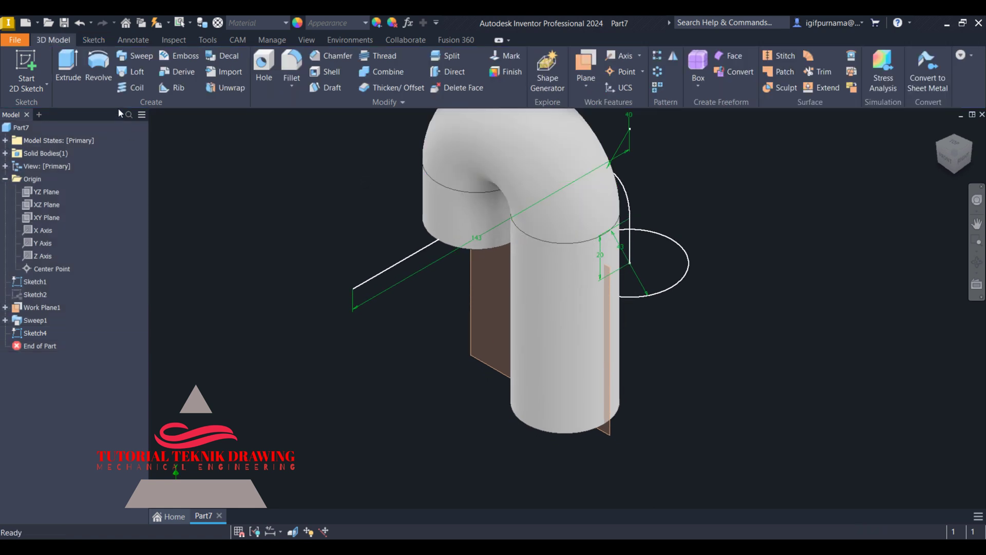
Sweep the 43 mm circle along the main pipe path, joined to the existing body.
{"action": "left_click", "coordinate": [139, 55]}
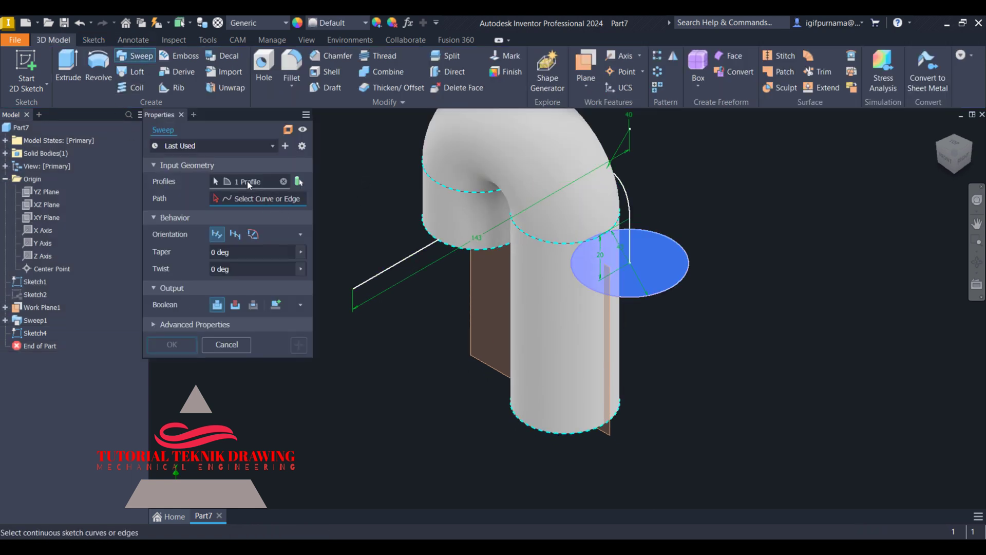
{"action": "left_click", "coordinate": [369, 282]}
{"action": "left_click", "coordinate": [175, 345]}
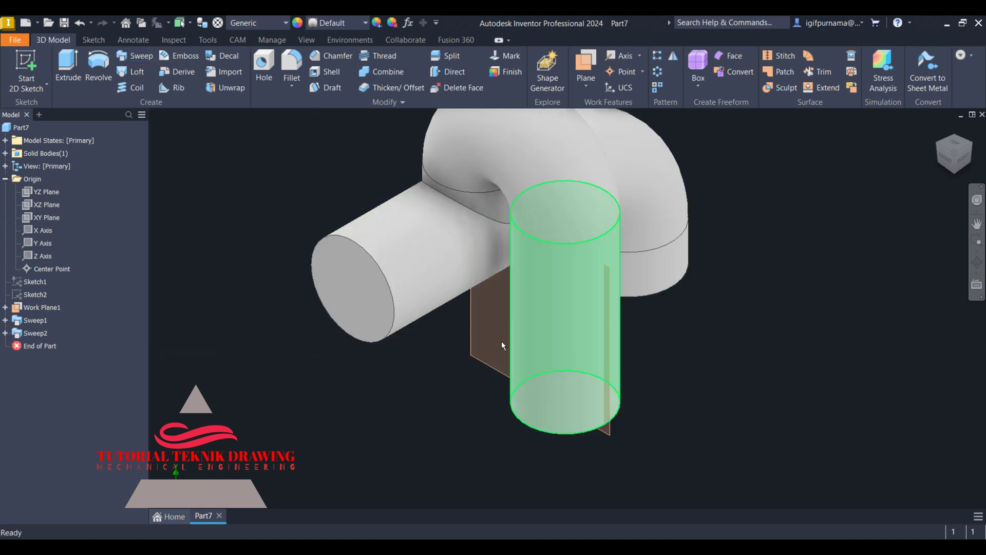
Hide the work plane used for the branch path sketch.
{"action": "left_click", "coordinate": [469, 311]}
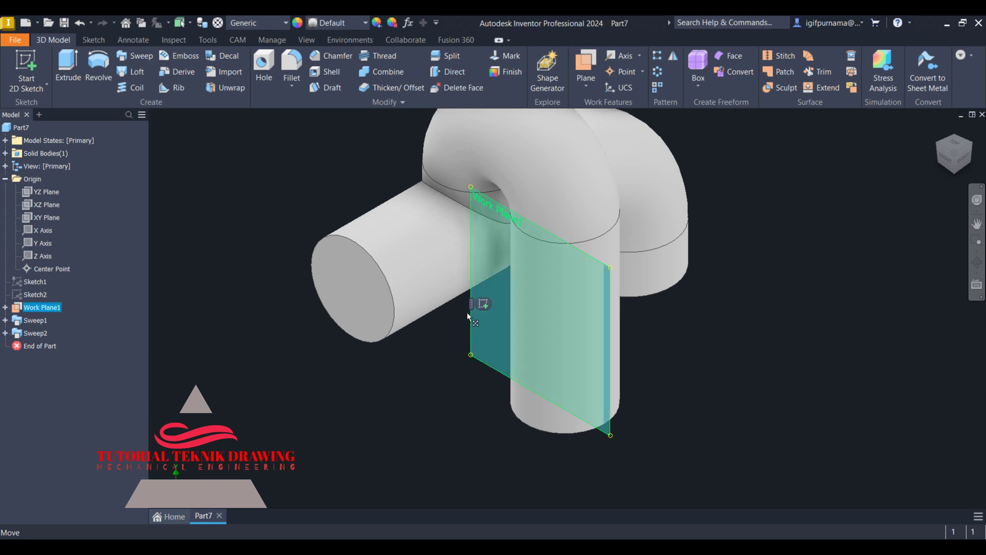
{"action": "right_click", "coordinate": [38, 309]}
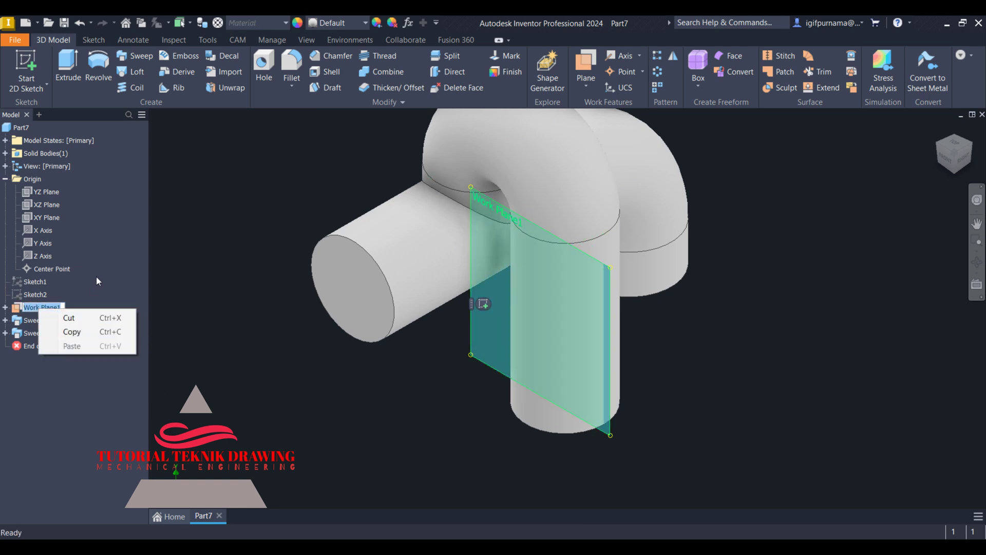
{"action": "left_click", "coordinate": [92, 284]}
{"action": "right_click", "coordinate": [58, 307]}
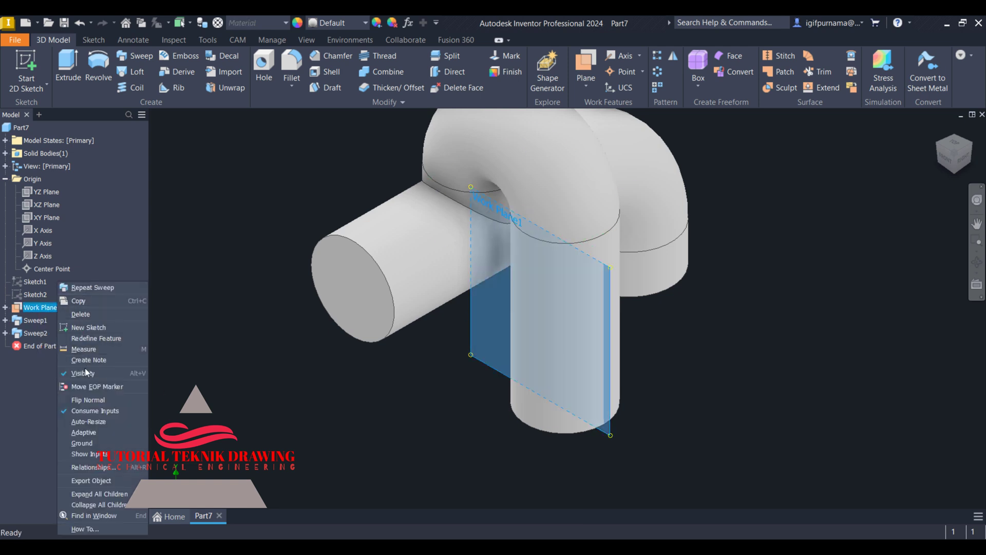
{"action": "left_click", "coordinate": [97, 373]}
Start a Shell on the body and select the three circular pipe-end faces for removal.
{"action": "scroll", "coordinate": [257, 374], "scroll_direction": "down", "scroll_amount": 3}
{"action": "middle_click_drag", "start_coordinate": [256, 374], "coordinate": [908, 181], "text": "shift"}
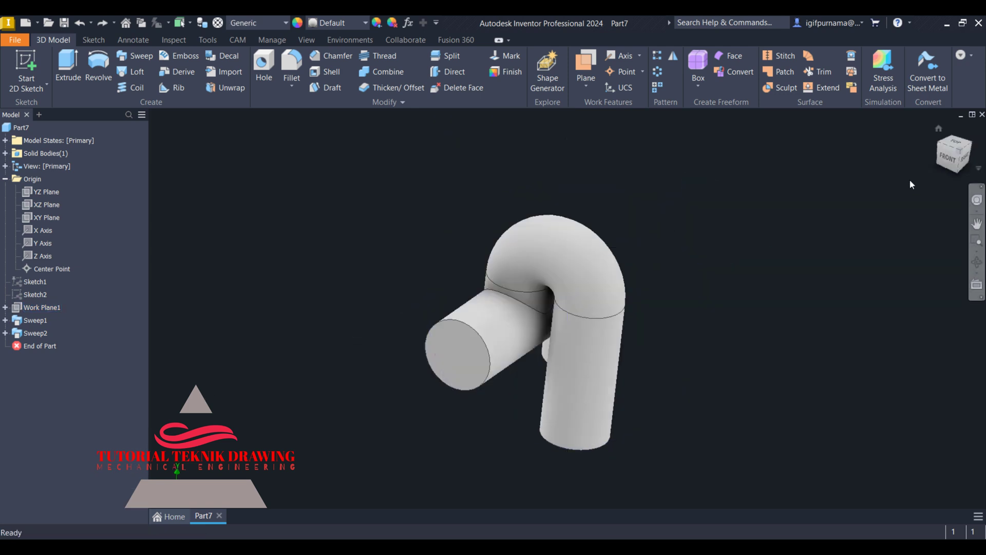
{"action": "left_click", "coordinate": [939, 130]}
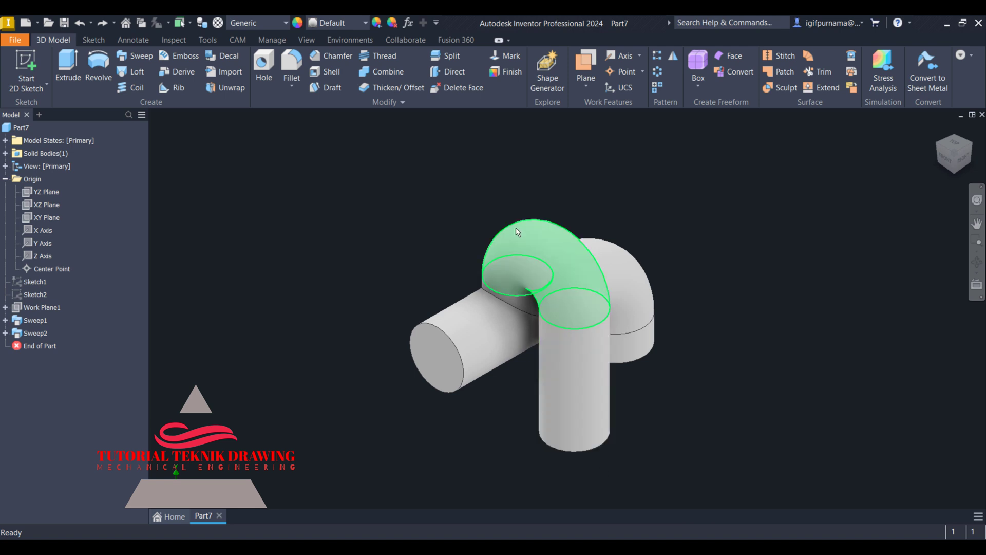
{"action": "left_click", "coordinate": [450, 367]}
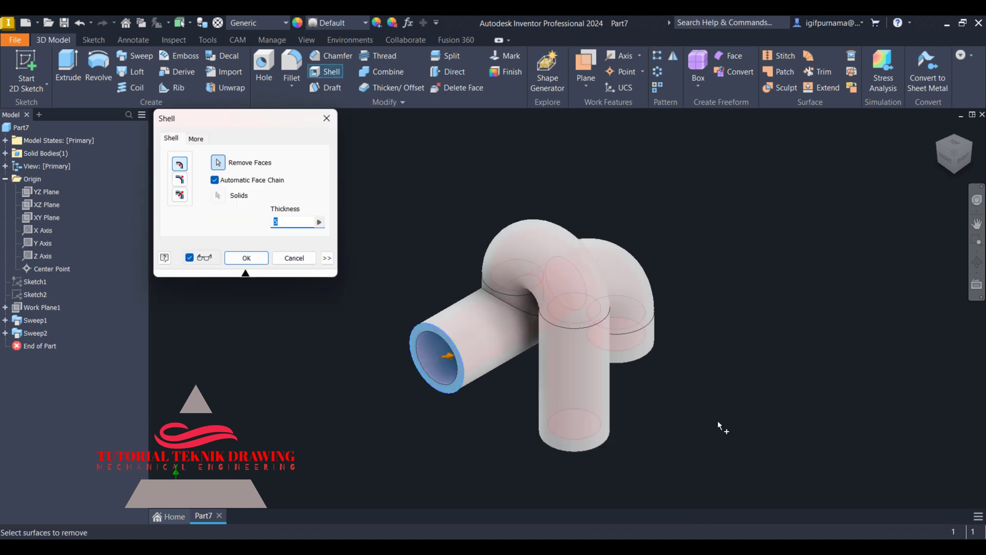
{"action": "left_click", "coordinate": [977, 262]}
{"action": "left_click_drag", "start_coordinate": [539, 308], "coordinate": [570, 278]}
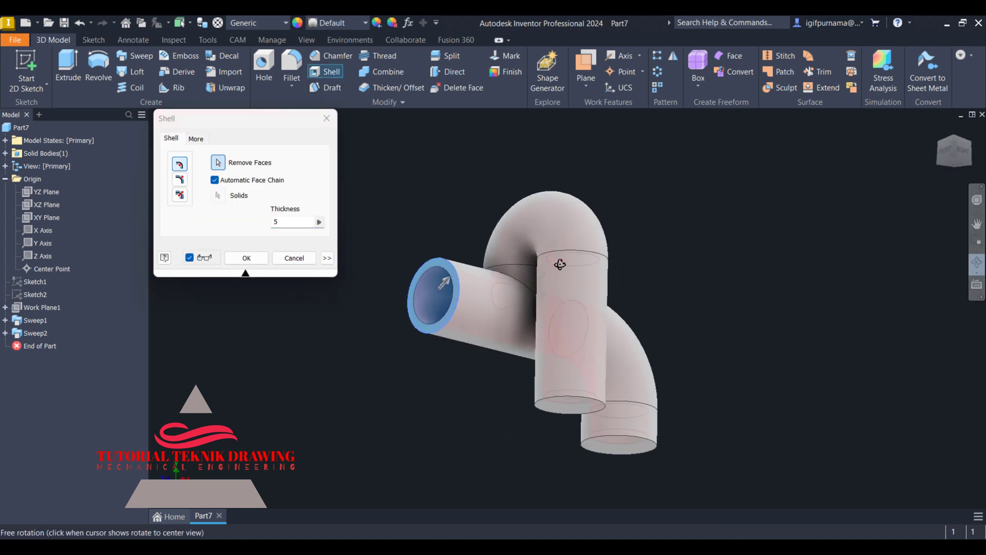
{"action": "right_click", "coordinate": [574, 238]}
{"action": "left_click", "coordinate": [628, 234]}
{"action": "left_click", "coordinate": [583, 393]}
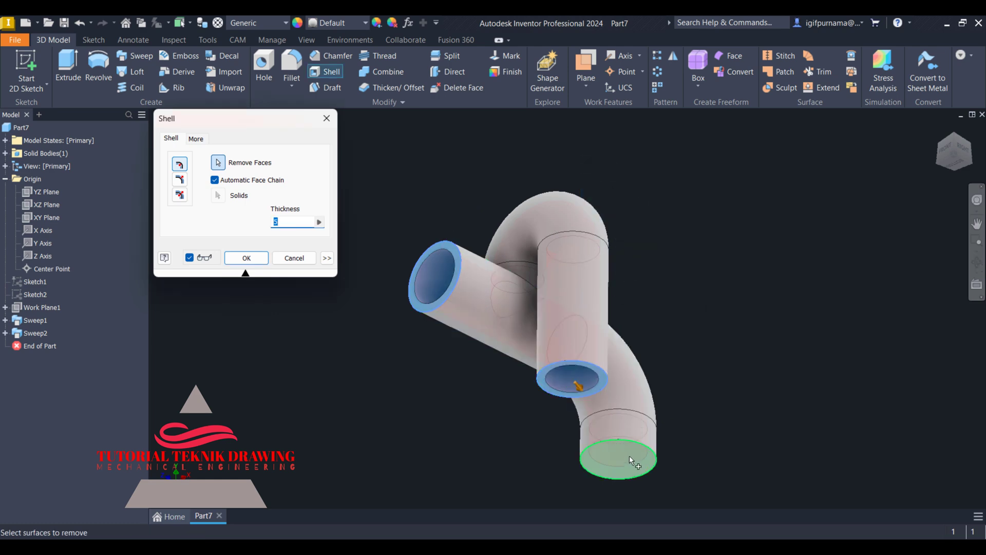
{"action": "left_click", "coordinate": [632, 462]}
{"action": "left_click", "coordinate": [940, 129]}
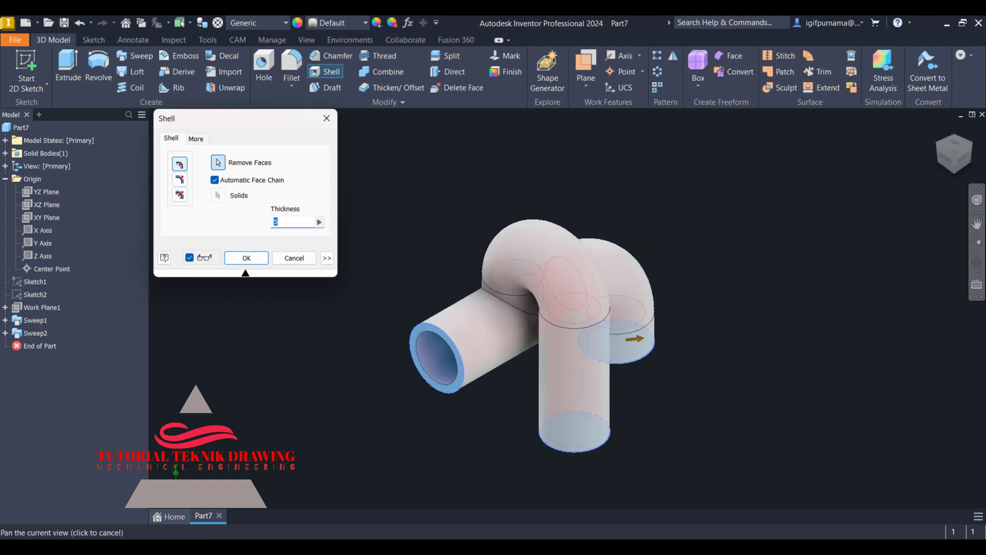
Check the pipe's inner and outer diameters in the reference drawing and apply the shell with 5 mm thickness.
{"action": "key", "text": "alt+Tab"}
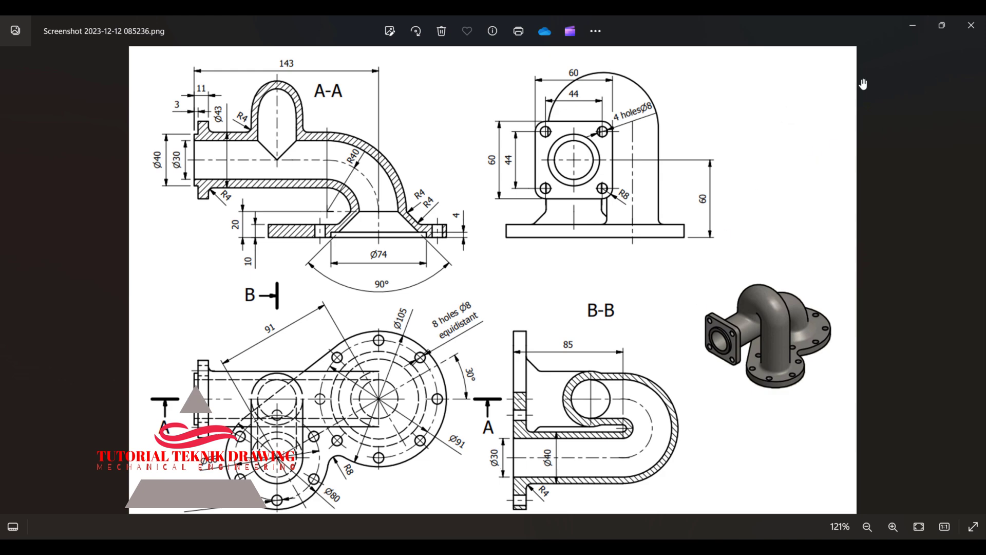
{"action": "left_click", "coordinate": [913, 25]}
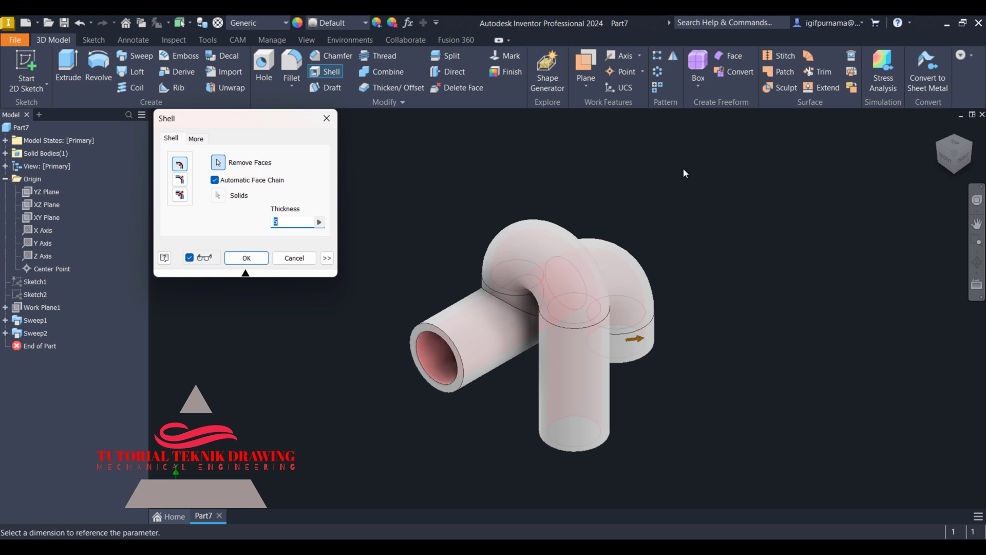
{"action": "double_click", "coordinate": [282, 221]}
{"action": "left_click", "coordinate": [247, 258]}
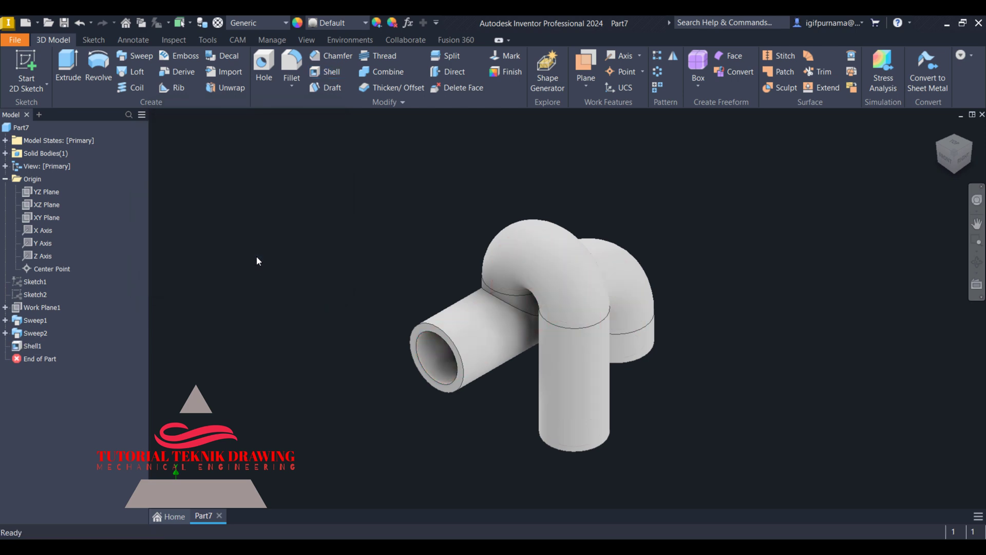
Check the square flange's dimensions in the reference drawing and start a sketch on the horizontal pipe's ring-shaped end face.
{"action": "key", "text": "alt+Tab"}
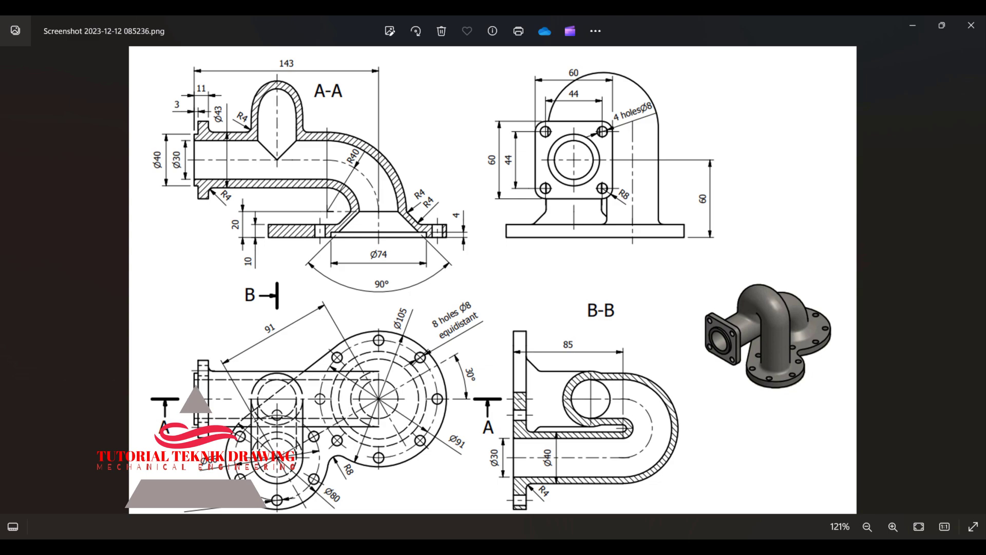
{"action": "scroll", "coordinate": [440, 221], "scroll_direction": "up", "scroll_amount": 6}
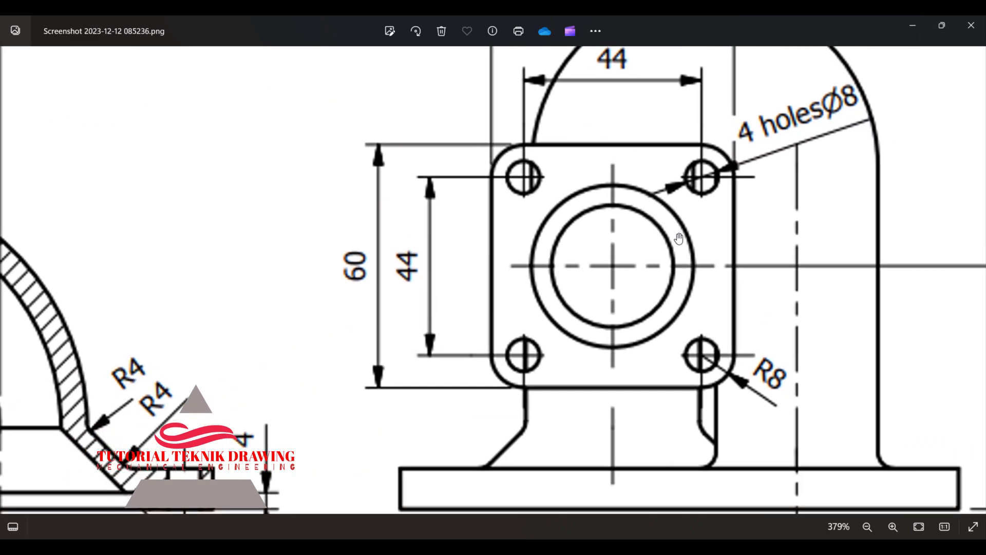
{"action": "left_click", "coordinate": [913, 26]}
{"action": "scroll", "coordinate": [448, 391], "scroll_direction": "up", "scroll_amount": 6}
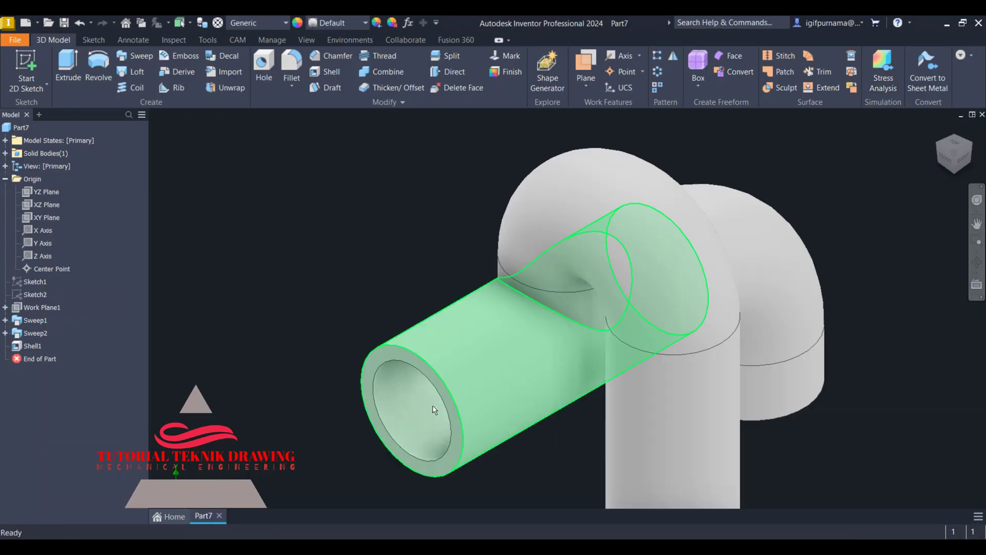
{"action": "left_click", "coordinate": [354, 302]}
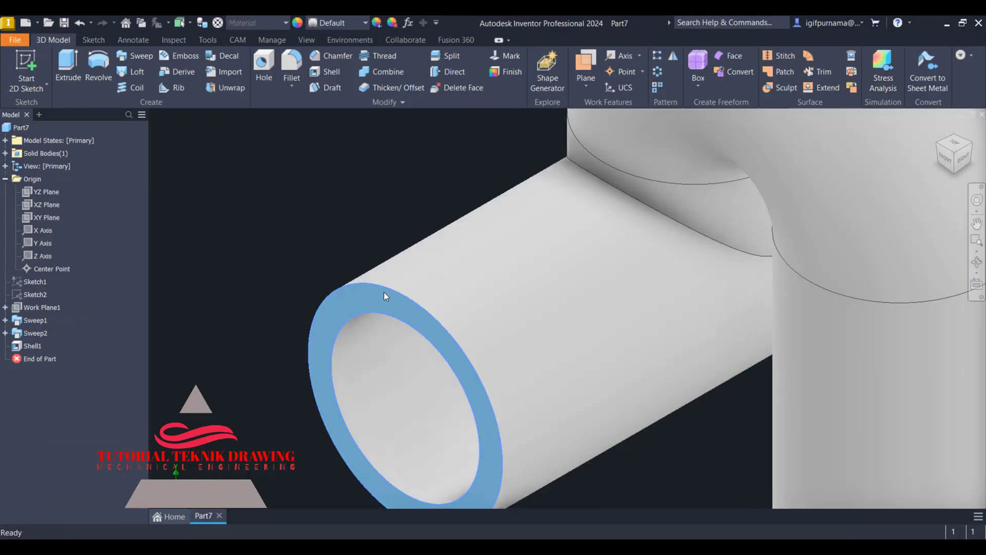
{"action": "key", "text": "s"}
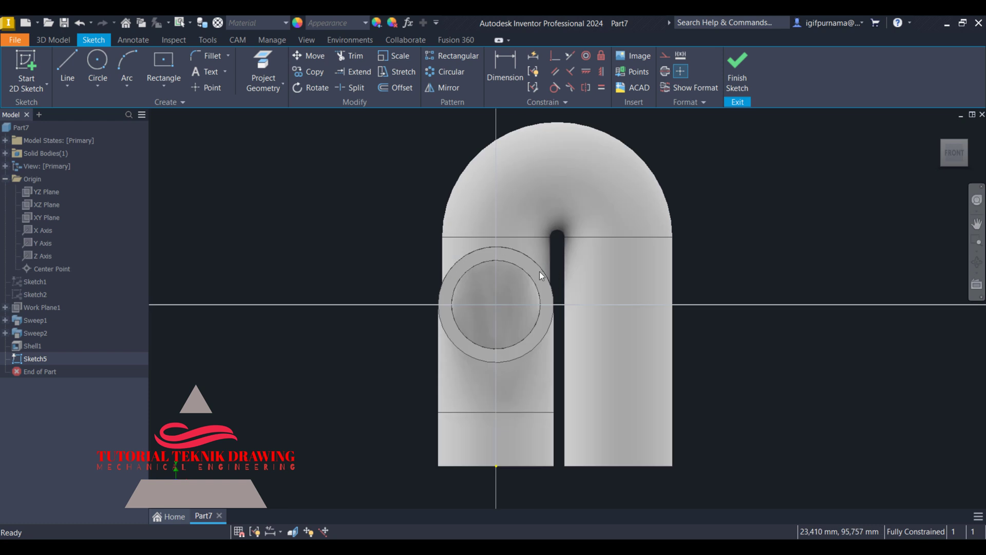
Project the pipe end's inner circular edge and draw a centre-point rectangle about 65 by 71 mm around its centre.
{"action": "scroll", "coordinate": [542, 270], "scroll_direction": "up", "scroll_amount": 4}
{"action": "left_click", "coordinate": [164, 64]}
{"action": "left_click", "coordinate": [267, 86]}
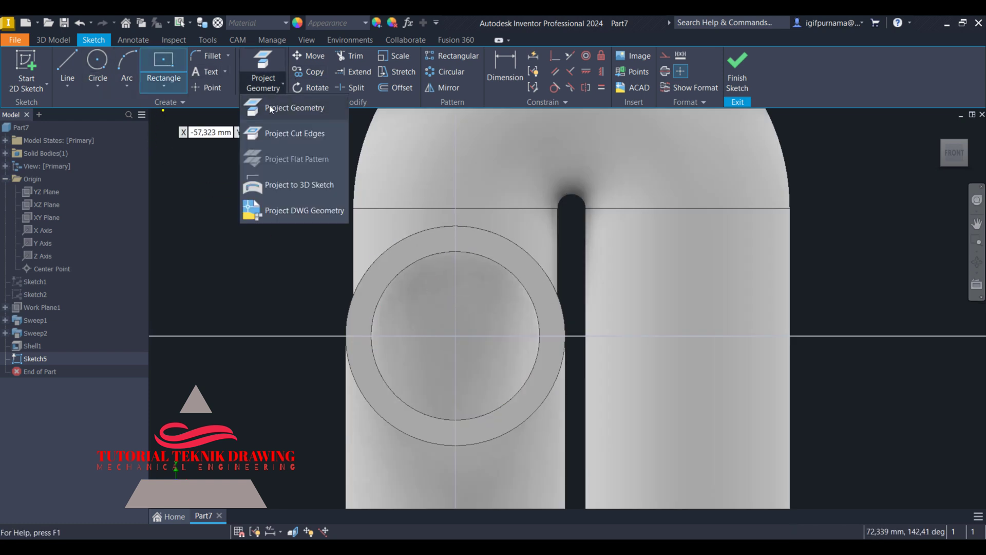
{"action": "left_click", "coordinate": [270, 105]}
{"action": "left_click", "coordinate": [430, 258]}
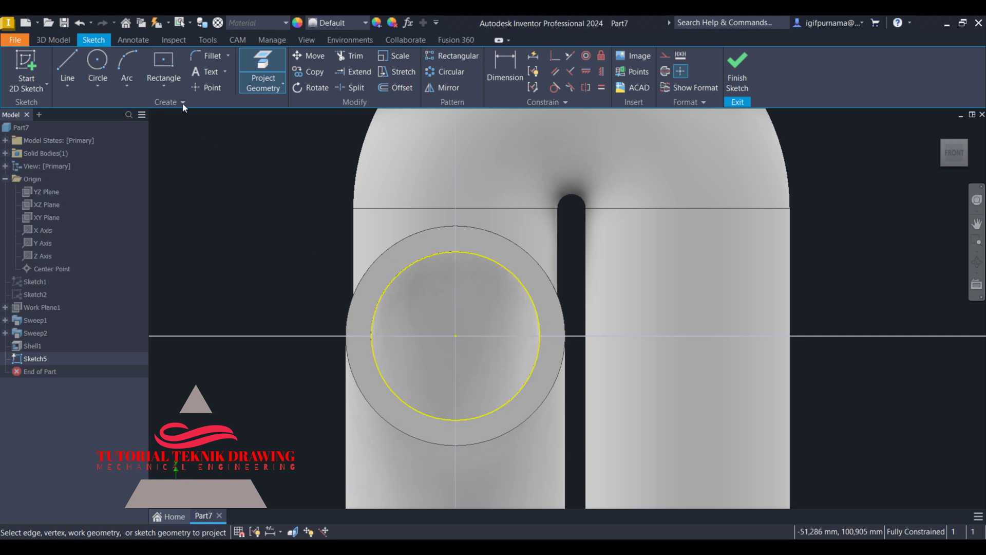
{"action": "left_click", "coordinate": [164, 64]}
{"action": "left_click", "coordinate": [456, 336]}
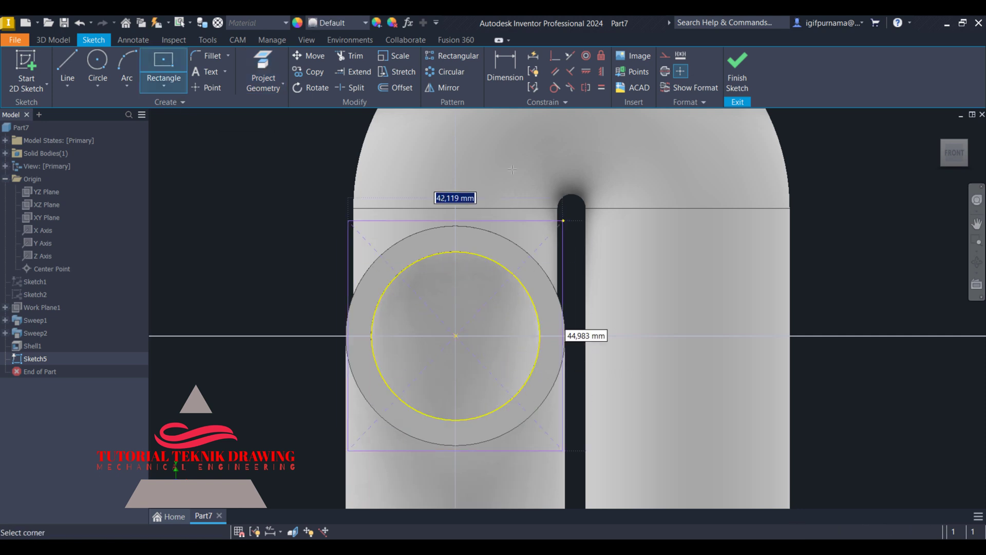
Dimension the rectangle's height and width to 60 mm each.
{"action": "left_click", "coordinate": [514, 88]}
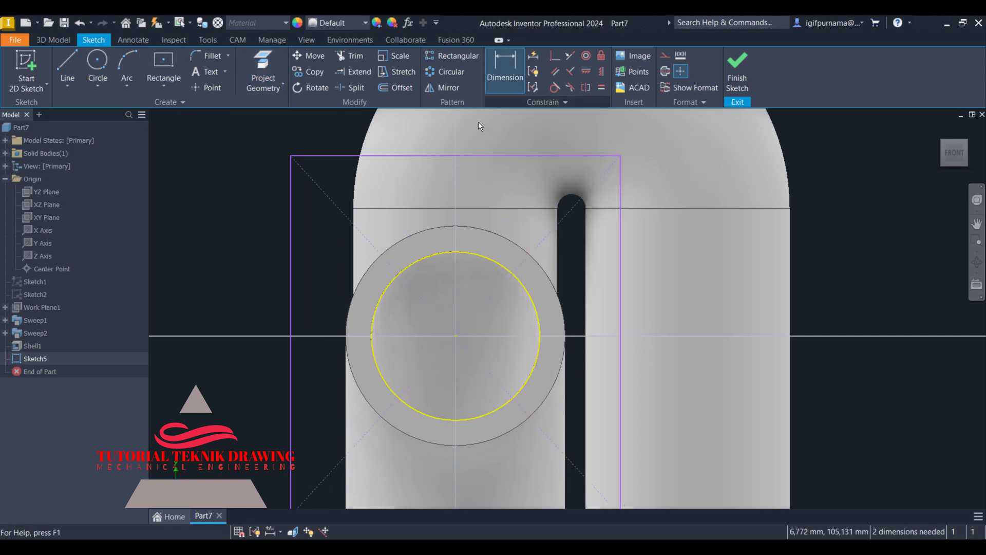
{"action": "left_click", "coordinate": [291, 252]}
{"action": "left_click", "coordinate": [258, 260]}
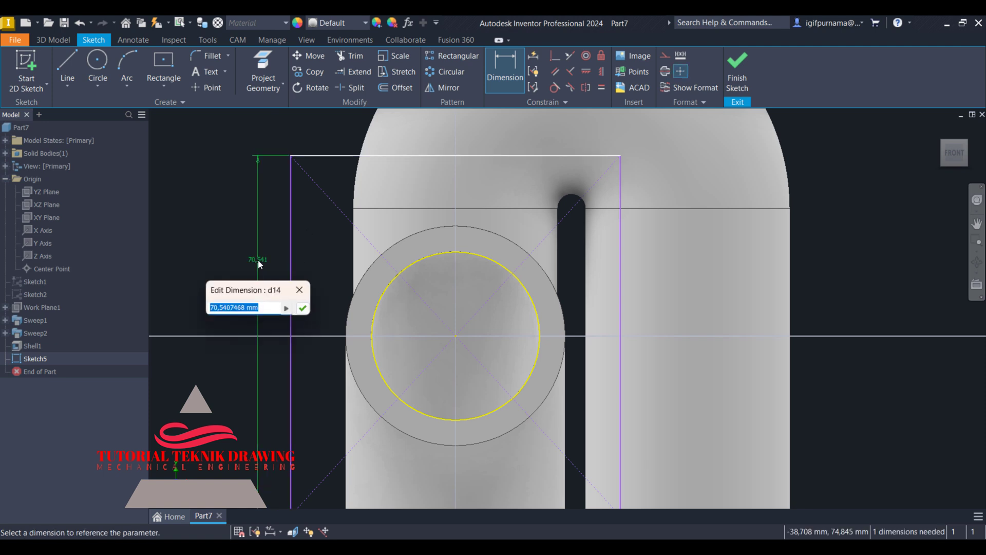
{"action": "type", "text": "60"}
{"action": "key", "text": "Return"}
{"action": "left_click", "coordinate": [408, 183]}
{"action": "left_click", "coordinate": [410, 155]}
{"action": "type", "text": "60"}
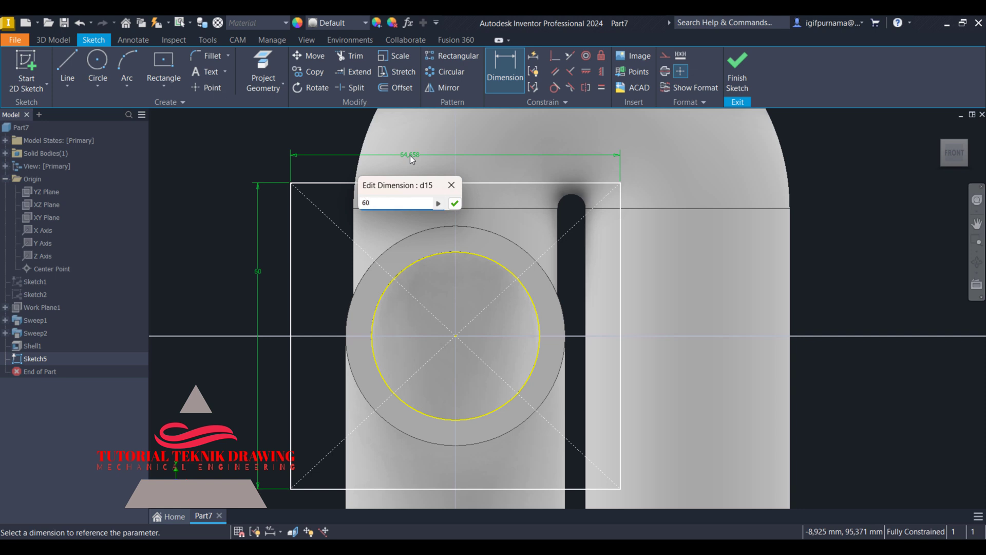
{"action": "key", "text": "Return"}
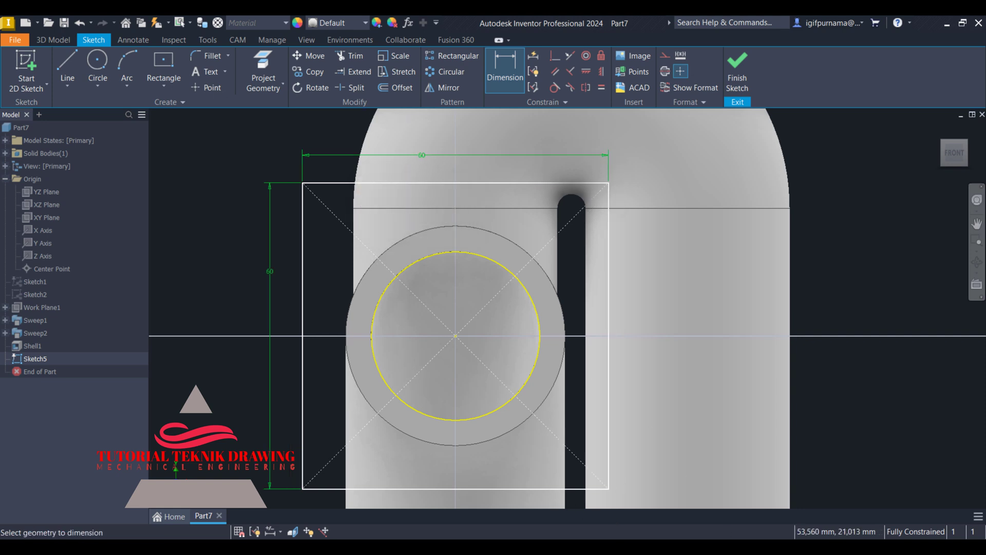
Check the corner radius in the reference drawing and fillet all four corners of the square at 8 mm.
{"action": "key", "text": "alt+Tab"}
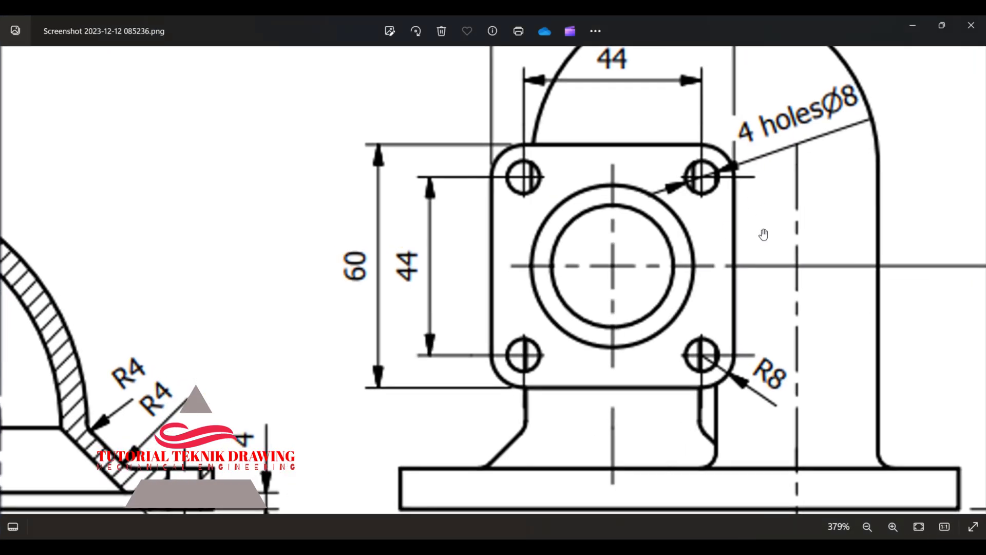
{"action": "left_click", "coordinate": [912, 25]}
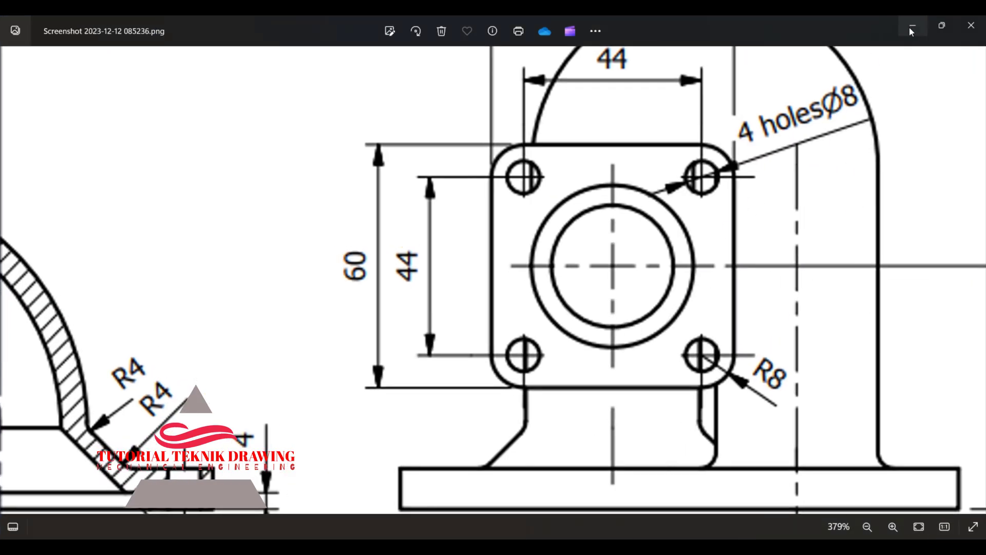
{"action": "left_click", "coordinate": [208, 56]}
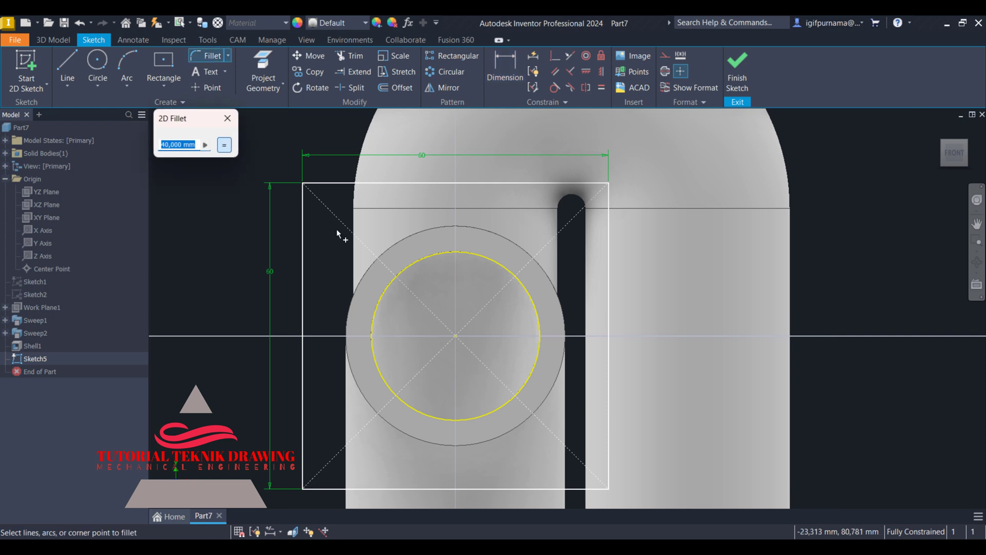
{"action": "type", "text": "8"}
{"action": "left_click", "coordinate": [303, 209]}
{"action": "left_click", "coordinate": [352, 182]}
{"action": "left_click", "coordinate": [567, 182]}
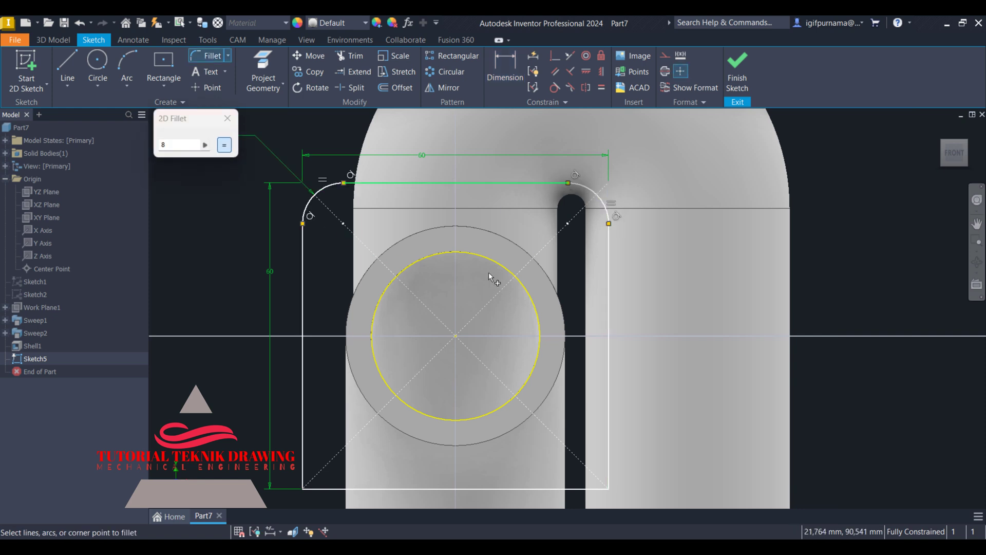
{"action": "left_click", "coordinate": [334, 490]}
{"action": "left_click", "coordinate": [304, 437]}
{"action": "left_click", "coordinate": [549, 487]}
{"action": "left_click", "coordinate": [607, 443]}
{"action": "left_click", "coordinate": [227, 119]}
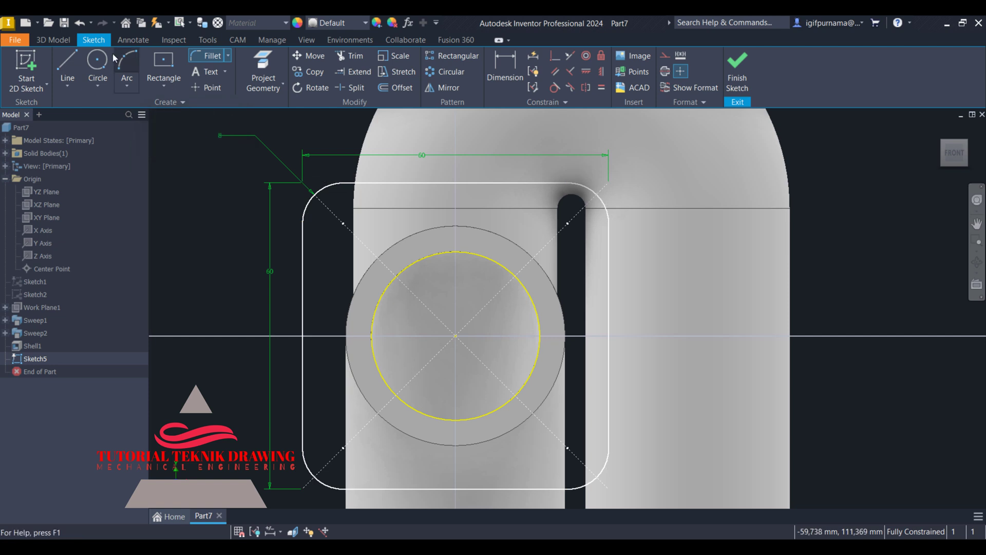
Draw an 8 mm diameter circle at each of the four corner arc centres and finish the flange sketch.
{"action": "left_click", "coordinate": [97, 67]}
{"action": "left_click", "coordinate": [567, 224]}
{"action": "left_click", "coordinate": [569, 204]}
{"action": "left_click", "coordinate": [344, 224]}
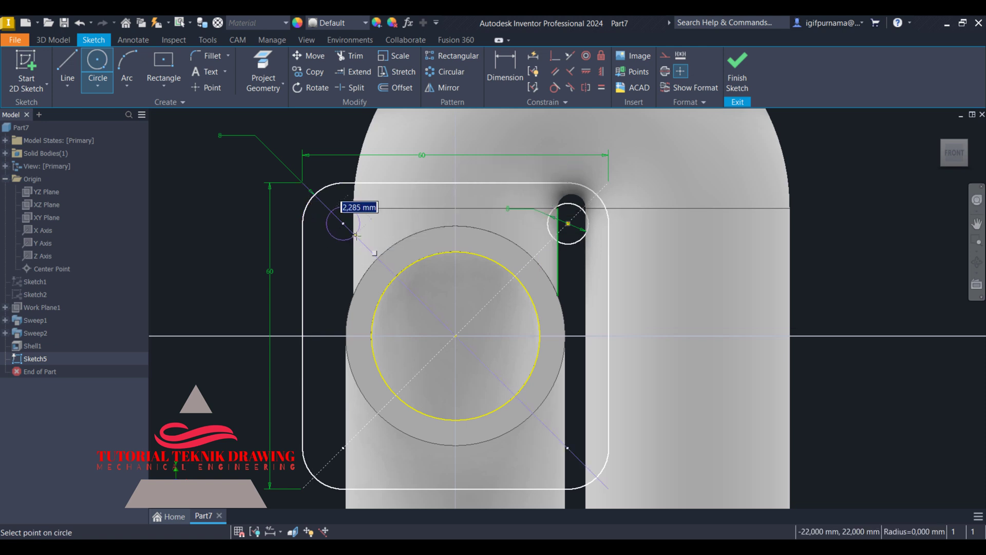
{"action": "type", "text": "8"}
{"action": "key", "text": "Return"}
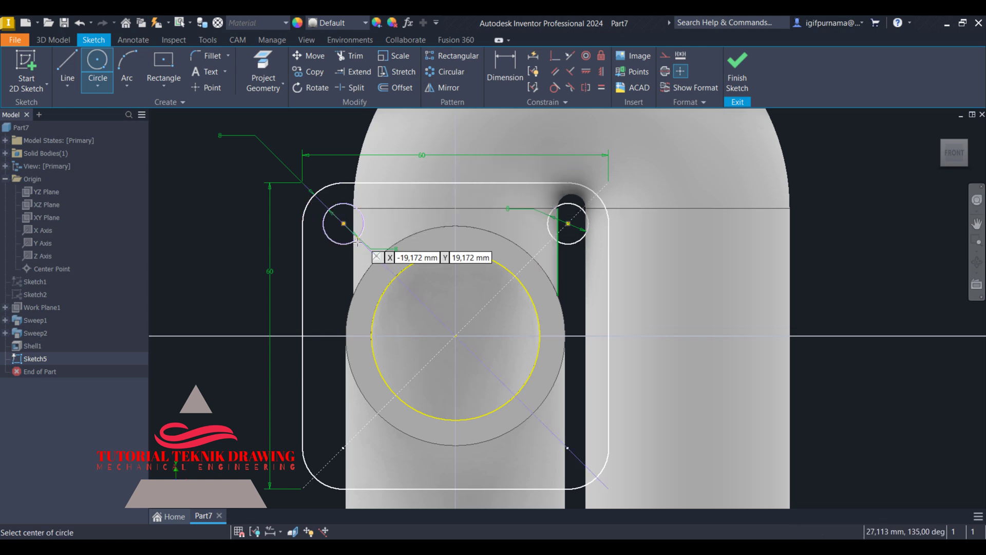
{"action": "left_click", "coordinate": [344, 449]}
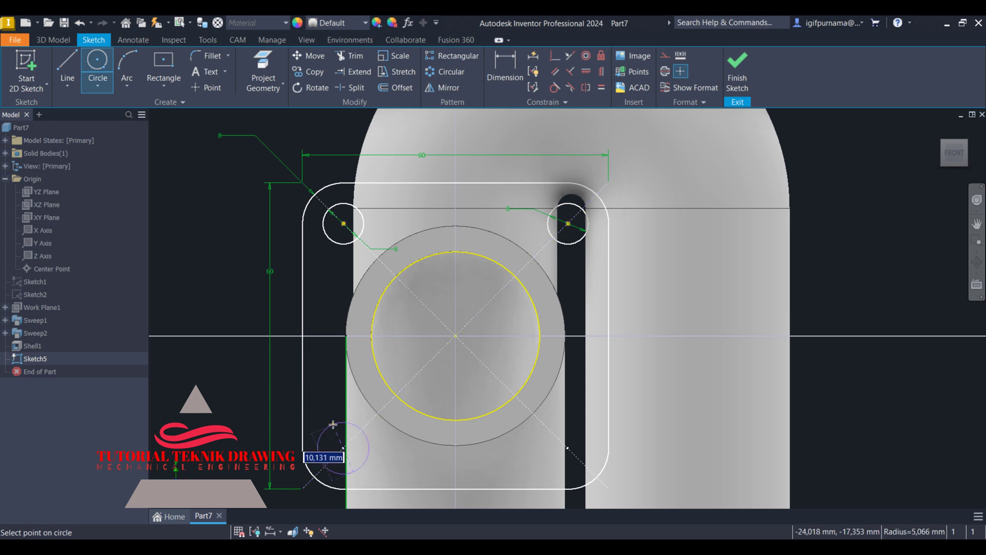
{"action": "type", "text": "8"}
{"action": "key", "text": "Return"}
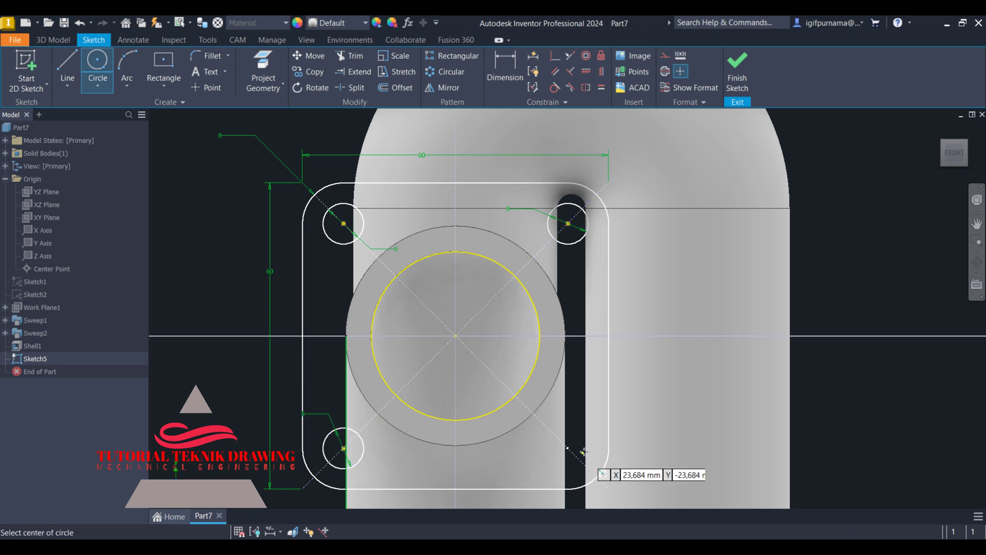
{"action": "left_click", "coordinate": [567, 448]}
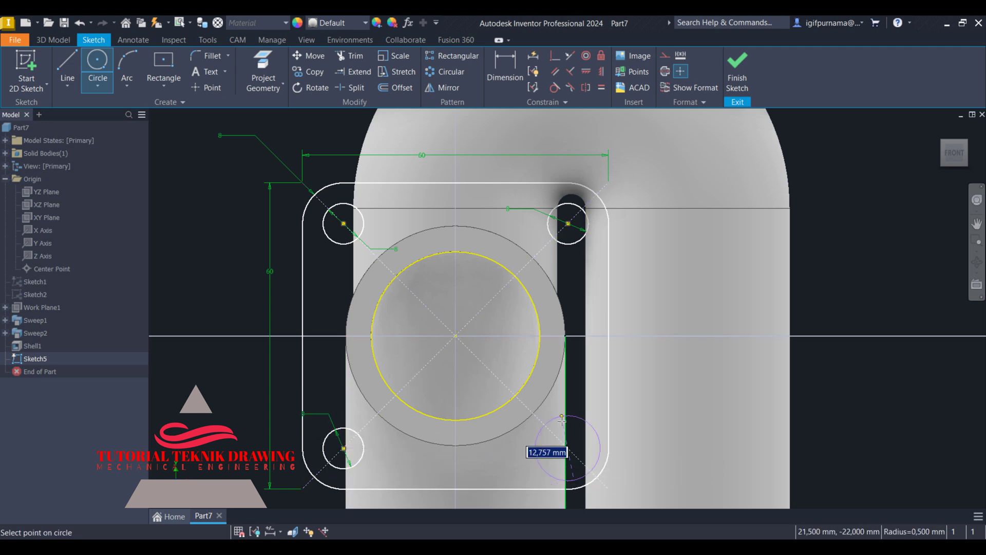
{"action": "type", "text": "8"}
{"action": "key", "text": "Return"}
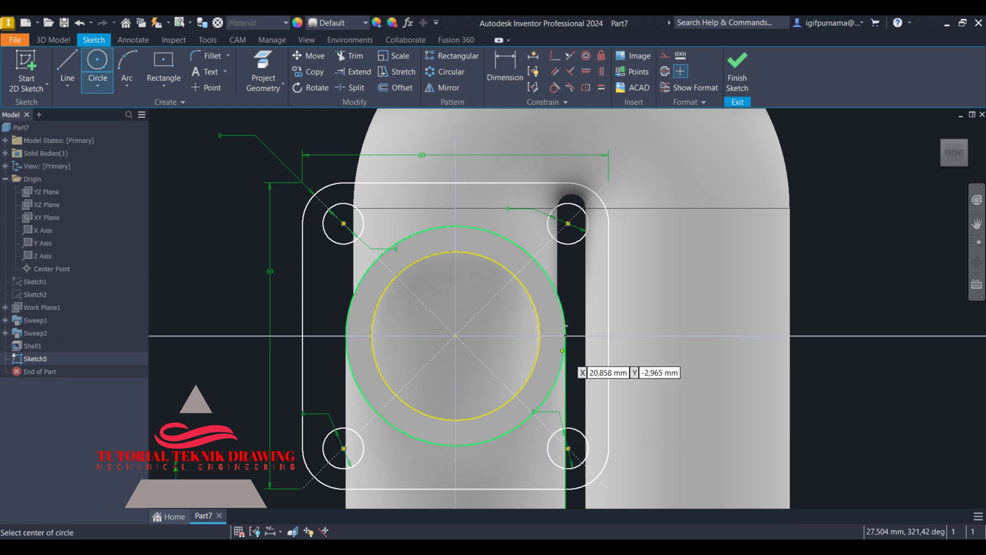
{"action": "left_click", "coordinate": [734, 72]}
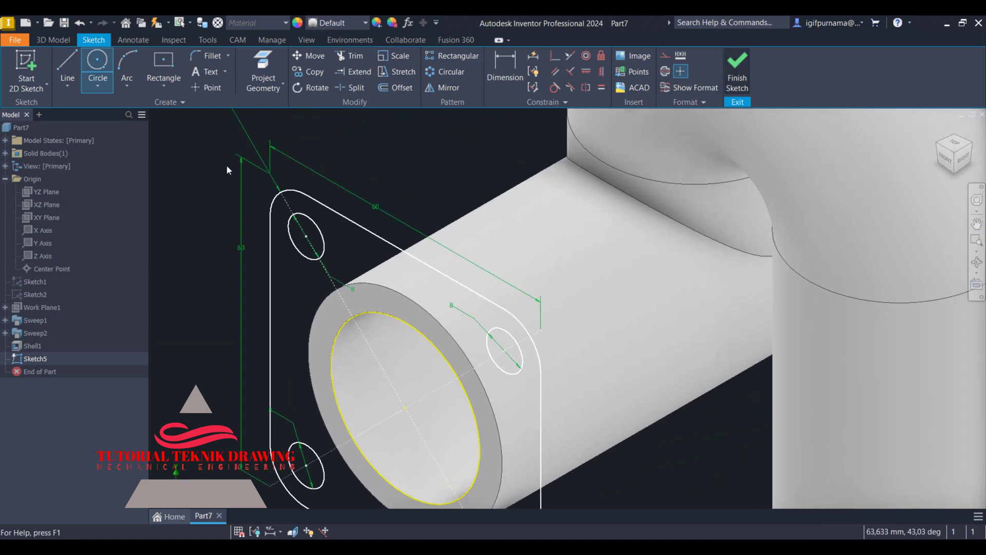
Start an Extrude of the square flange profile, flipped toward the pipe body and set to Join.
{"action": "left_click", "coordinate": [69, 72]}
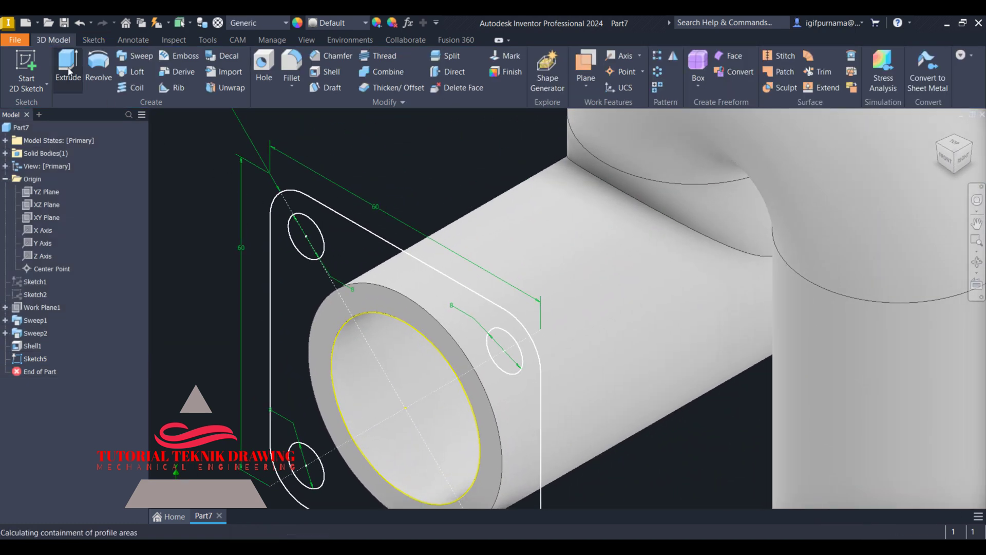
{"action": "left_click", "coordinate": [373, 280]}
{"action": "left_click", "coordinate": [235, 218]}
{"action": "left_click", "coordinate": [235, 272]}
{"action": "key", "text": "Home"}
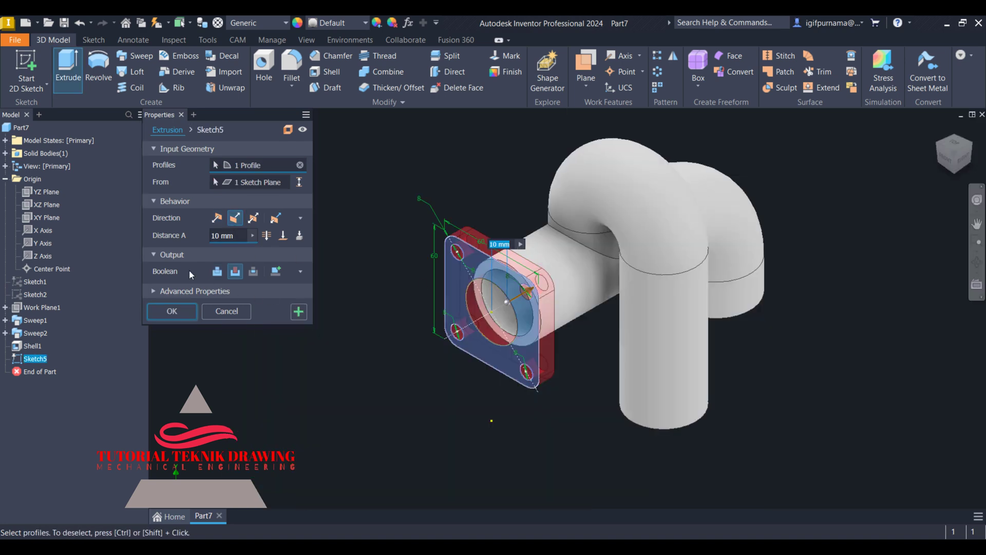
{"action": "left_click", "coordinate": [217, 272]}
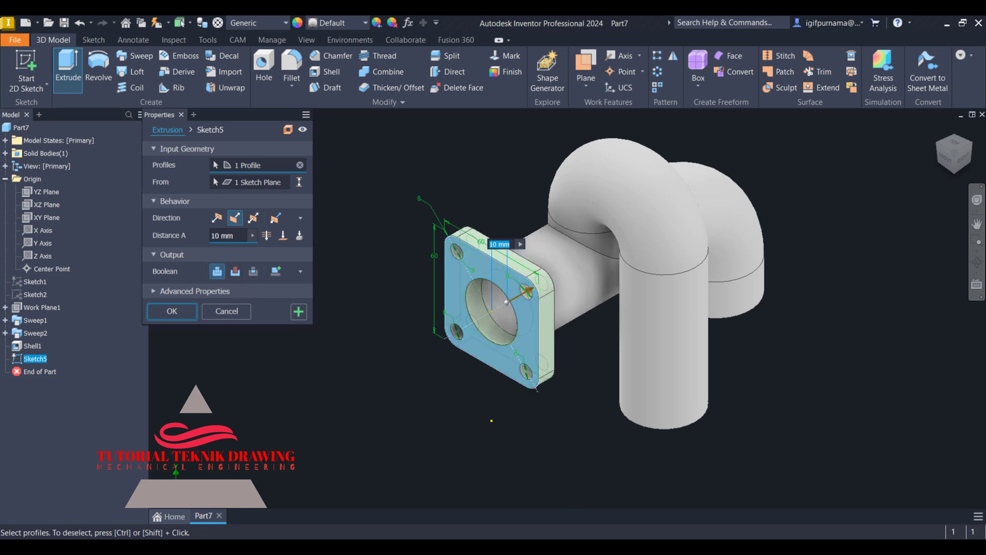
Check the square flange's thickness in the reference drawing's section A-A and apply the extrusion with a distance of 11 mm.
{"action": "key", "text": "alt+Tab"}
{"action": "scroll", "coordinate": [610, 385], "scroll_direction": "down", "scroll_amount": 5}
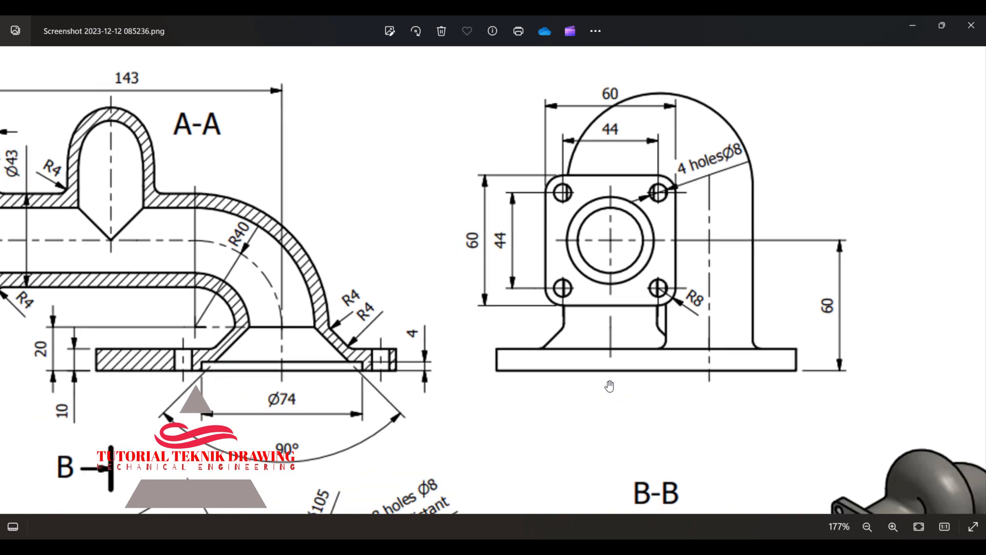
{"action": "scroll", "coordinate": [97, 142], "scroll_direction": "up", "scroll_amount": 5}
{"action": "scroll", "coordinate": [97, 143], "scroll_direction": "up", "scroll_amount": 1}
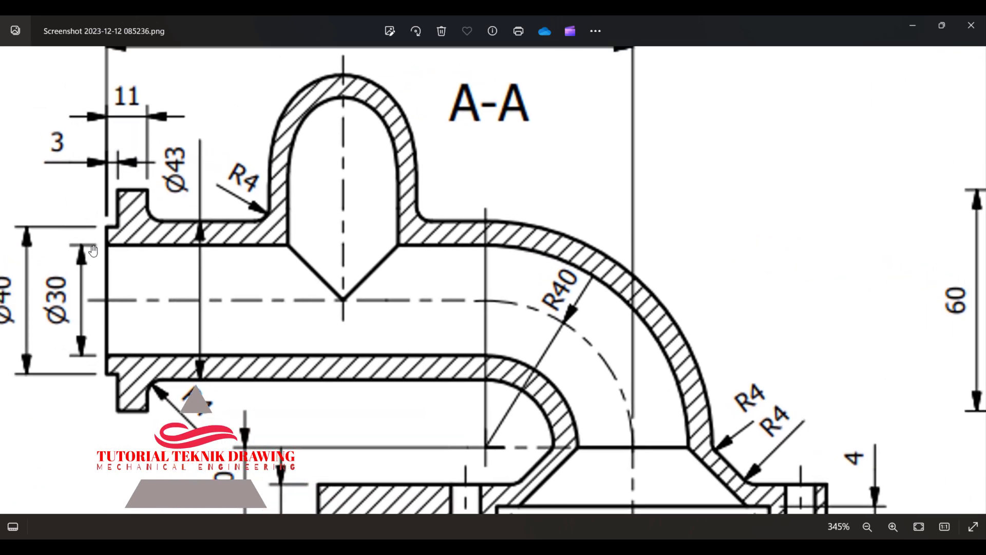
{"action": "left_click", "coordinate": [913, 25]}
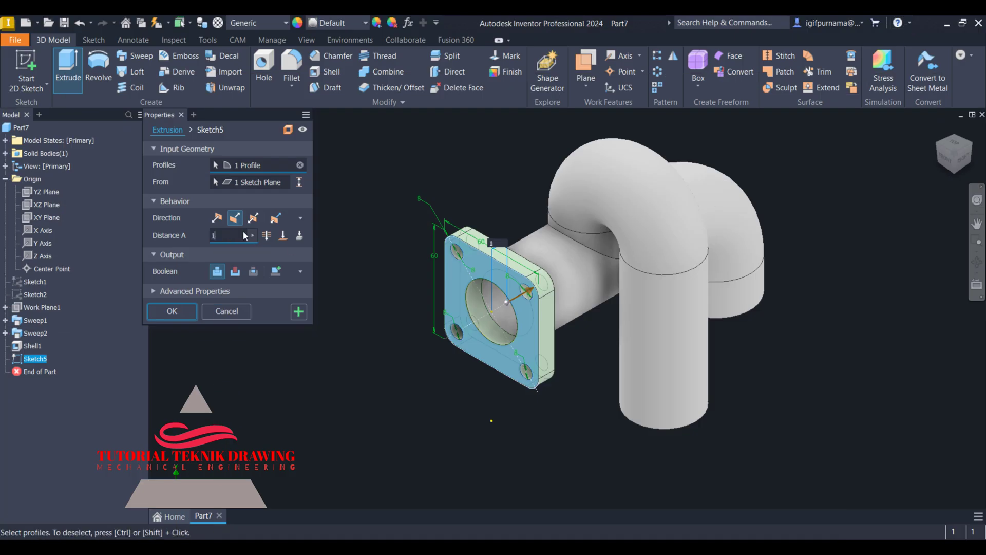
{"action": "left_click", "coordinate": [181, 310]}
Start a sketch on the square flange's front face and project the face's edges.
{"action": "scroll", "coordinate": [481, 341], "scroll_direction": "up", "scroll_amount": 3}
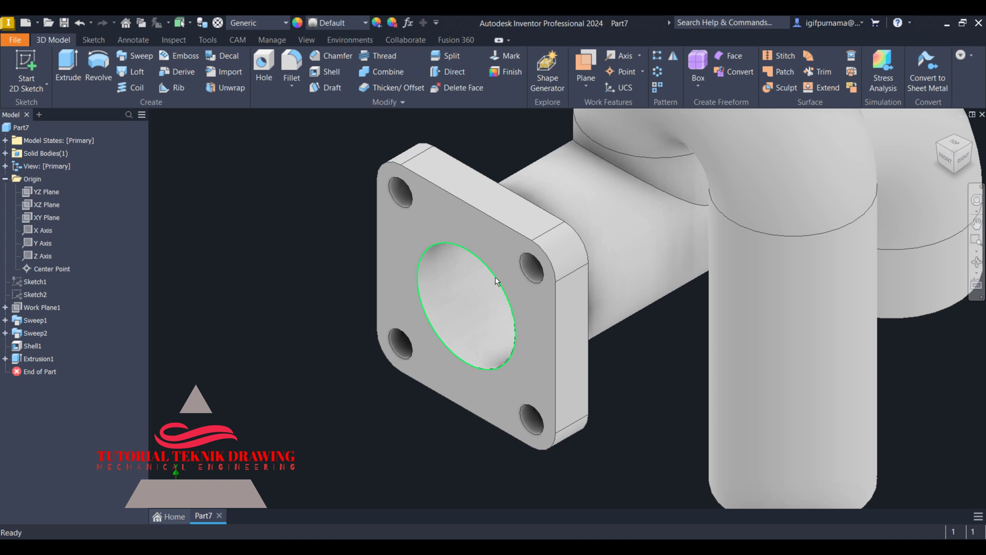
{"action": "left_click", "coordinate": [496, 235]}
{"action": "key", "text": "s"}
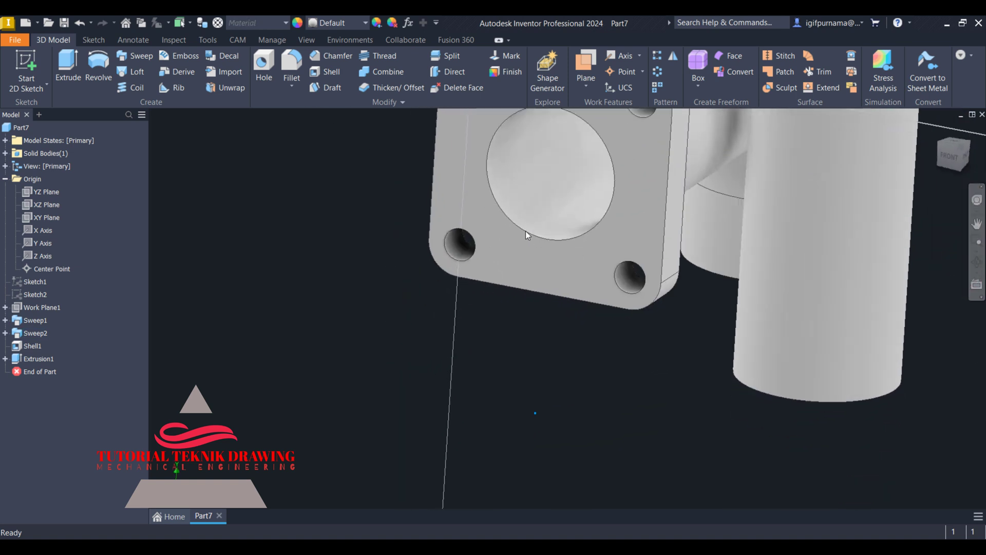
{"action": "left_click", "coordinate": [272, 83]}
{"action": "left_click", "coordinate": [270, 108]}
{"action": "left_click", "coordinate": [580, 261]}
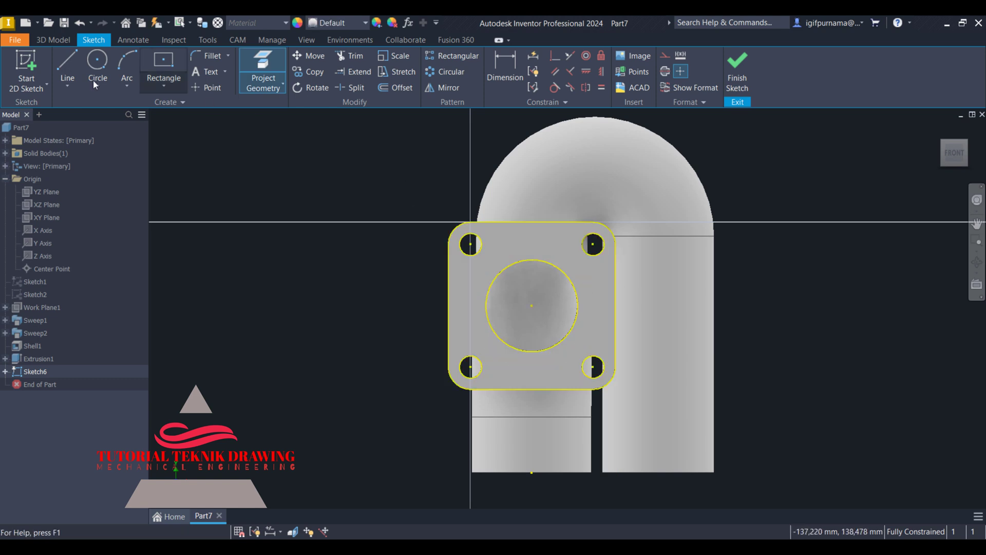
Draw a 40 mm diameter circle concentric with the flange's bore and finish the sketch.
{"action": "left_click", "coordinate": [97, 64]}
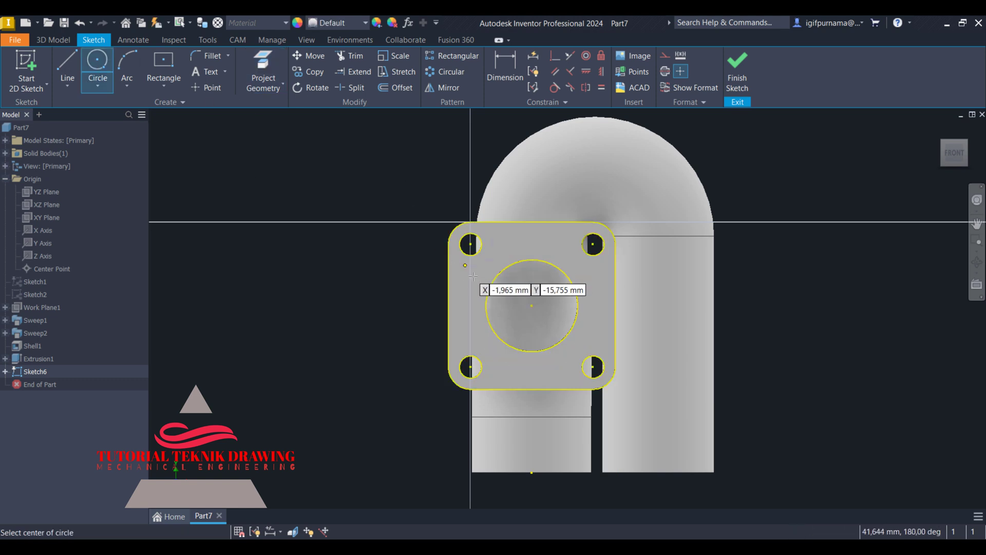
{"action": "left_click", "coordinate": [531, 306]}
{"action": "type", "text": "40"}
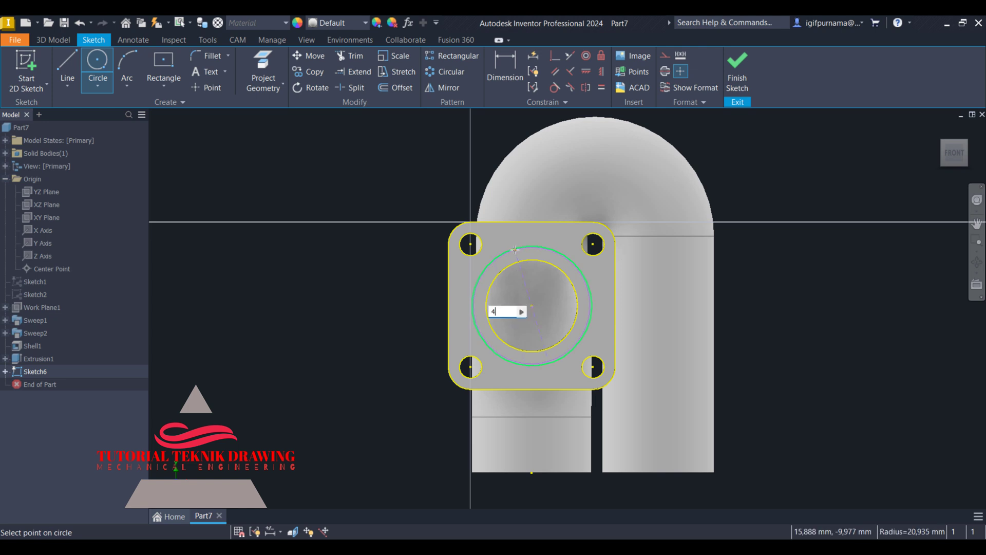
{"action": "key", "text": "Return"}
{"action": "left_click", "coordinate": [739, 79]}
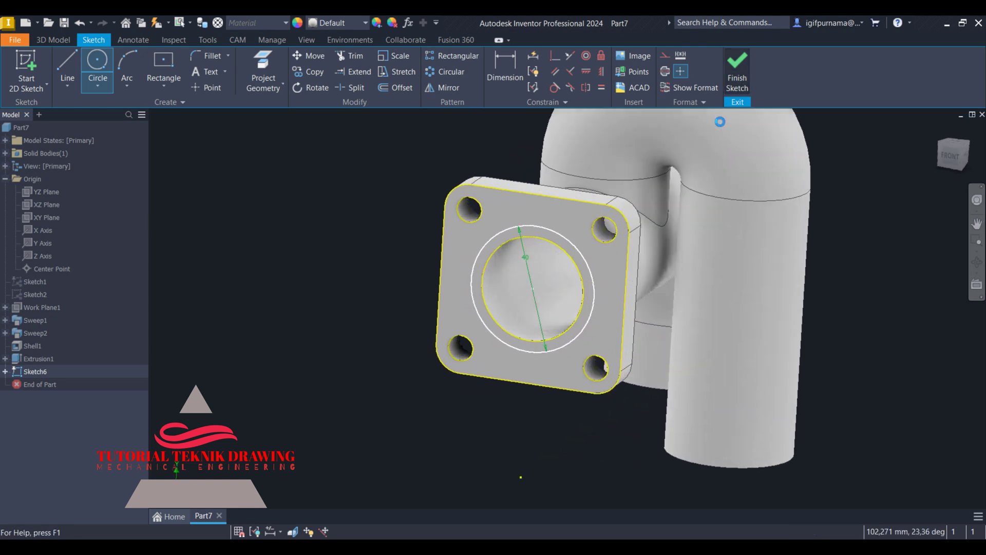
Extrude the flange face area outside the 40 mm circle as a 3 mm deep cut into the flange.
{"action": "key", "text": "e"}
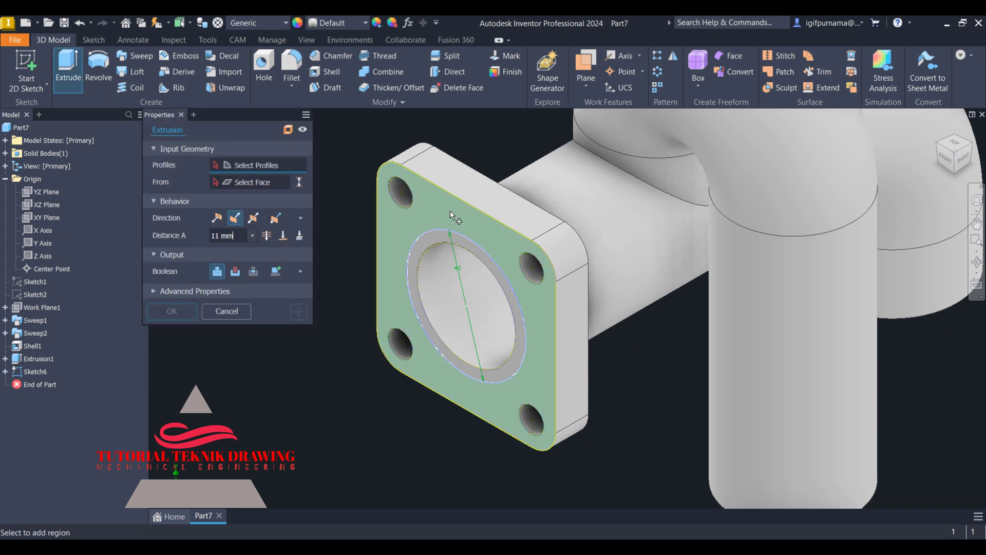
{"action": "left_click", "coordinate": [234, 218]}
{"action": "double_click", "coordinate": [231, 236]}
{"action": "type", "text": "5"}
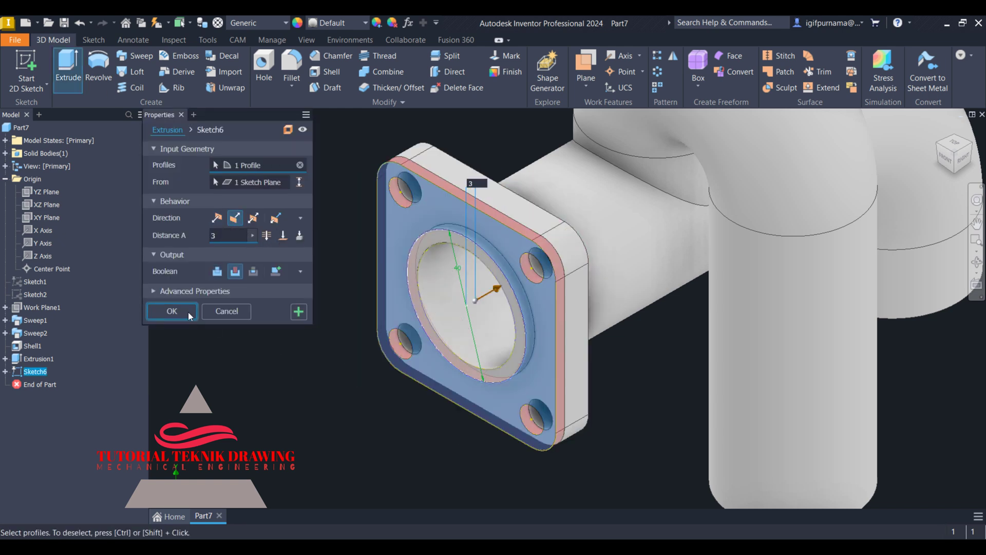
{"action": "left_click", "coordinate": [172, 311]}
Compare the flange with section A-A in the reference drawing and return to the home view of the whole part.
{"action": "key", "text": "alt+Tab"}
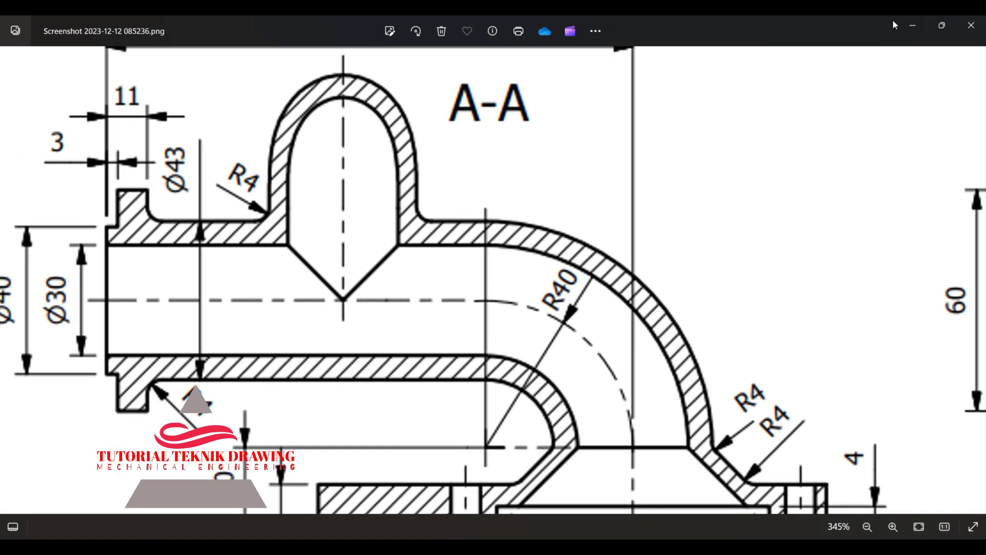
{"action": "left_click", "coordinate": [913, 25]}
{"action": "key", "text": "F6"}
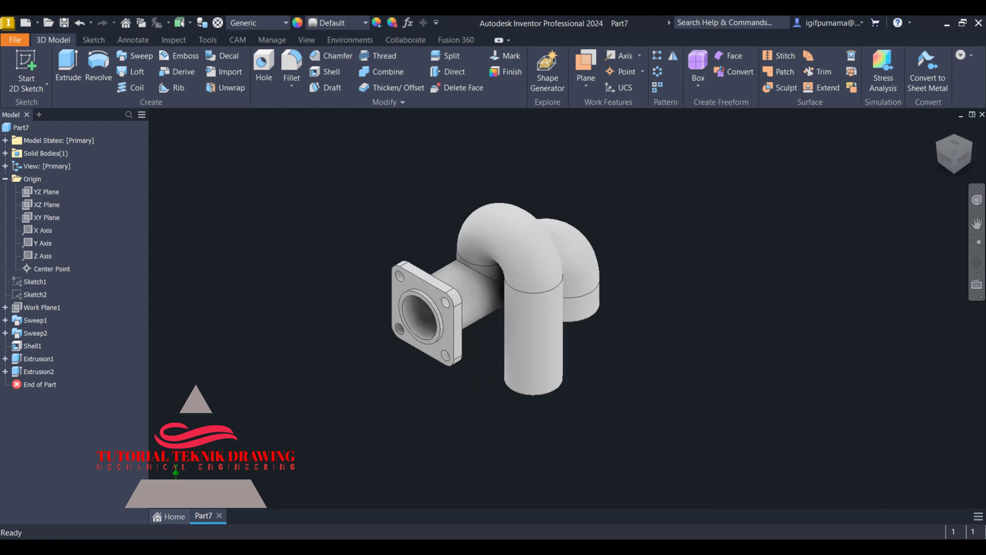
Check the remaining flange dimensions in the reference drawing and start a sketch on the XZ origin plane.
{"action": "key", "text": "alt+Tab"}
{"action": "scroll", "coordinate": [595, 335], "scroll_direction": "down", "scroll_amount": 5}
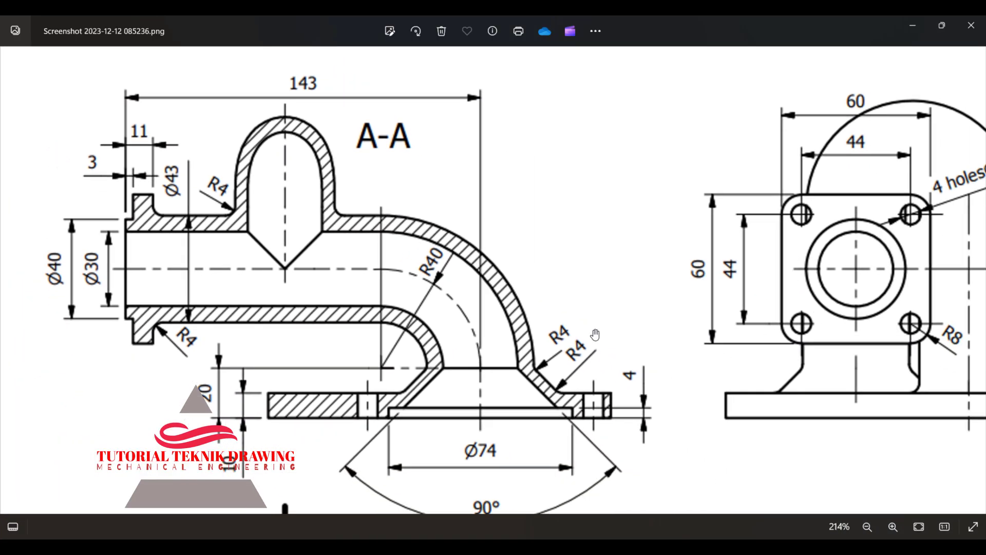
{"action": "scroll", "coordinate": [595, 335], "scroll_direction": "down", "scroll_amount": 3}
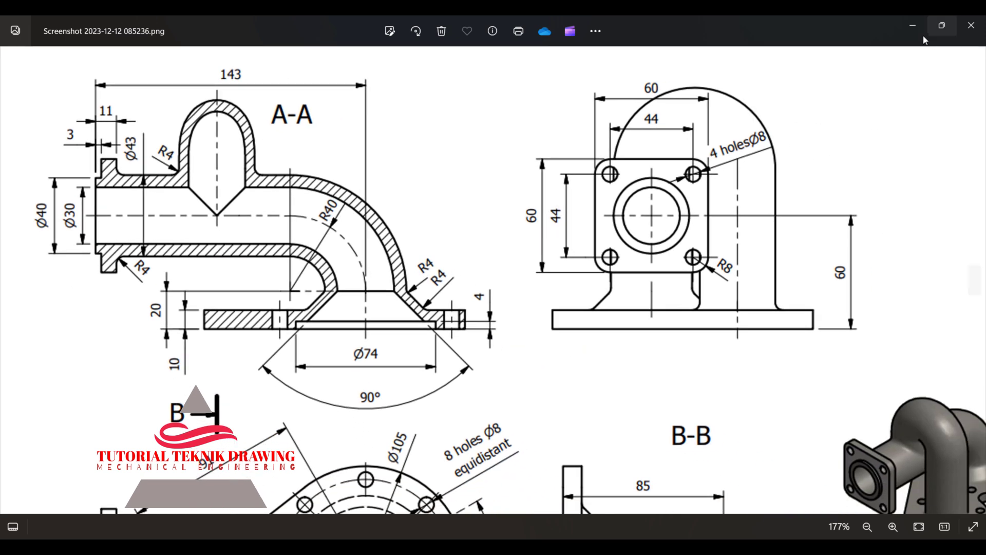
{"action": "key", "text": "alt+Tab"}
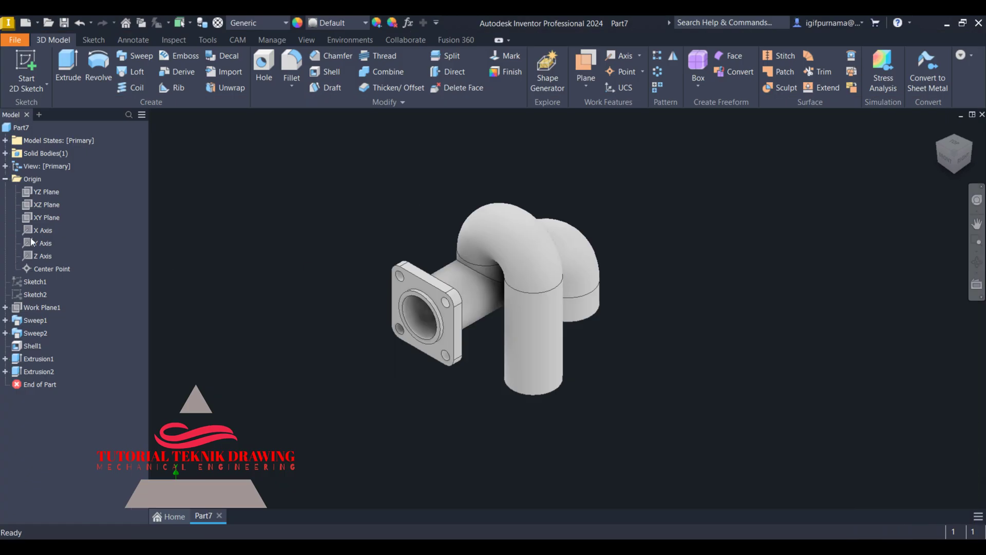
{"action": "left_click", "coordinate": [39, 205]}
{"action": "left_click", "coordinate": [538, 345]}
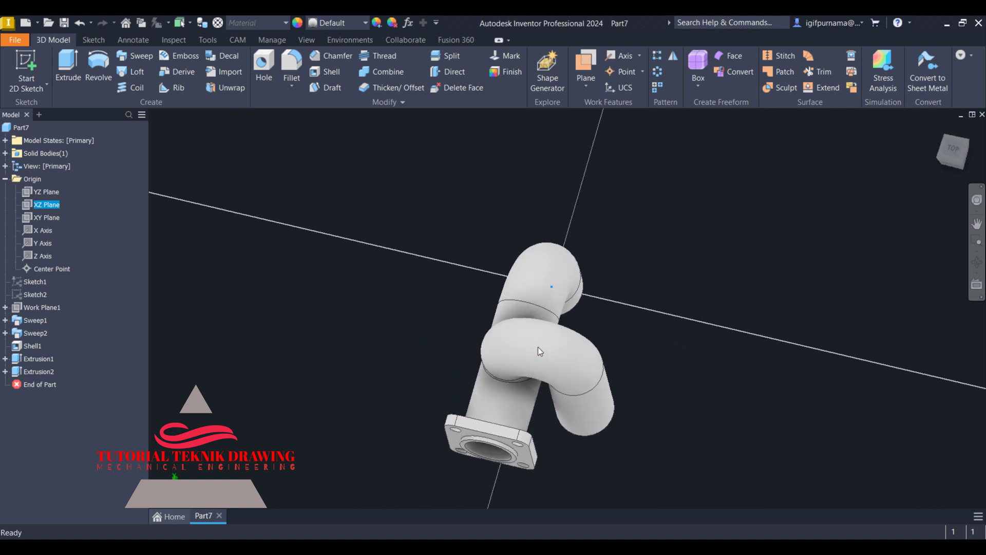
Draw a circle centred on the origin and set its diameter to 105 mm.
{"action": "left_click", "coordinate": [107, 66]}
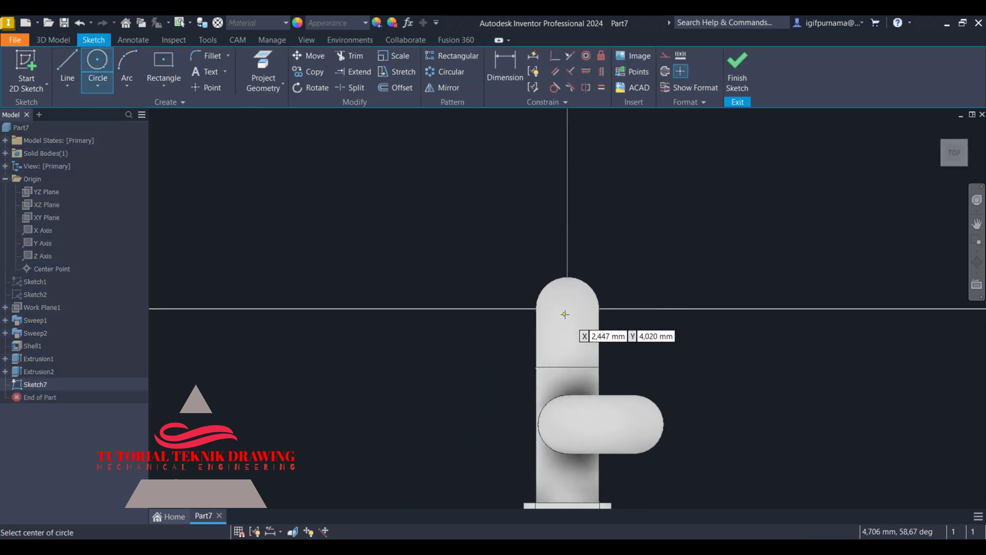
{"action": "left_click", "coordinate": [567, 308]}
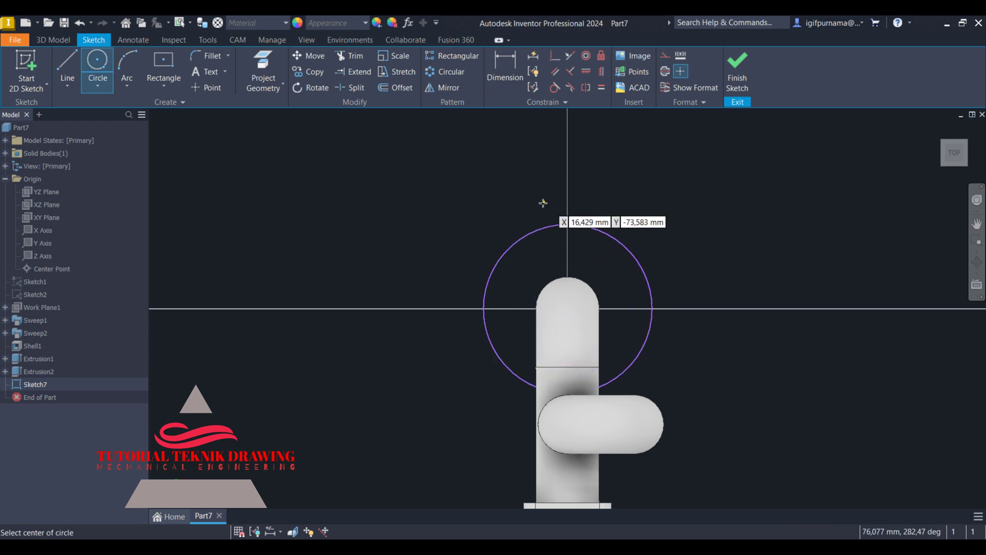
{"action": "left_click", "coordinate": [497, 260]}
{"action": "left_click", "coordinate": [497, 260]}
{"action": "left_click", "coordinate": [455, 205]}
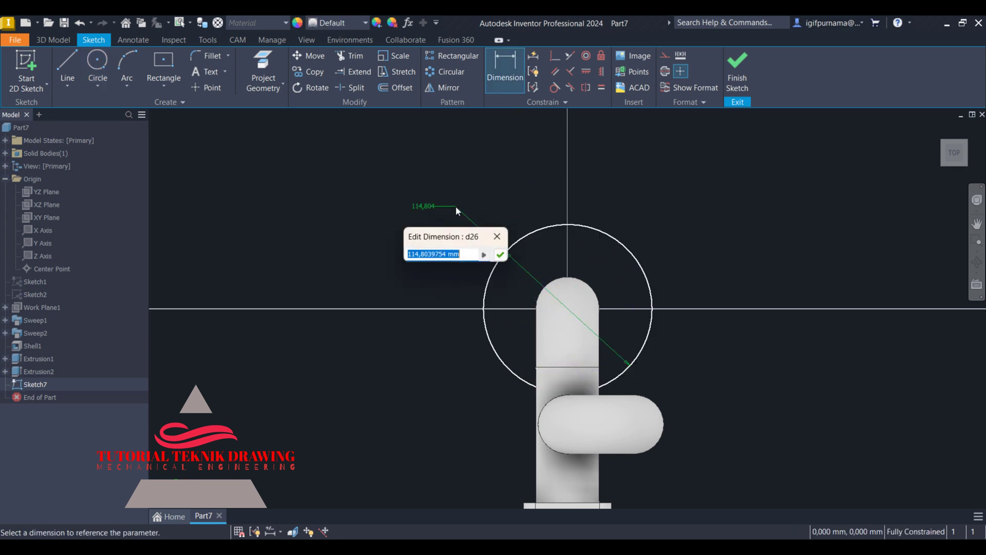
{"action": "type", "text": "105"}
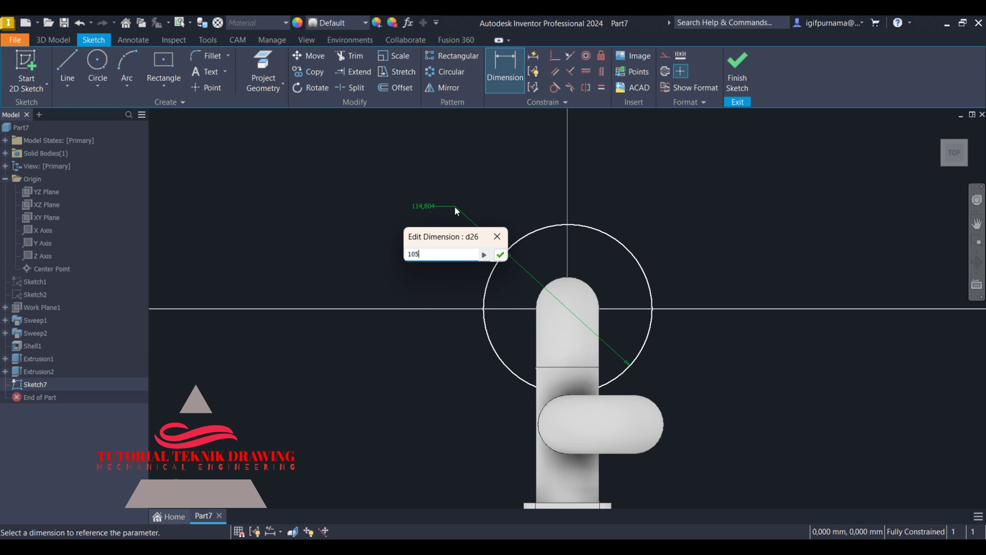
{"action": "key", "text": "Return"}
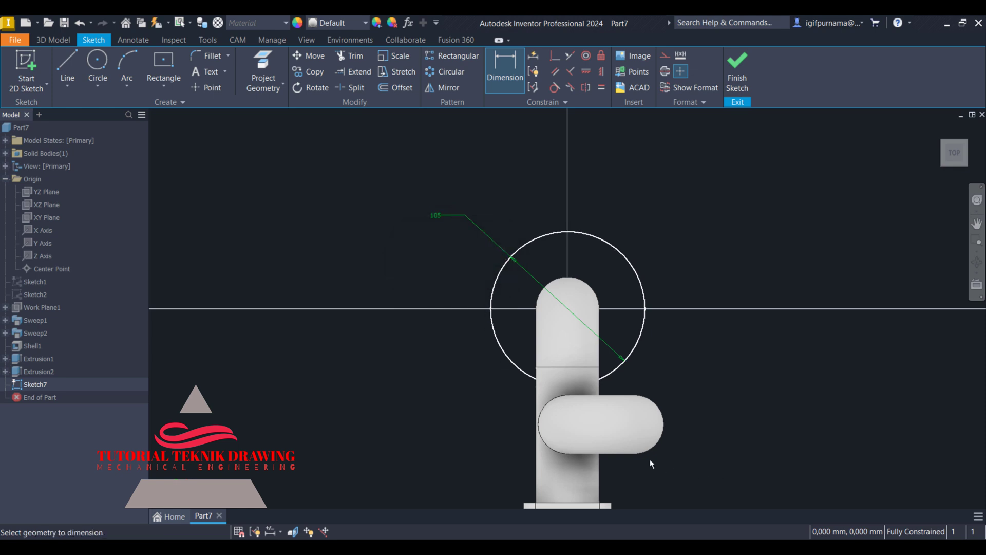
Draw an 80 mm diameter circle concentric with the second pipe's round end, checking the size in the reference drawing.
{"action": "left_click", "coordinate": [97, 65]}
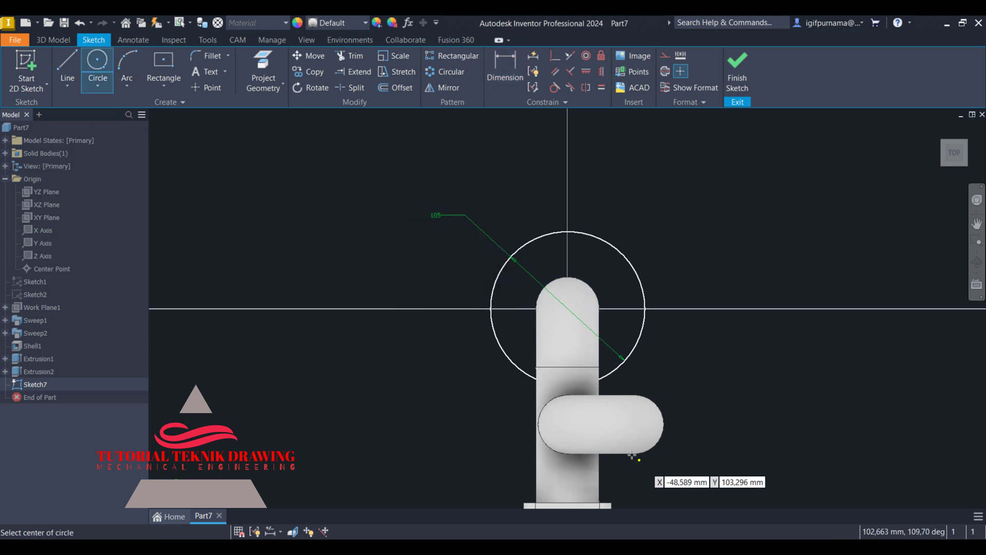
{"action": "left_click", "coordinate": [635, 423]}
{"action": "key", "text": "alt+Tab"}
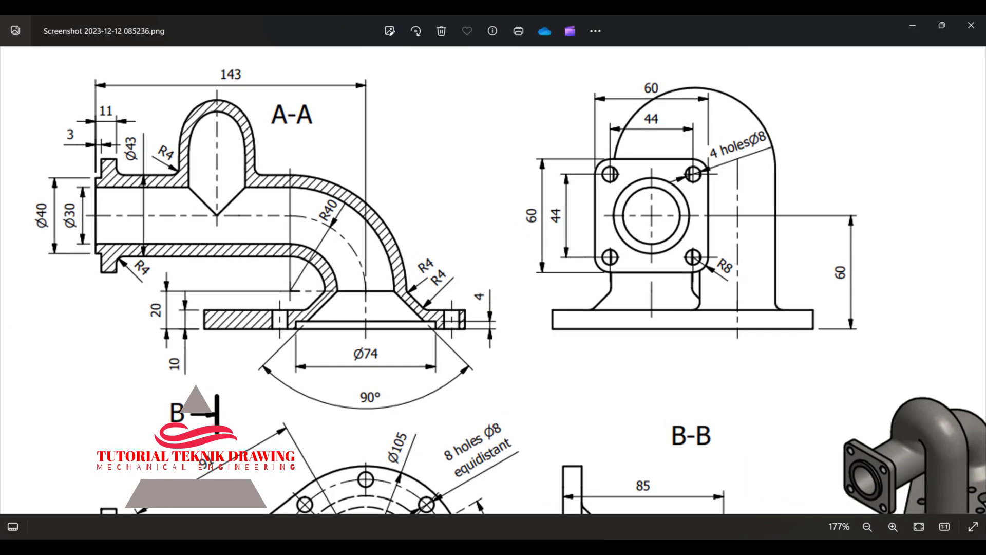
{"action": "scroll", "coordinate": [585, 481], "scroll_direction": "down", "scroll_amount": 3}
{"action": "scroll", "coordinate": [431, 429], "scroll_direction": "up", "scroll_amount": 4}
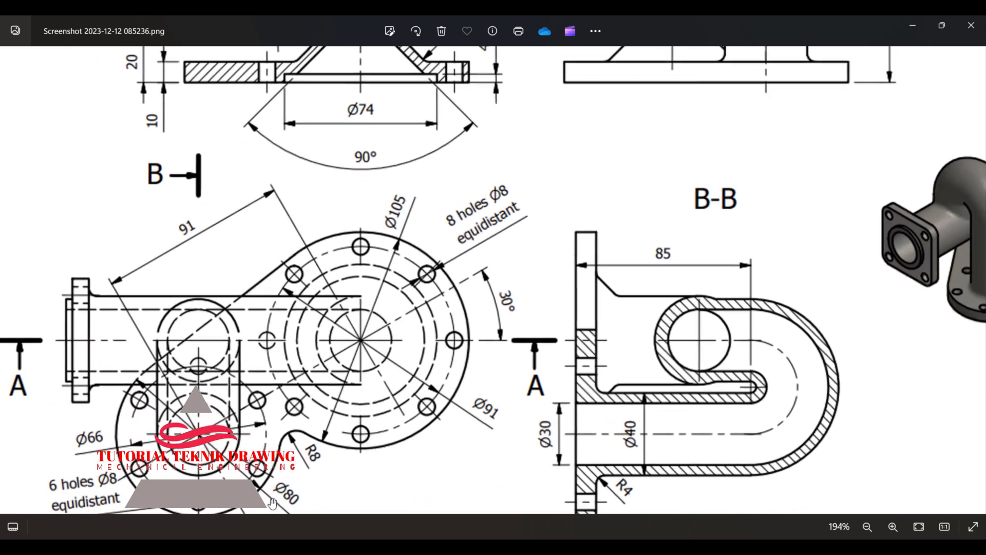
{"action": "left_click", "coordinate": [913, 26]}
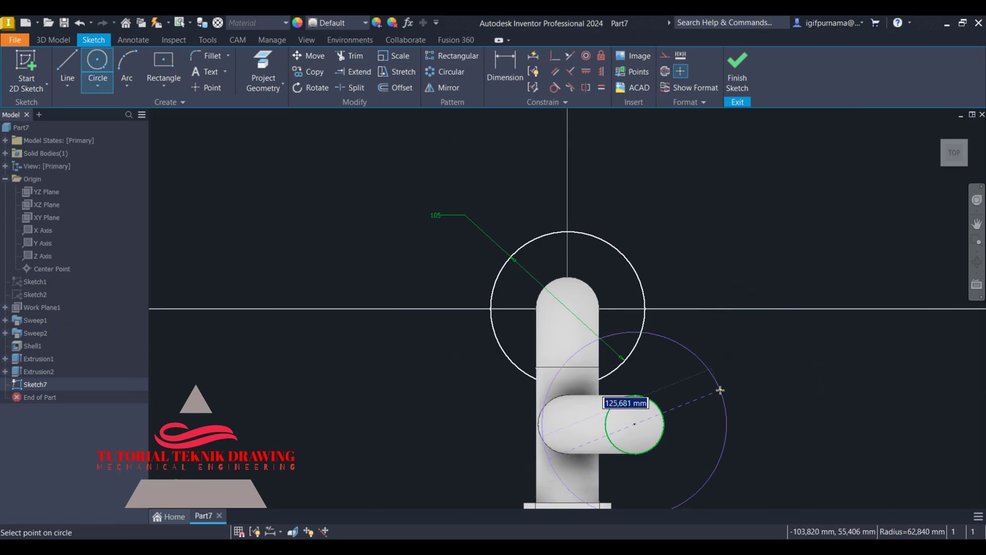
{"action": "type", "text": "80"}
{"action": "key", "text": "Return"}
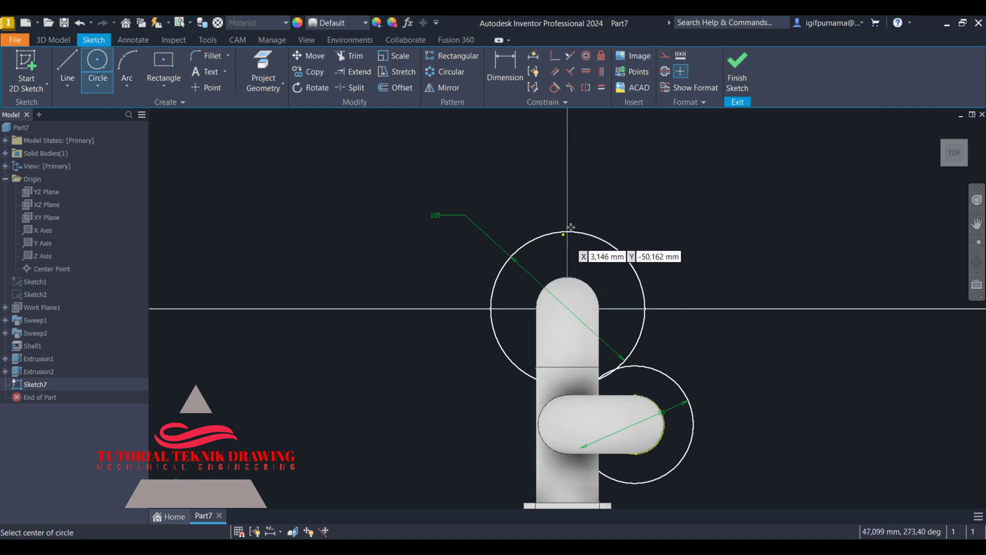
Consult the bolt-hole layout in the reference drawing and draw a circle about 70 mm in diameter concentric with the 105 mm circle.
{"action": "key", "text": "alt+Tab"}
{"action": "scroll", "coordinate": [363, 268], "scroll_direction": "up", "scroll_amount": 2}
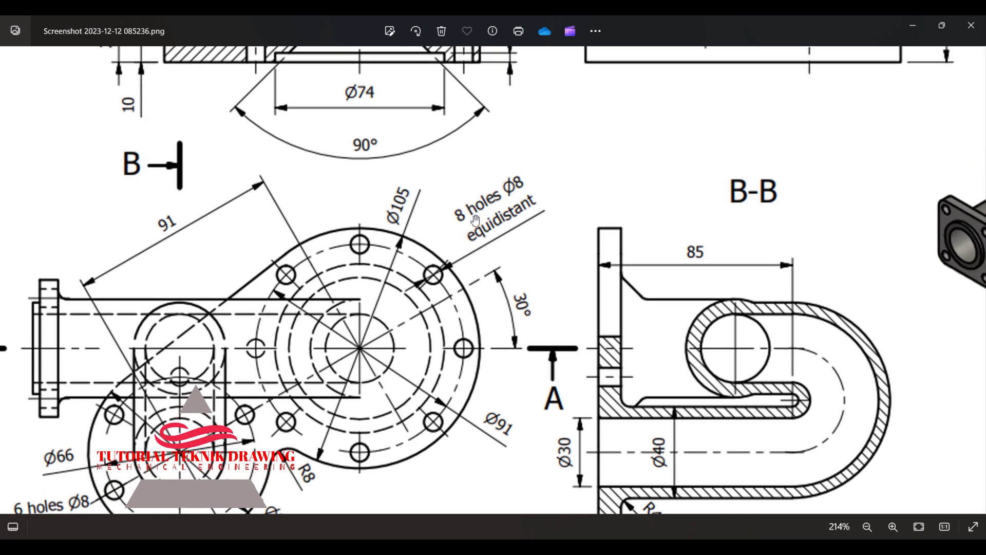
{"action": "left_click", "coordinate": [913, 25]}
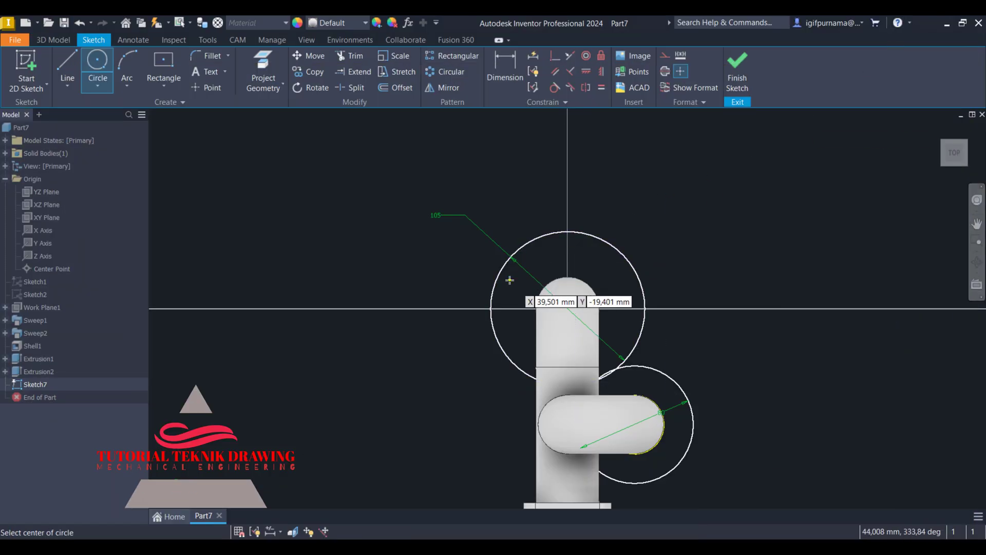
{"action": "scroll", "coordinate": [509, 282], "scroll_direction": "up", "scroll_amount": 2}
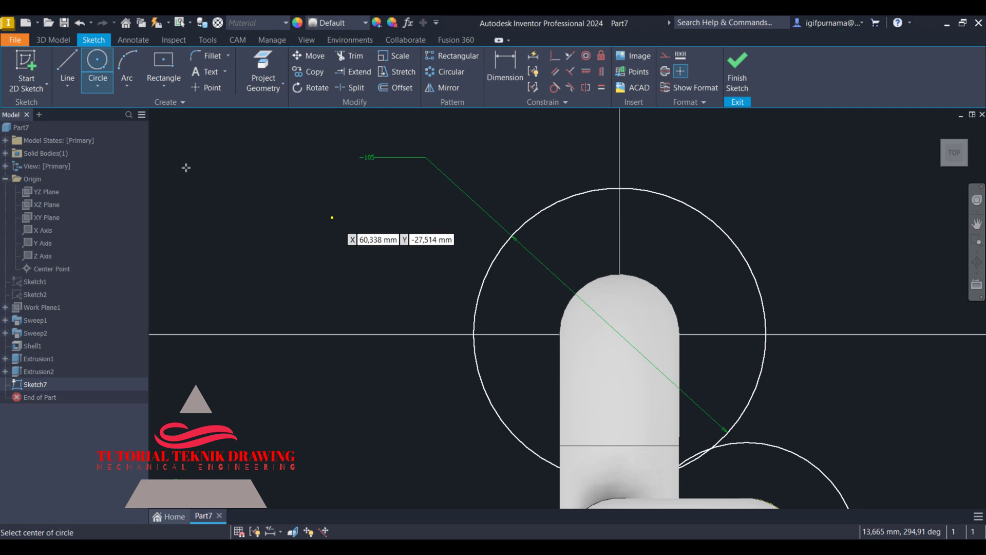
{"action": "left_click", "coordinate": [620, 334]}
{"action": "left_click", "coordinate": [522, 335]}
Dimension the inner concentric circle to a 91 mm diameter, following the bolt circle in the reference drawing.
{"action": "key", "text": "alt+Tab"}
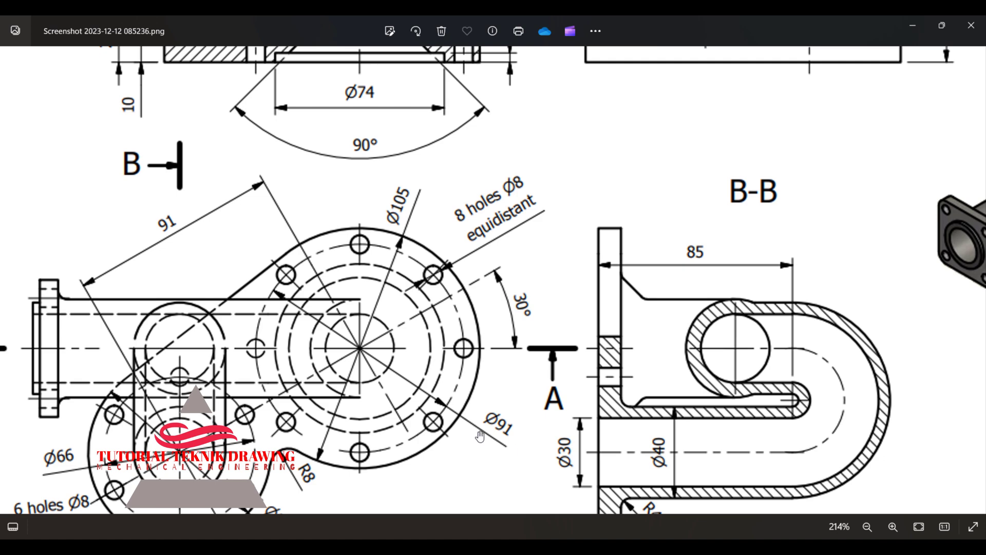
{"action": "left_click", "coordinate": [913, 25]}
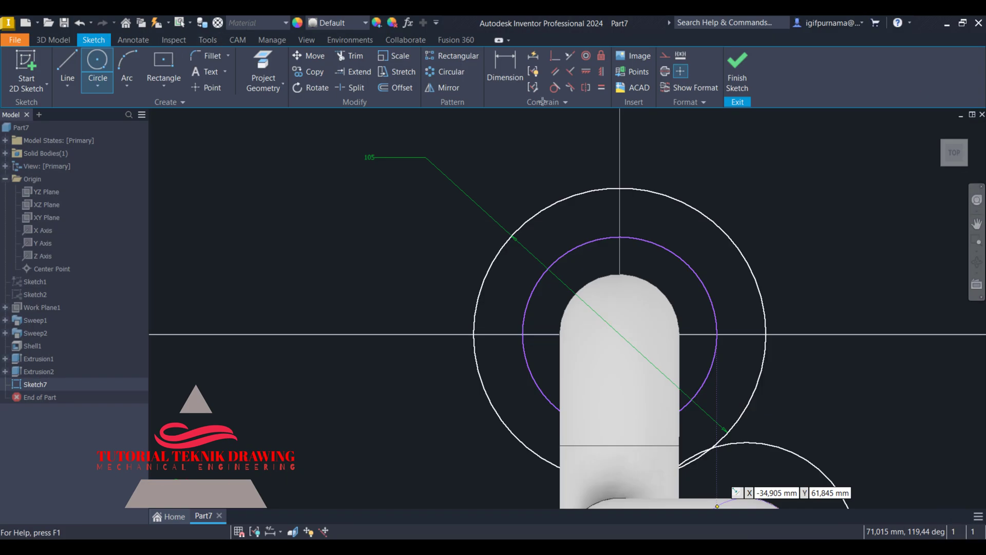
{"action": "left_click", "coordinate": [513, 59]}
{"action": "left_click", "coordinate": [686, 267]}
{"action": "left_click", "coordinate": [791, 198]}
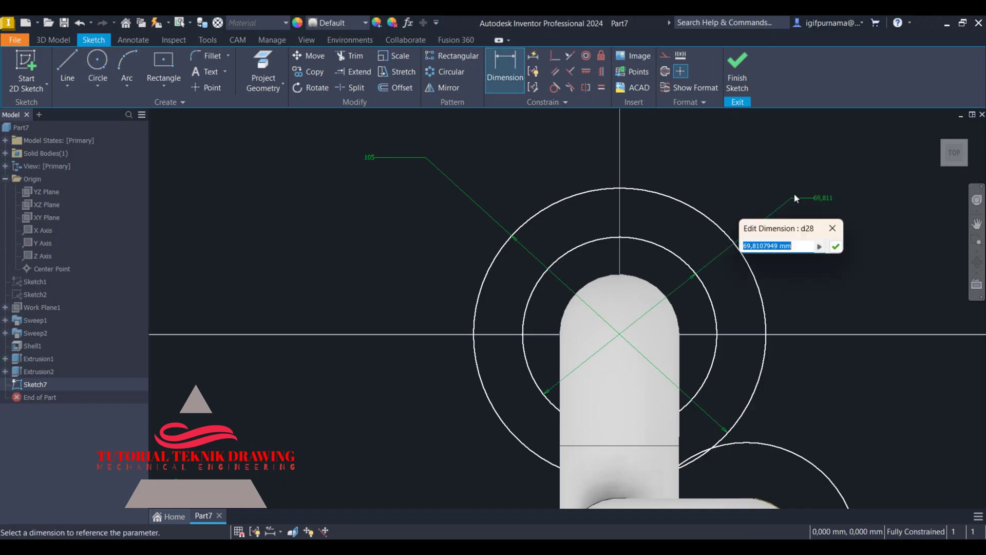
{"action": "type", "text": "91"}
{"action": "key", "text": "Return"}
Draw an 8 mm diameter hole circle centred where the 91 mm circle crosses the vertical axis, above the origin.
{"action": "left_click", "coordinate": [83, 64]}
{"action": "left_click", "coordinate": [620, 208]}
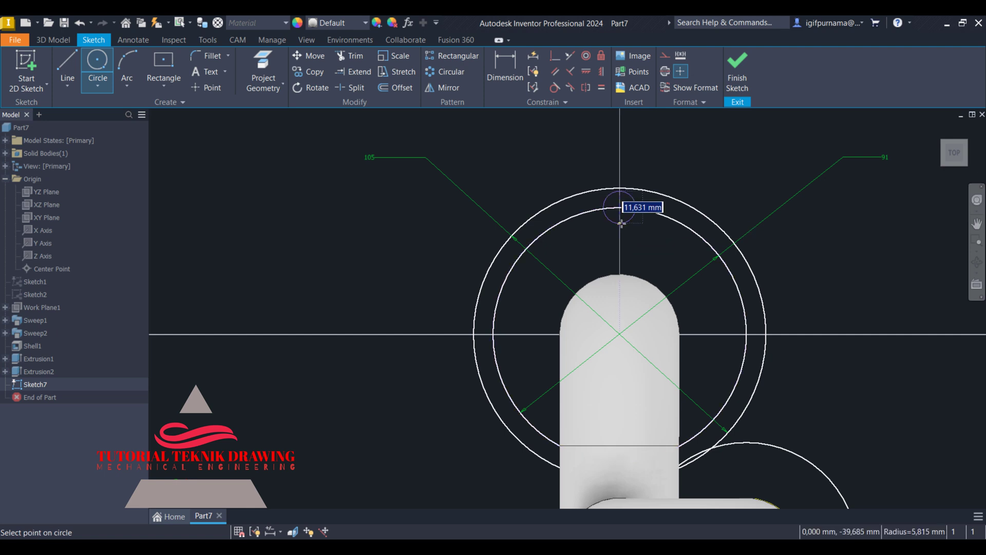
{"action": "type", "text": "8"}
{"action": "key", "text": "Return"}
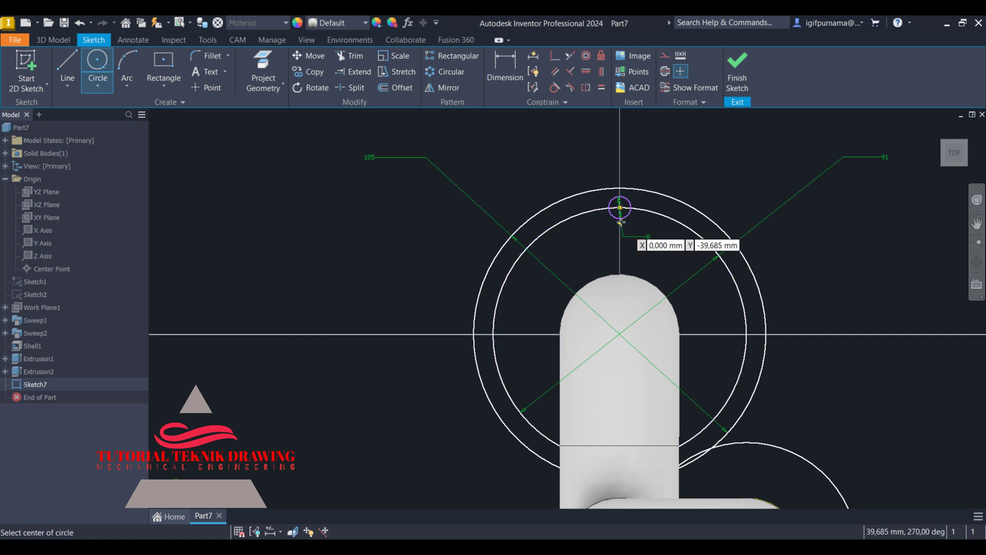
Pattern the 8 mm hole circle circularly with 8 instances around the centre of the 105 mm circle.
{"action": "left_click", "coordinate": [450, 72]}
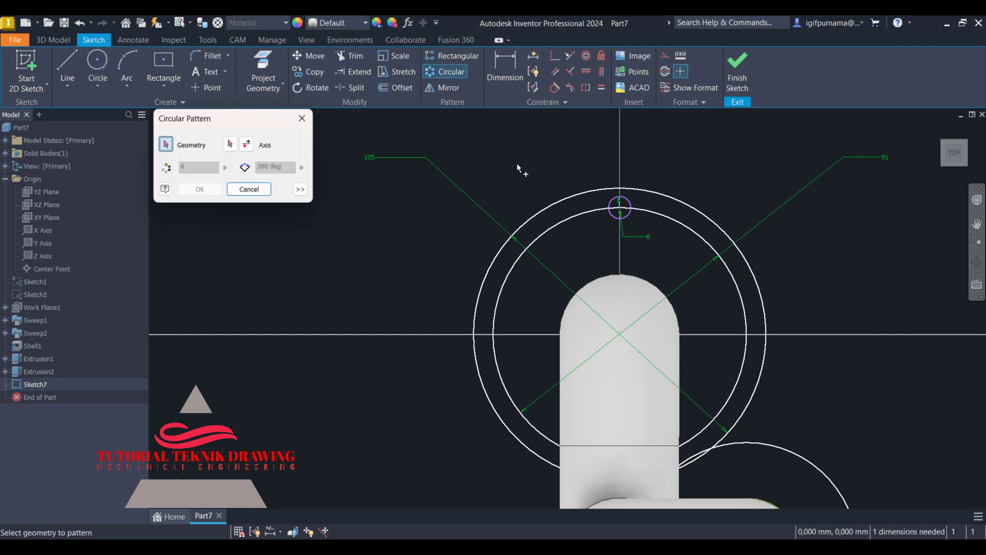
{"action": "left_click", "coordinate": [613, 220]}
{"action": "left_click", "coordinate": [230, 146]}
{"action": "left_click", "coordinate": [620, 336]}
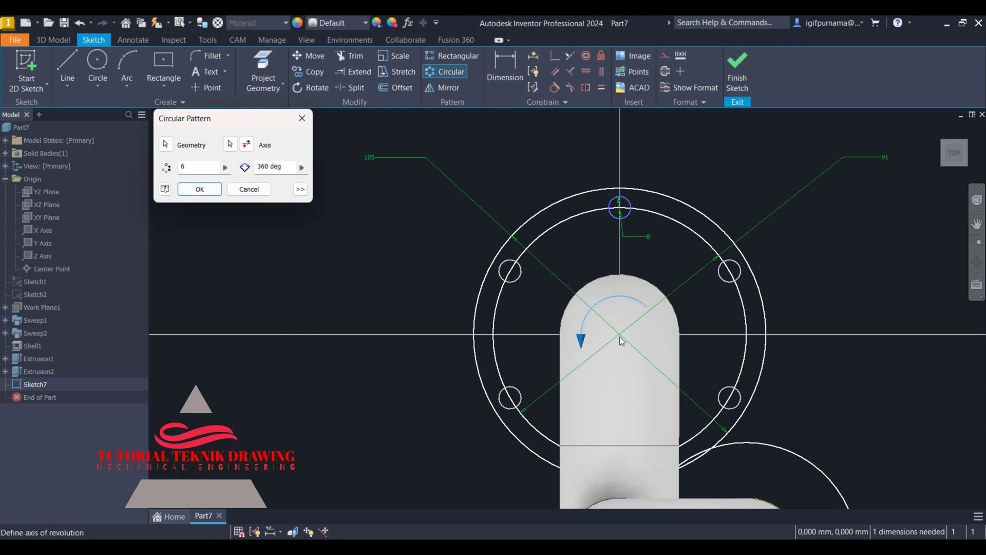
{"action": "type", "text": "8"}
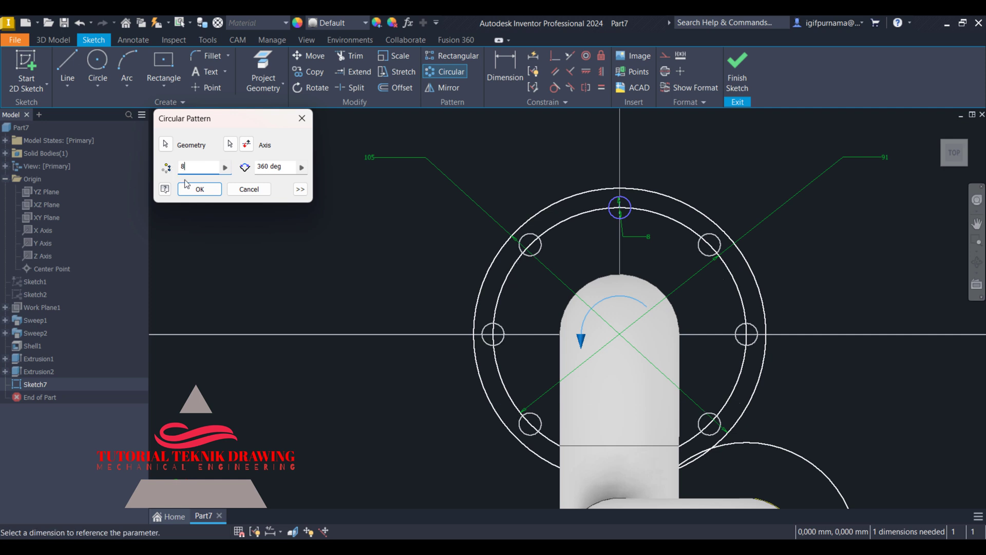
{"action": "left_click", "coordinate": [199, 188]}
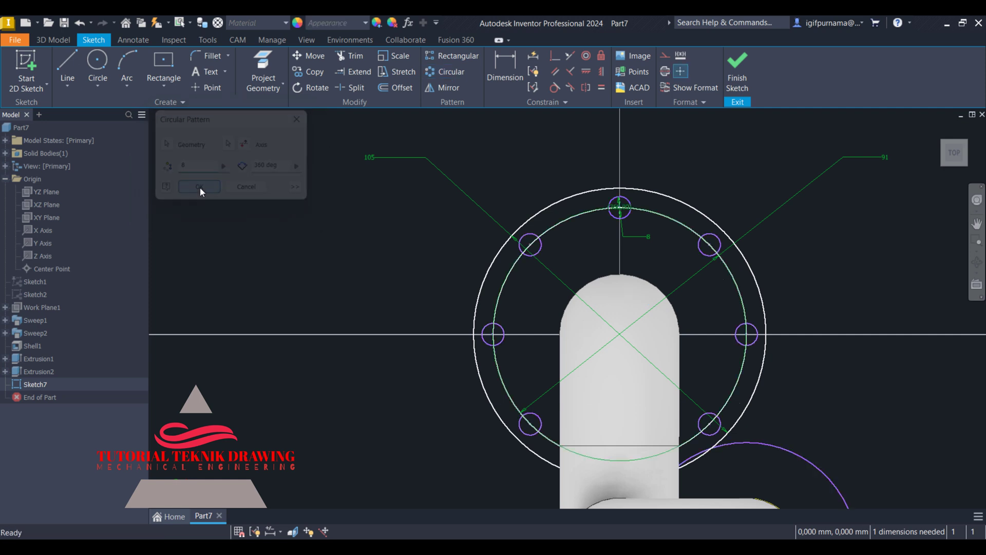
Try to change the sketch line style of the 91 mm bolt circle.
{"action": "right_click", "coordinate": [572, 218]}
{"action": "left_click", "coordinate": [474, 176]}
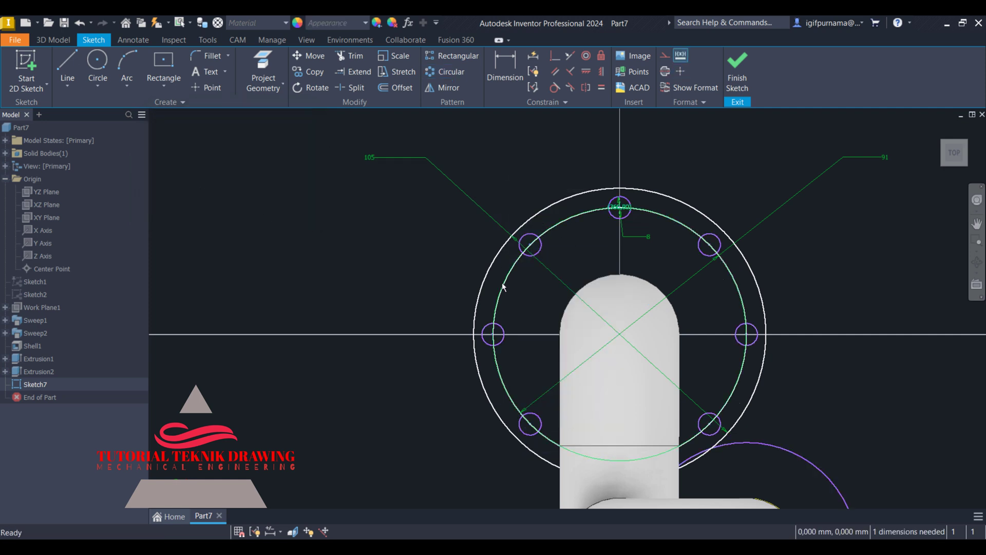
{"action": "scroll", "coordinate": [507, 286], "scroll_direction": "up", "scroll_amount": 5}
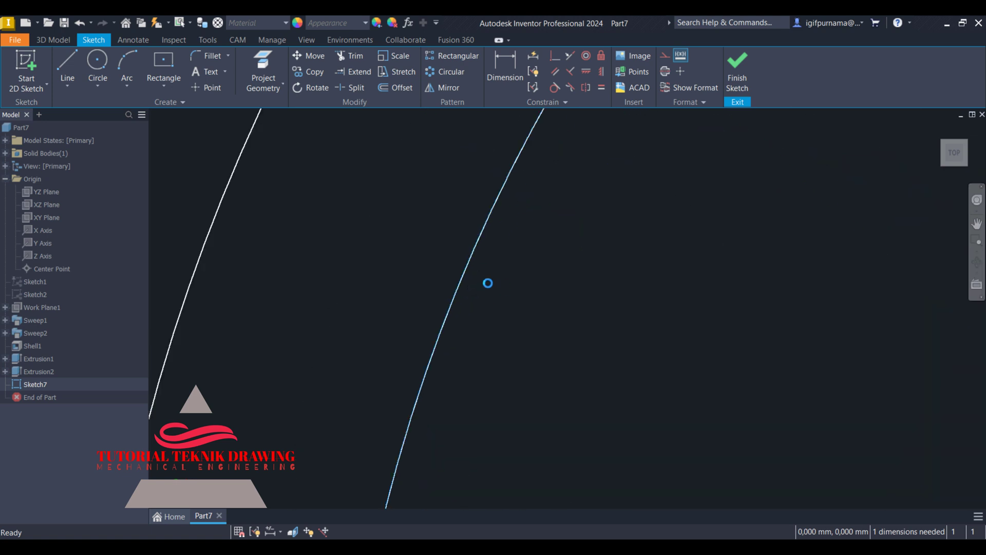
{"action": "scroll", "coordinate": [488, 281], "scroll_direction": "down", "scroll_amount": 2}
{"action": "left_click", "coordinate": [485, 277]}
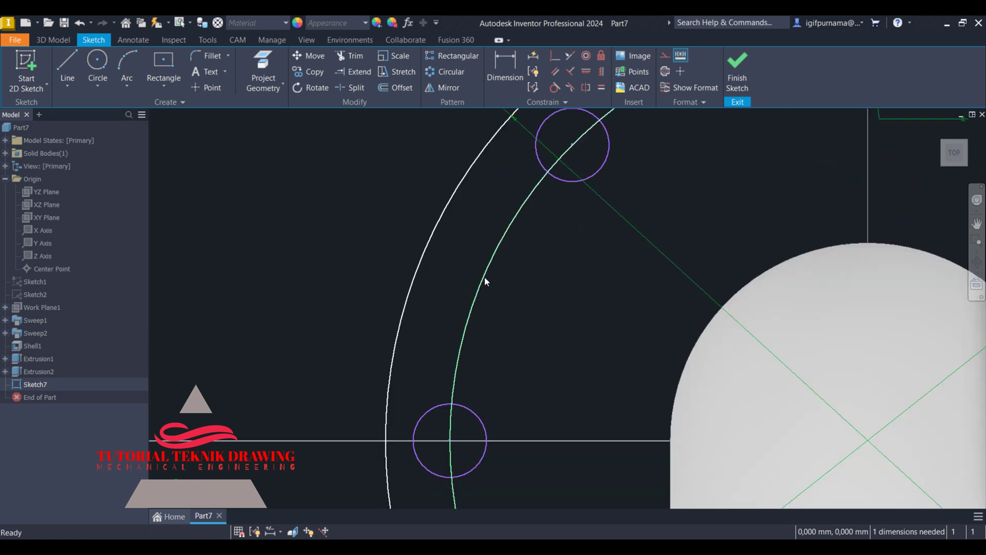
{"action": "right_click", "coordinate": [485, 276]}
{"action": "left_click", "coordinate": [576, 312]}
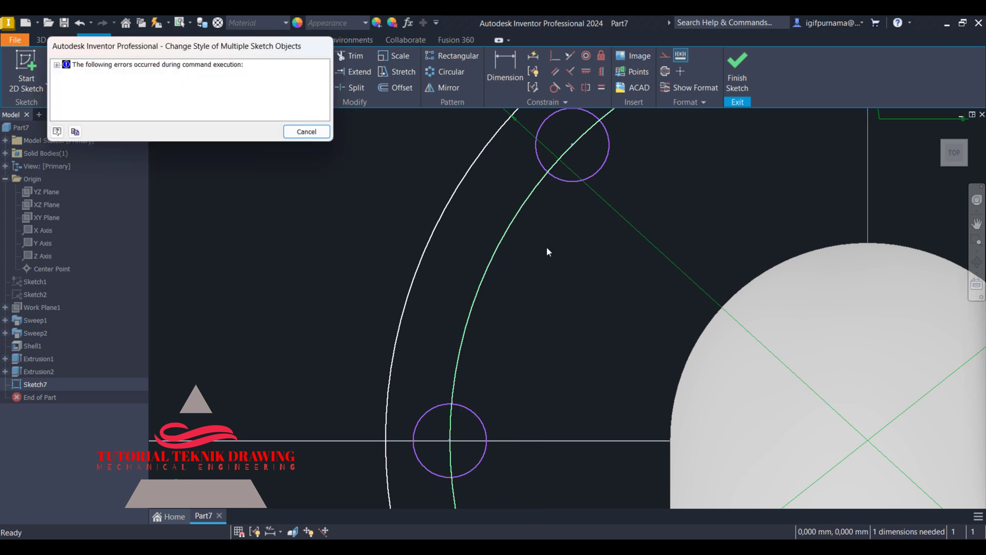
{"action": "left_click", "coordinate": [303, 132]}
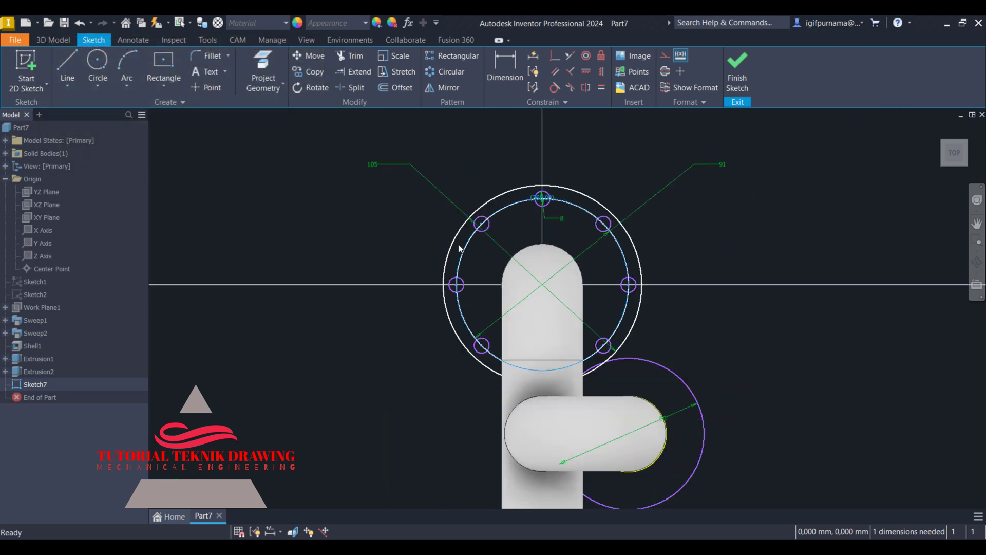
Delete the 91 mm circle and the patterned hole copies, keeping the original 8 mm circle.
{"action": "key", "text": "Delete"}
{"action": "right_click", "coordinate": [497, 216]}
{"action": "left_click", "coordinate": [489, 191]}
Recreate the circular pattern from the single 8 mm circle, using the 105 mm circle's centre as axis and 8 instances.
{"action": "left_click", "coordinate": [445, 71]}
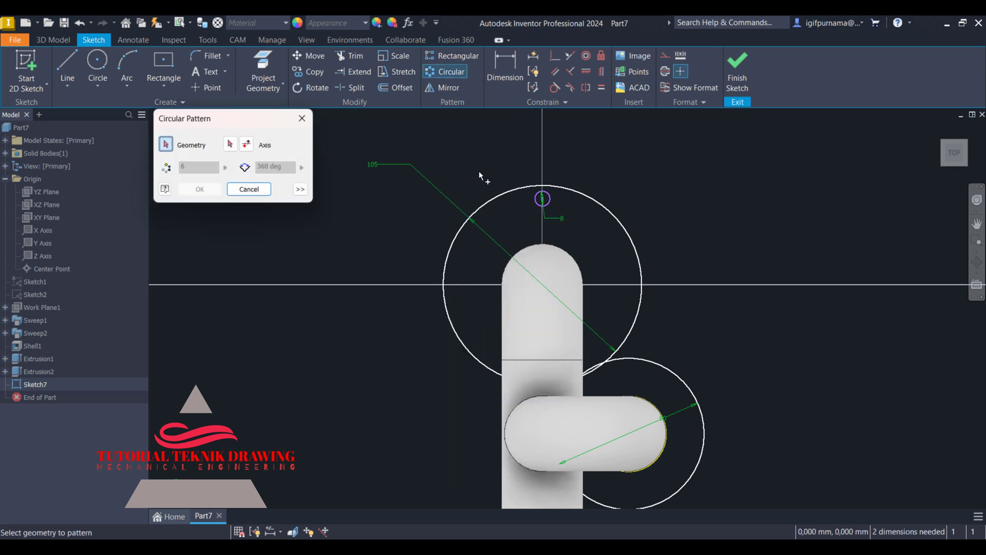
{"action": "left_click", "coordinate": [543, 200]}
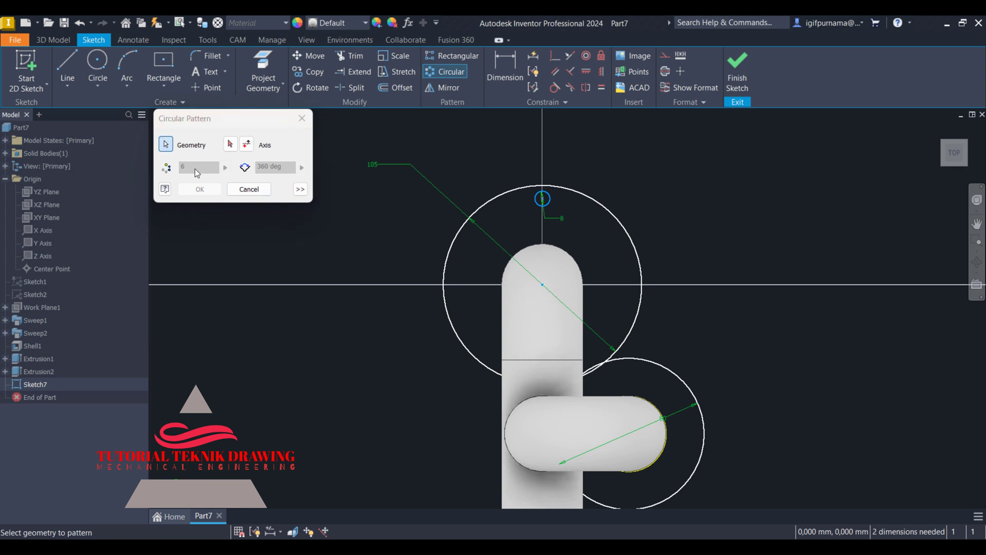
{"action": "left_click", "coordinate": [231, 145]}
{"action": "left_click", "coordinate": [543, 285]}
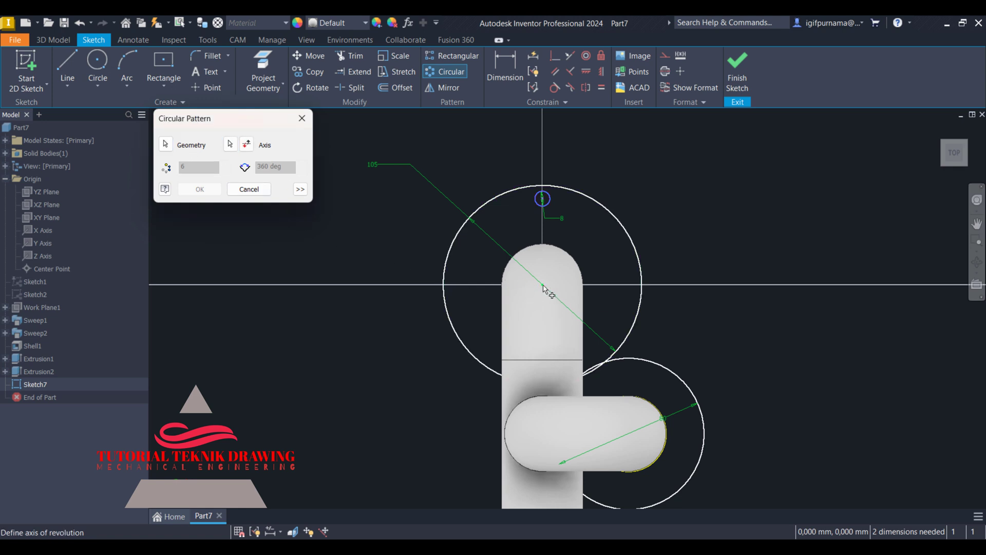
{"action": "type", "text": "8"}
{"action": "left_click", "coordinate": [207, 189]}
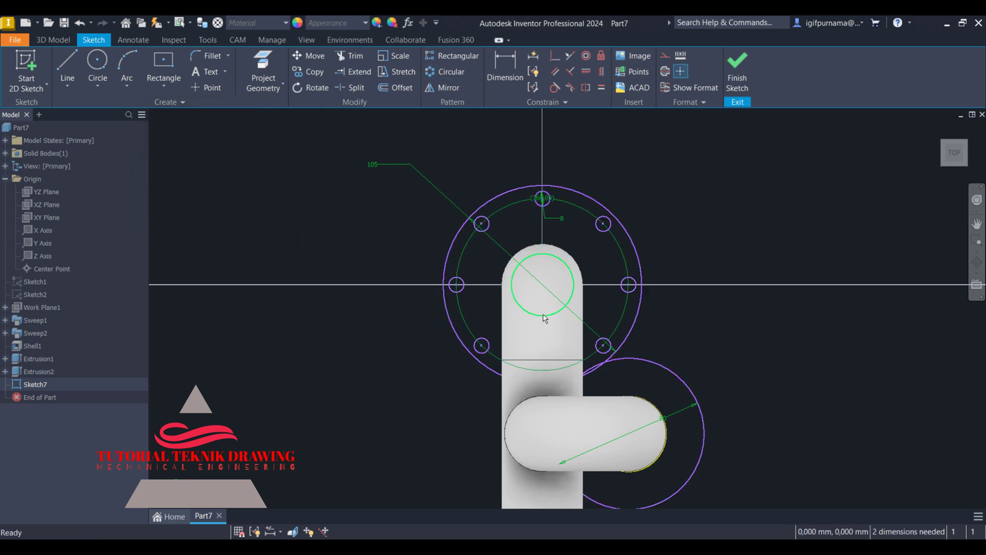
Draw a circle about 63 mm in diameter, concentric with the smaller 80 mm flange circle.
{"action": "scroll", "coordinate": [546, 353], "scroll_direction": "down", "scroll_amount": 3}
{"action": "scroll", "coordinate": [734, 432], "scroll_direction": "up", "scroll_amount": 6}
{"action": "scroll", "coordinate": [729, 406], "scroll_direction": "down", "scroll_amount": 2}
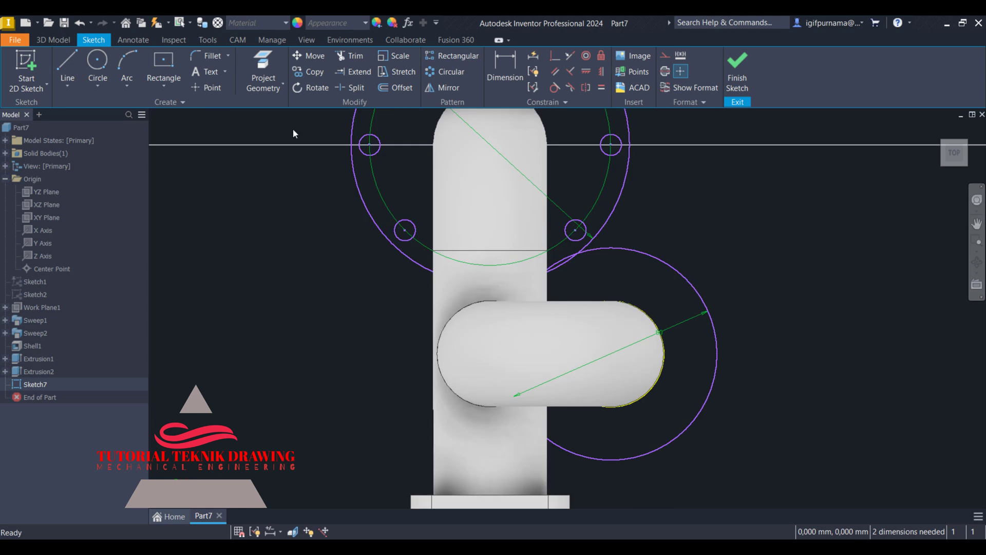
{"action": "left_click", "coordinate": [97, 62]}
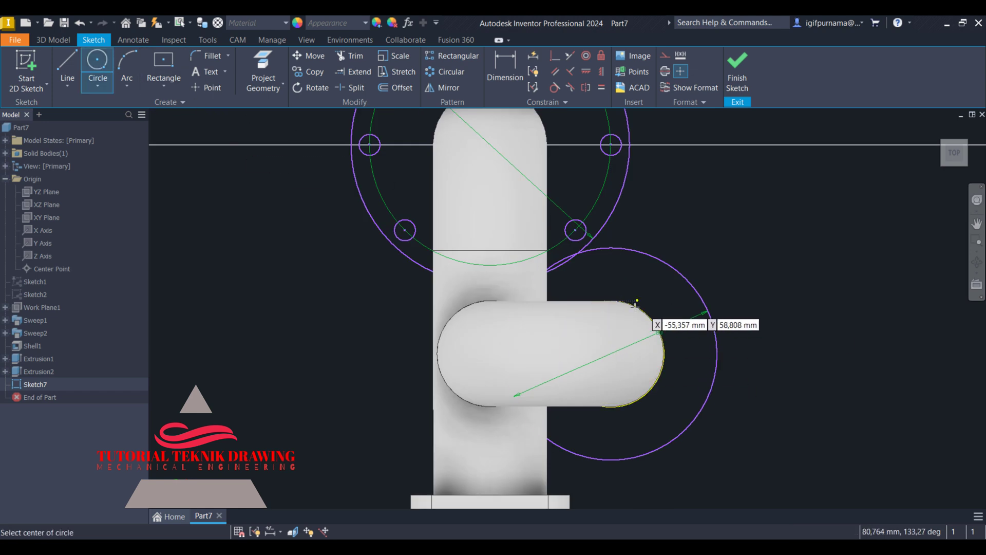
{"action": "left_click", "coordinate": [611, 354]}
{"action": "left_click", "coordinate": [647, 488]}
Check the smaller flange's bolt circle in the reference drawing and set the new circle's diameter to 66 mm.
{"action": "key", "text": "alt+Tab"}
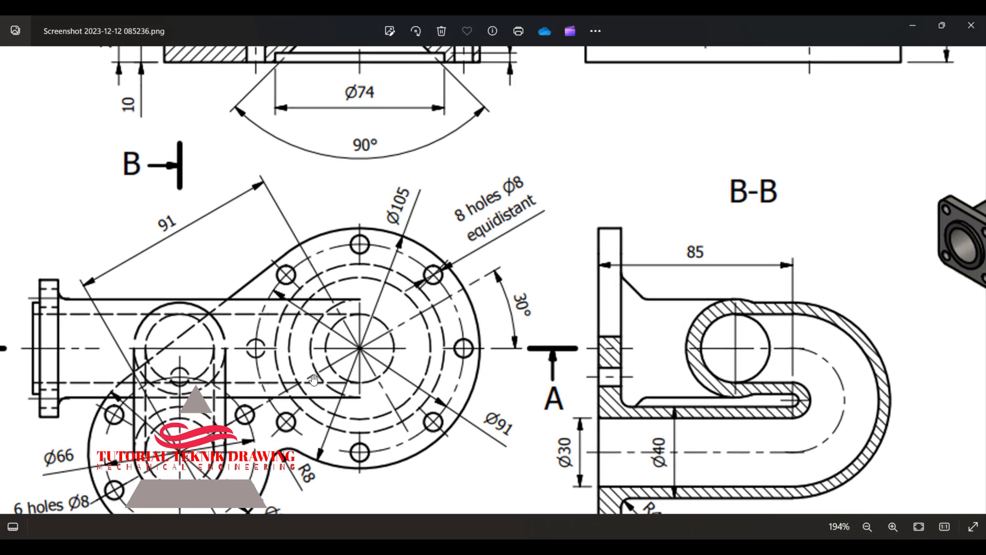
{"action": "scroll", "coordinate": [329, 420], "scroll_direction": "down", "scroll_amount": 2}
{"action": "left_click", "coordinate": [913, 25]}
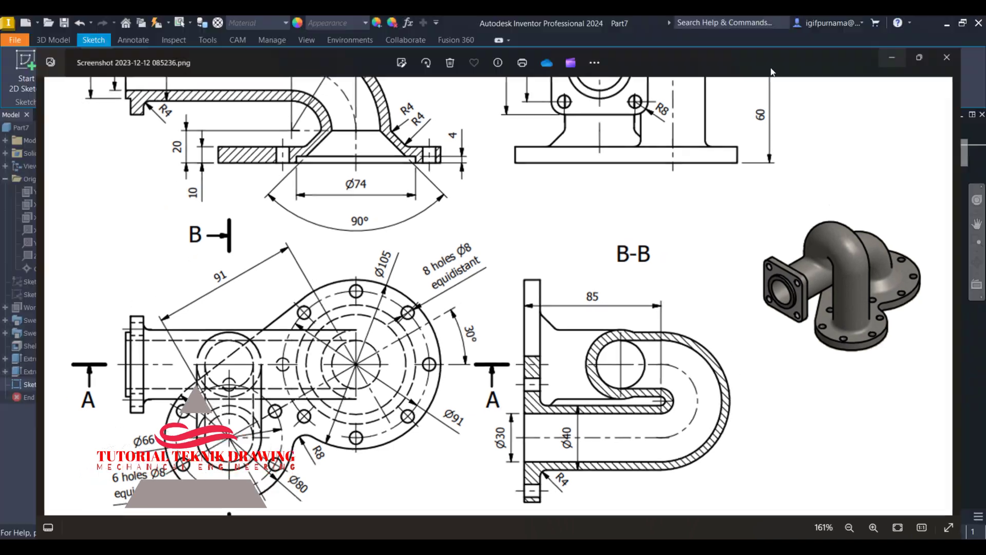
{"action": "key", "text": "d"}
{"action": "left_click", "coordinate": [652, 278]}
{"action": "left_click", "coordinate": [744, 260]}
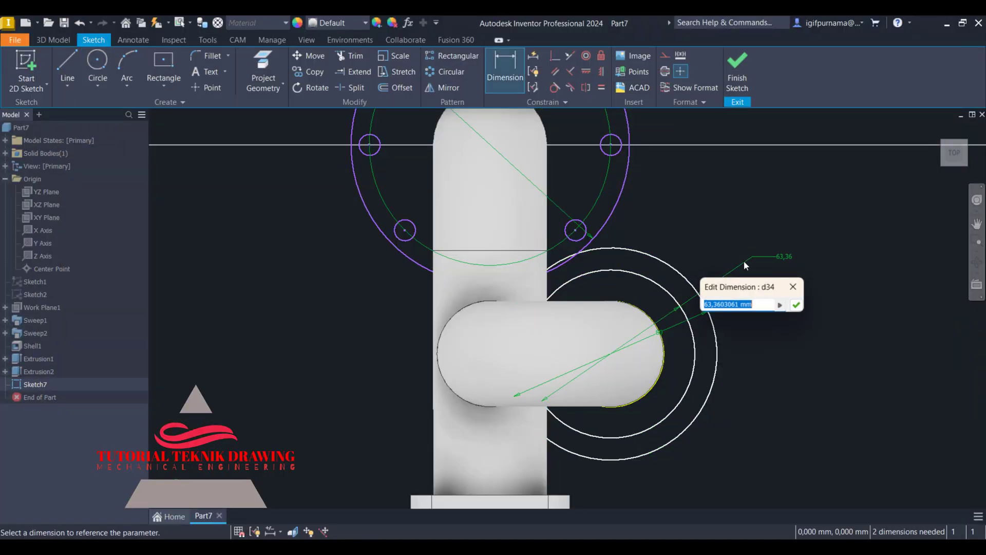
{"action": "type", "text": "66"}
{"action": "key", "text": "Return"}
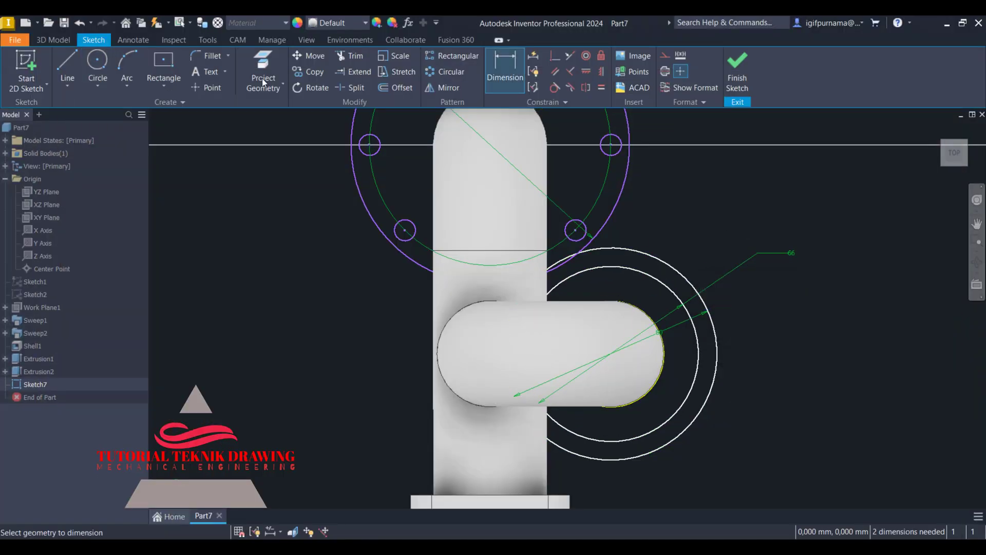
Draw an 8 mm hole circle centred on the outer quadrant of the 66 mm circle, and delete the 66 mm circle.
{"action": "left_click", "coordinate": [103, 79]}
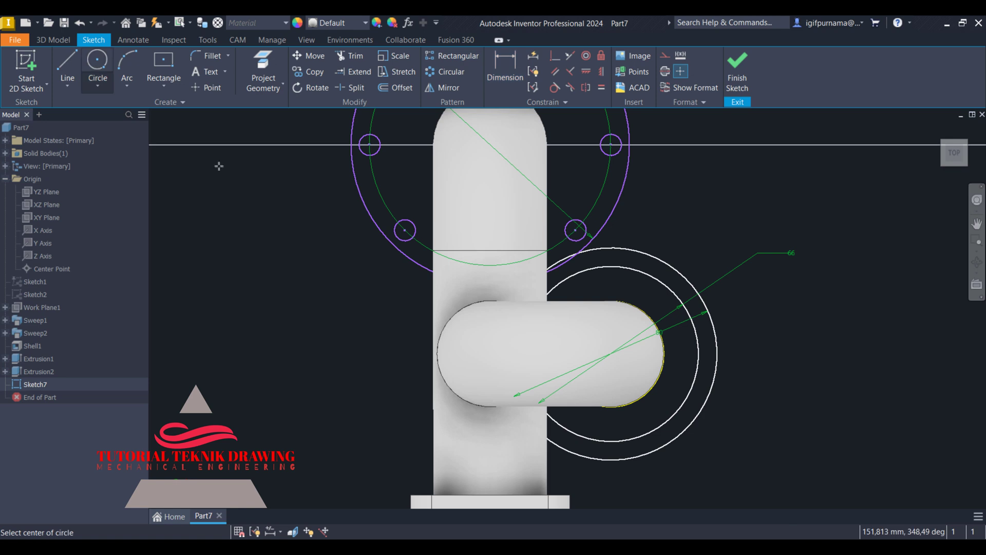
{"action": "left_click", "coordinate": [695, 353]}
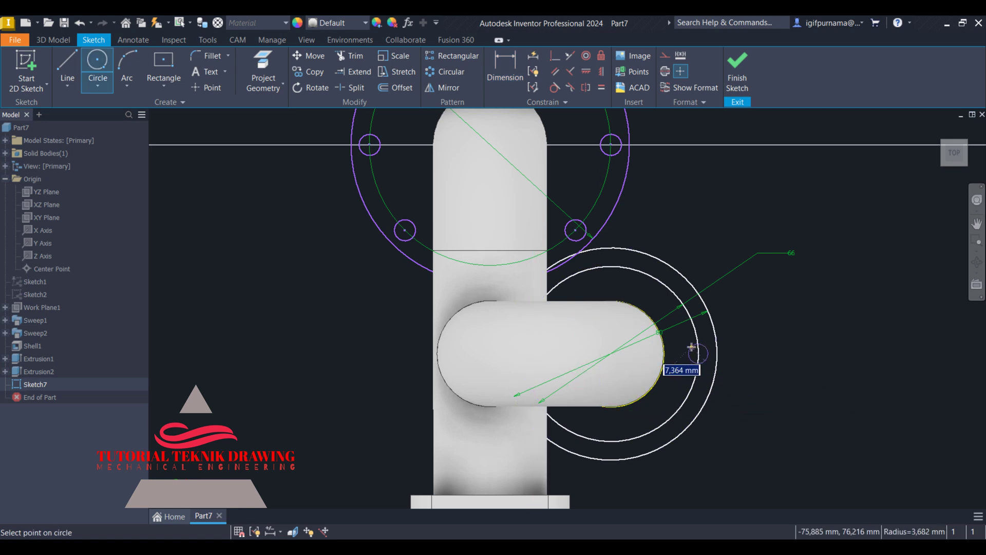
{"action": "left_click", "coordinate": [692, 347]}
{"action": "key", "text": "Escape"}
{"action": "right_click", "coordinate": [651, 278]}
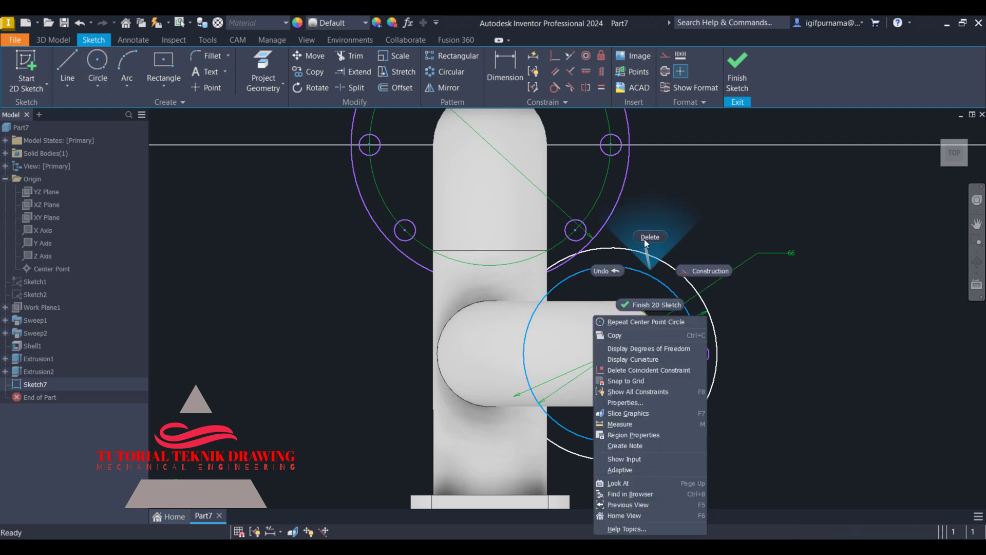
{"action": "left_click", "coordinate": [650, 237]}
Pattern the new 8 mm hole circularly around the 80 mm circle's centre with 6 instances over 360 degrees.
{"action": "left_click", "coordinate": [445, 74]}
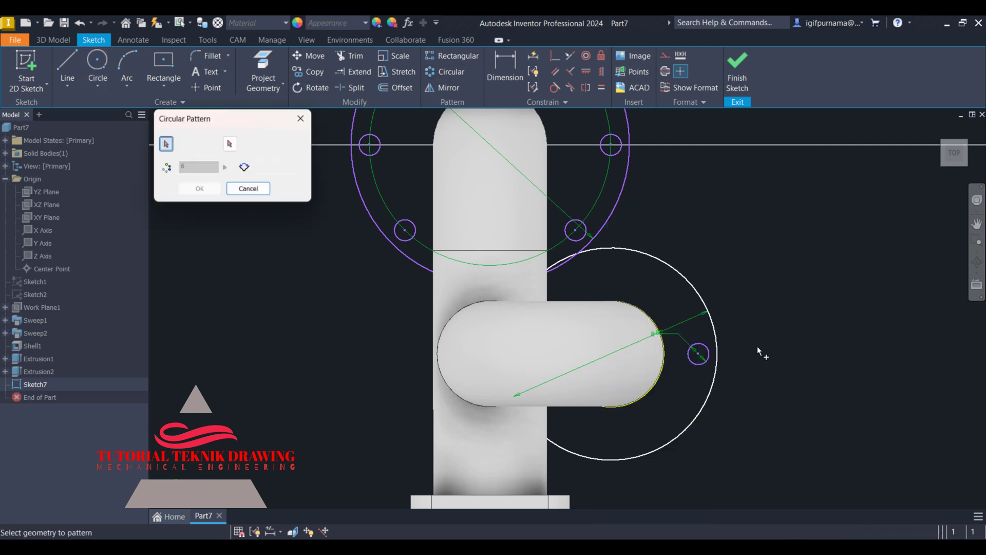
{"action": "left_click", "coordinate": [707, 348]}
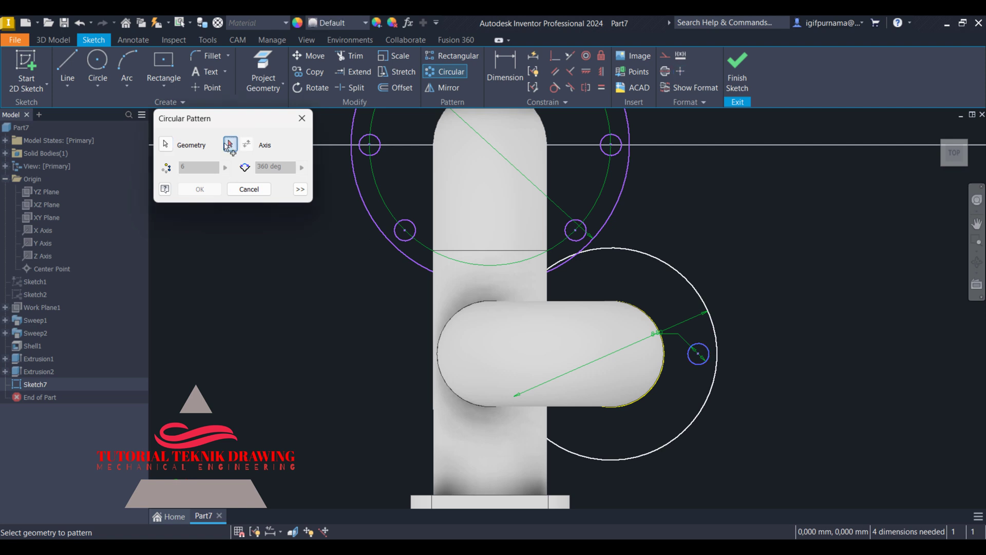
{"action": "left_click", "coordinate": [612, 356]}
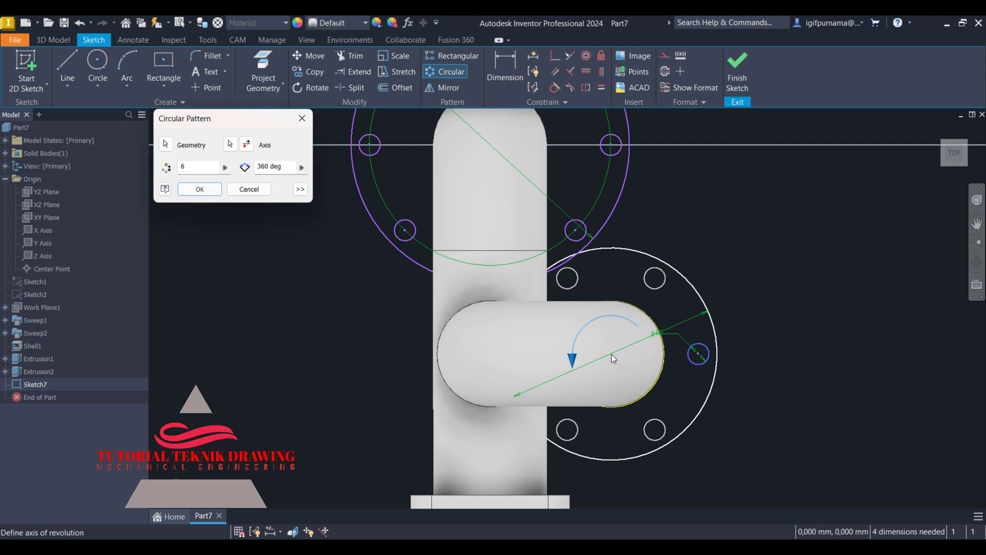
{"action": "left_click", "coordinate": [200, 189]}
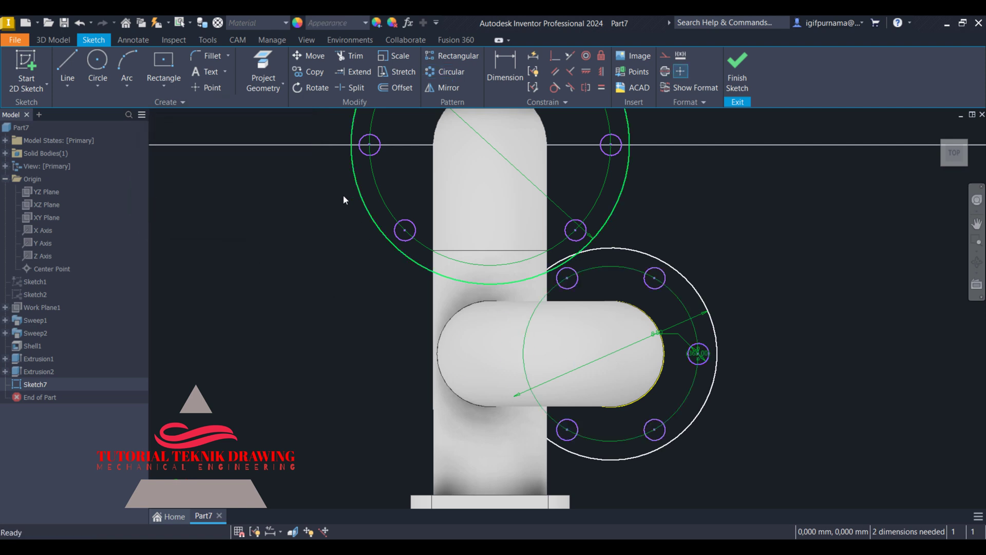
Draw a straight line joining the outer sides of the 105 mm and 80 mm flange circles.
{"action": "left_click", "coordinate": [67, 66]}
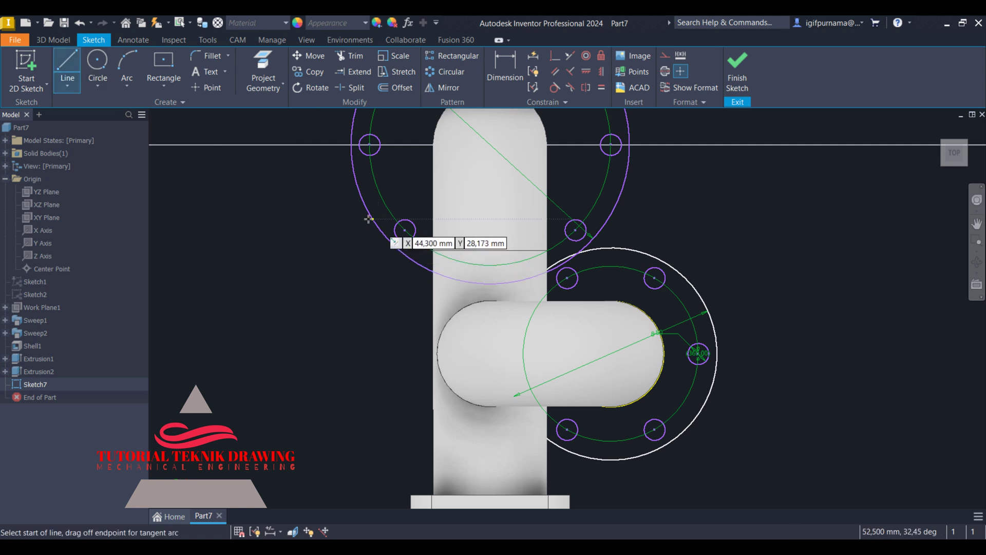
{"action": "left_click", "coordinate": [374, 222]}
{"action": "left_click", "coordinate": [523, 411]}
{"action": "right_click", "coordinate": [523, 411]}
{"action": "left_click", "coordinate": [562, 407]}
Trim the inner arcs of both flange circles so that they and the joining line form one combined outline.
{"action": "left_click", "coordinate": [348, 55]}
{"action": "scroll", "coordinate": [434, 288], "scroll_direction": "up", "scroll_amount": 5}
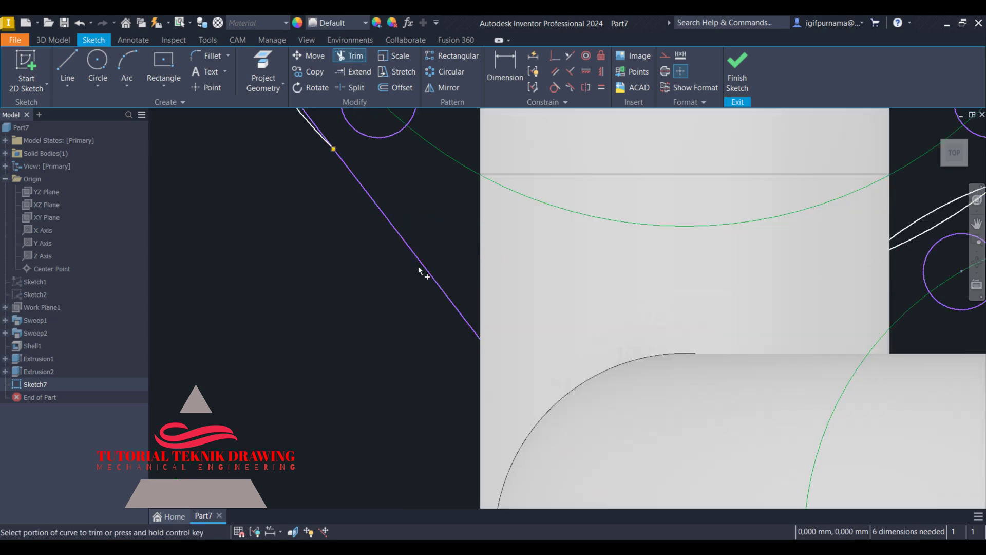
{"action": "scroll", "coordinate": [417, 259], "scroll_direction": "up", "scroll_amount": 1}
{"action": "scroll", "coordinate": [415, 248], "scroll_direction": "down", "scroll_amount": 5}
{"action": "scroll", "coordinate": [424, 219], "scroll_direction": "up", "scroll_amount": 5}
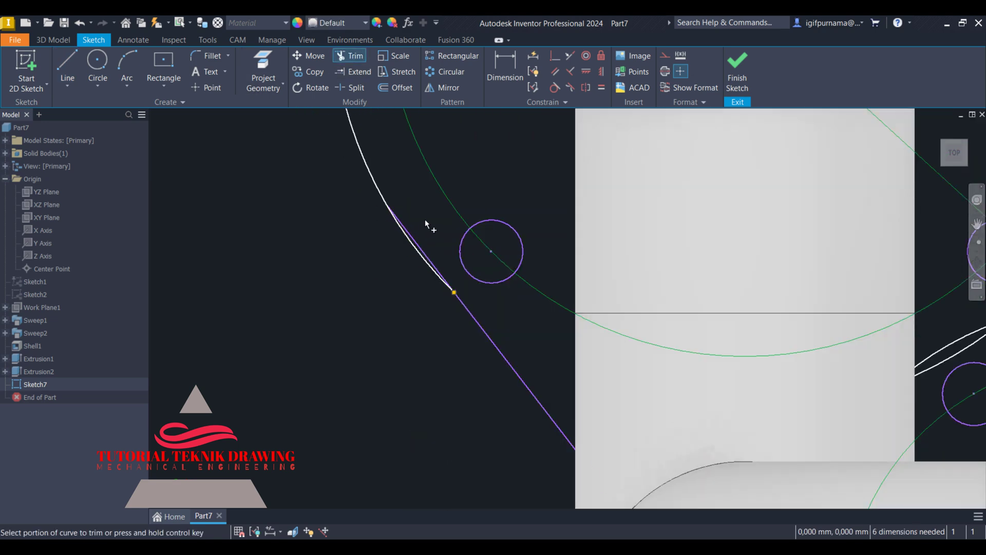
{"action": "left_click", "coordinate": [421, 257]}
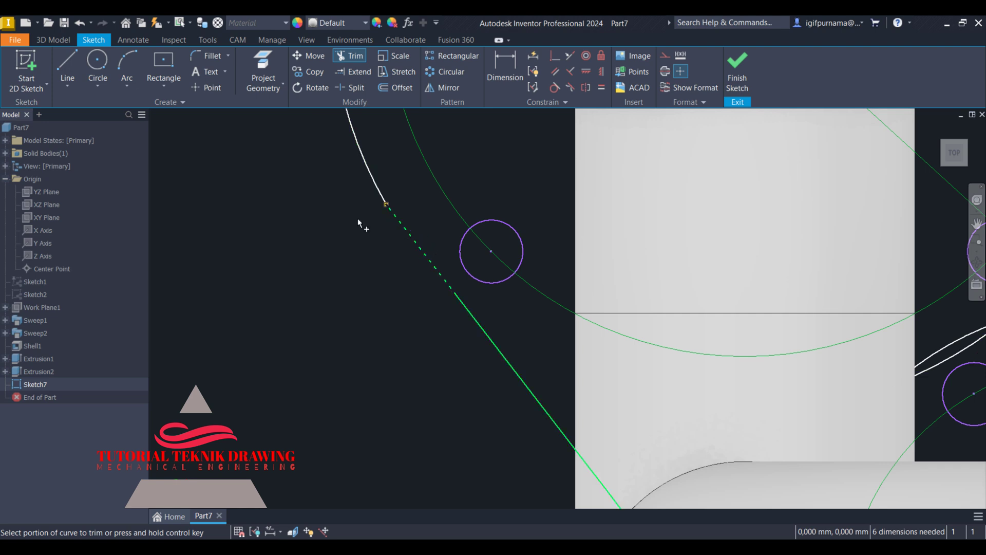
{"action": "scroll", "coordinate": [402, 248], "scroll_direction": "down", "scroll_amount": 4}
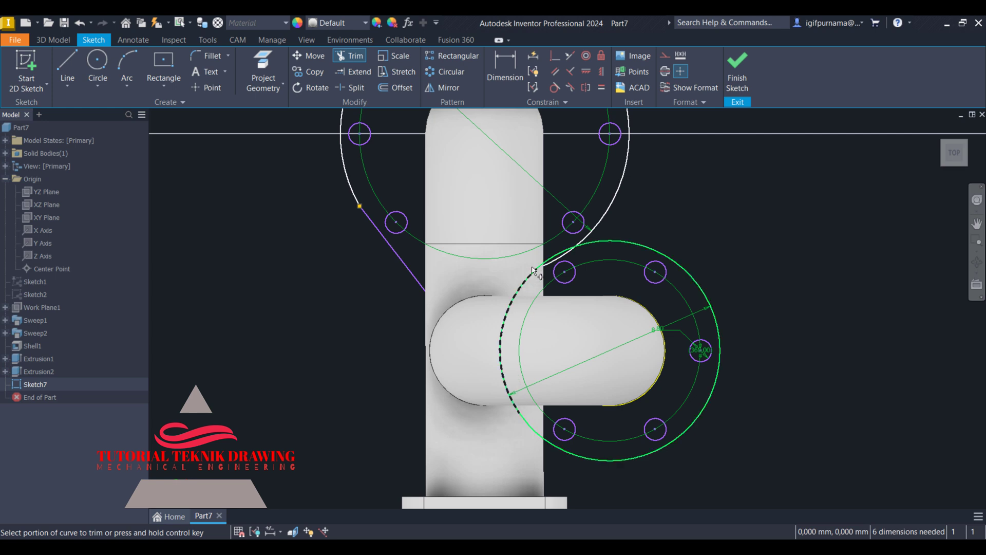
{"action": "scroll", "coordinate": [524, 272], "scroll_direction": "up", "scroll_amount": 3}
{"action": "left_click", "coordinate": [565, 269]}
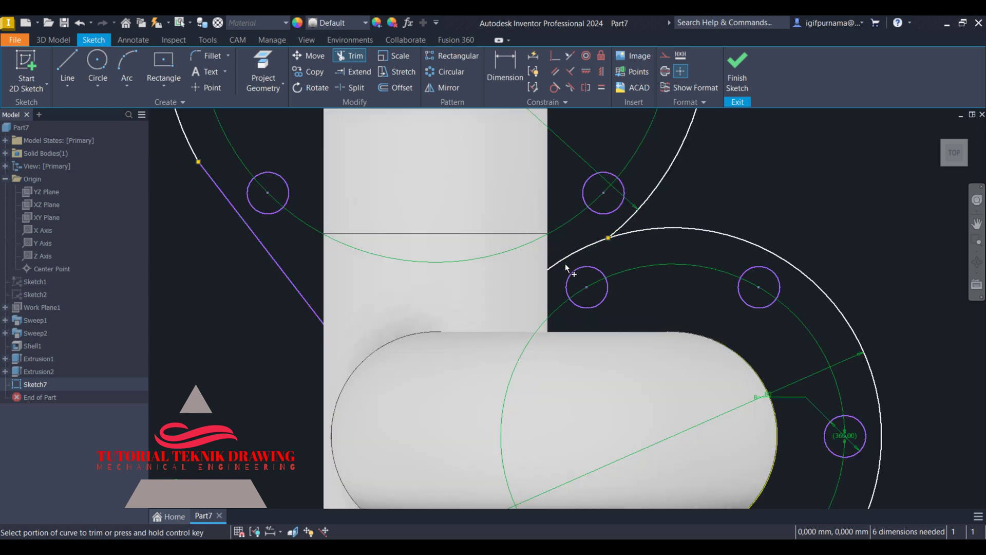
{"action": "scroll", "coordinate": [529, 285], "scroll_direction": "down", "scroll_amount": 2}
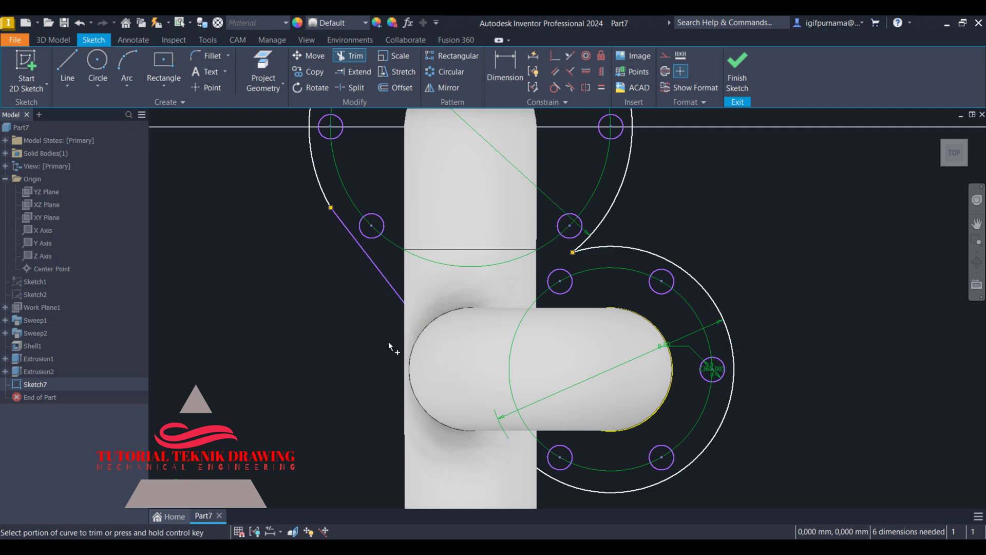
Consult the reference drawing for the fillet radius where the two round flanges meet.
{"action": "key", "text": "alt+Tab"}
{"action": "scroll", "coordinate": [211, 354], "scroll_direction": "up", "scroll_amount": 1}
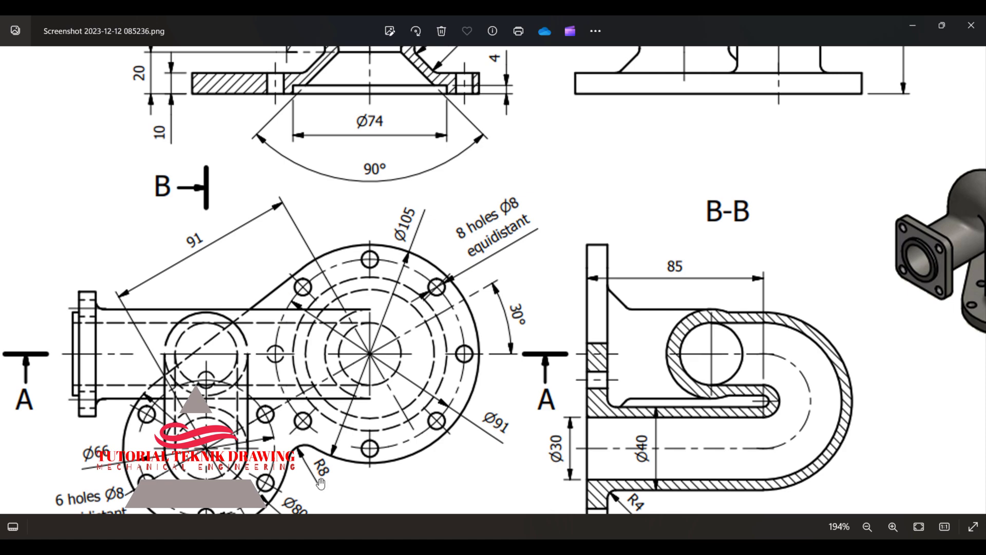
{"action": "left_click", "coordinate": [923, 21]}
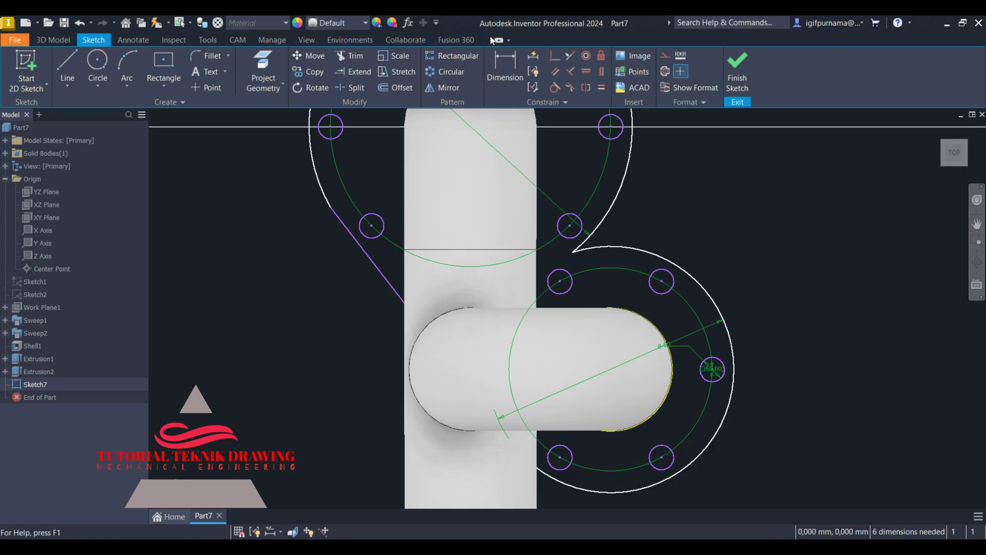